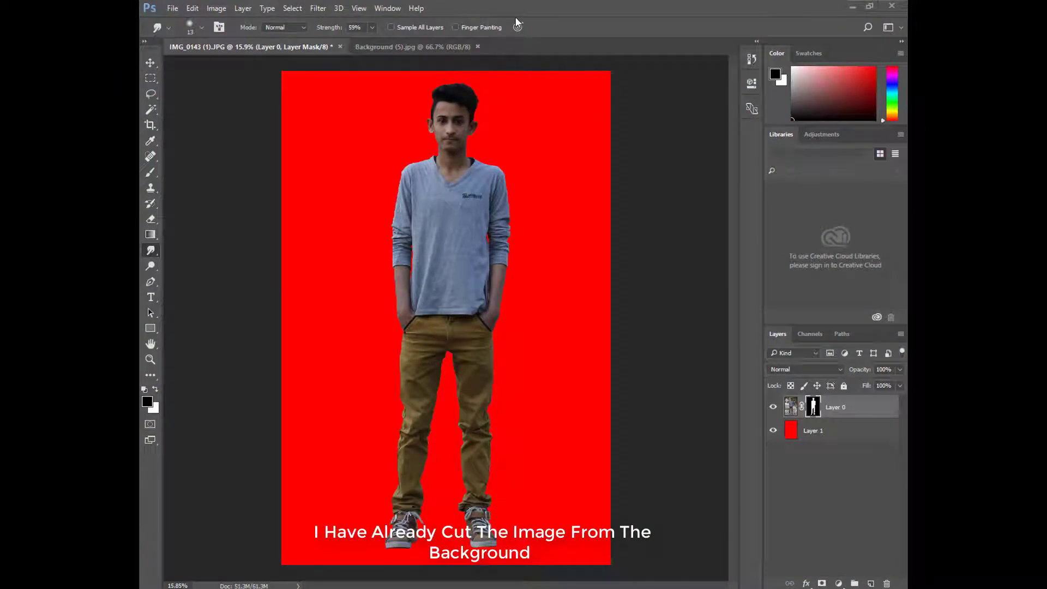
# Delete Layer 0's mask and undo that, then switch to the Background (5).jpg document.
pyautogui.rightClick(815, 413)
pyautogui.click(807, 434)
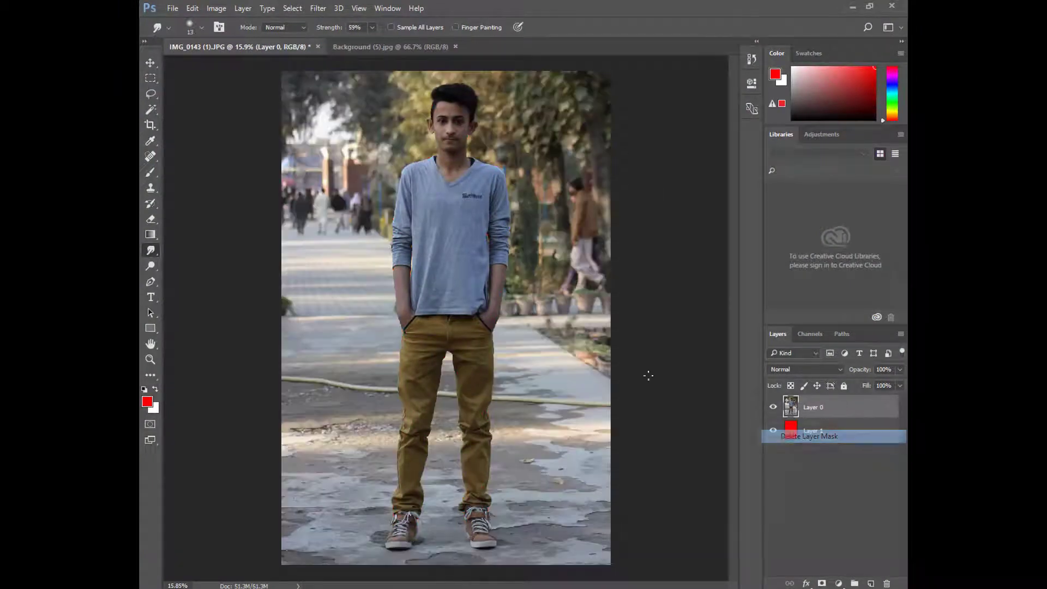
pyautogui.hotkey('ctrl', 'z')
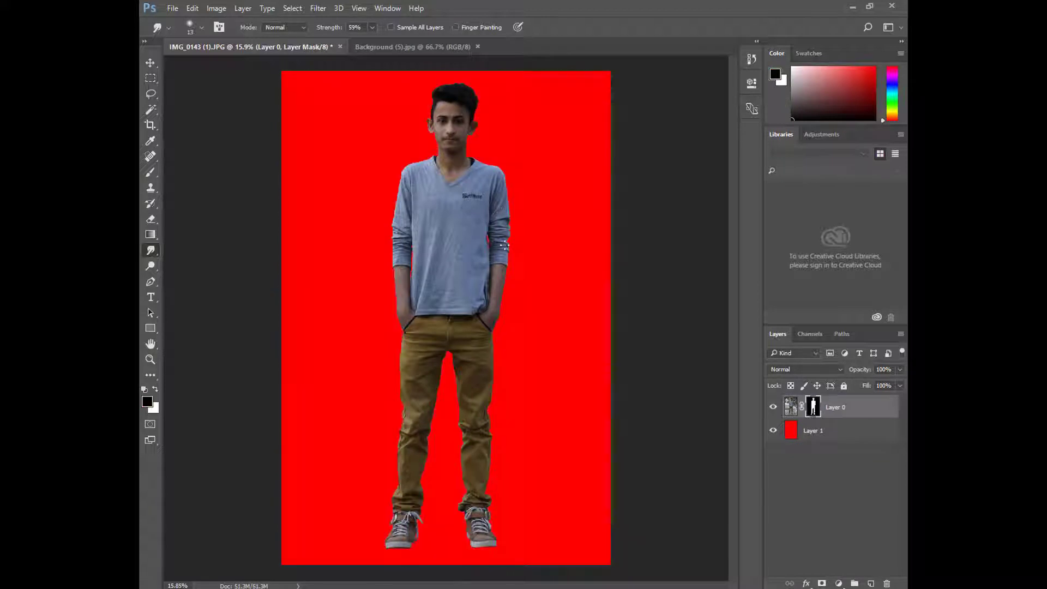
pyautogui.scroll(-1, 477, 286)
pyautogui.scroll(3, 477, 286)
pyautogui.click(439, 44)
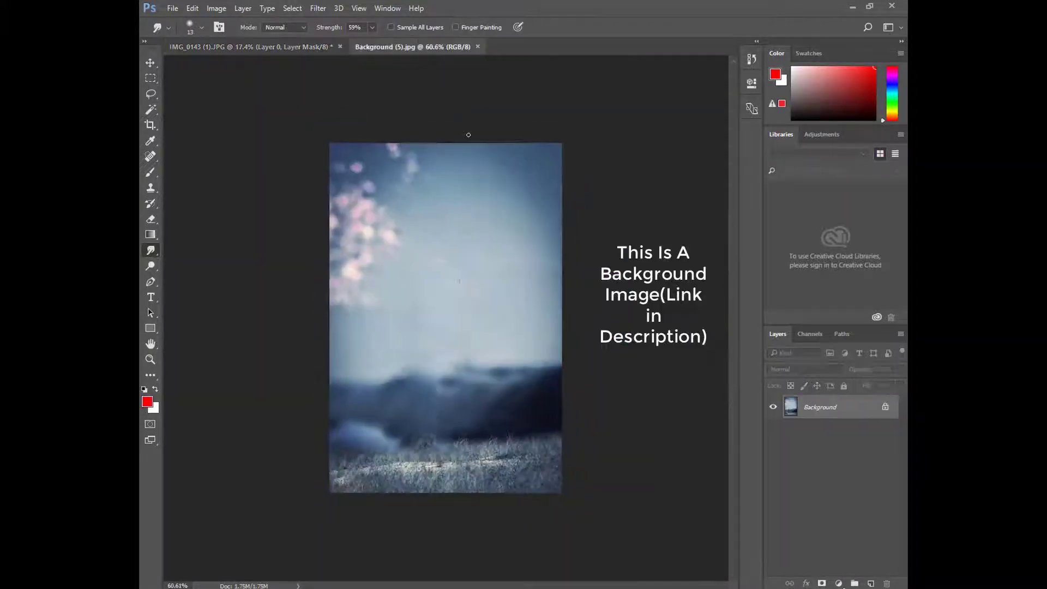
# Drag the misty background into IMG_0143 and scale it to cover the whole canvas.
pyautogui.click(151, 61)
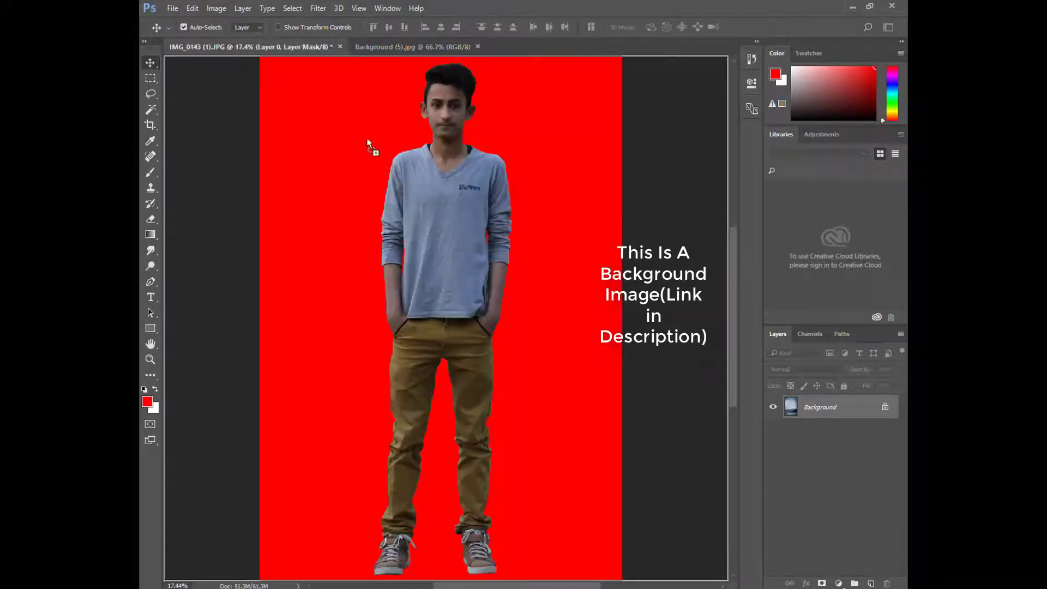
pyautogui.moveTo(325, 53); pyautogui.dragTo(422, 222)
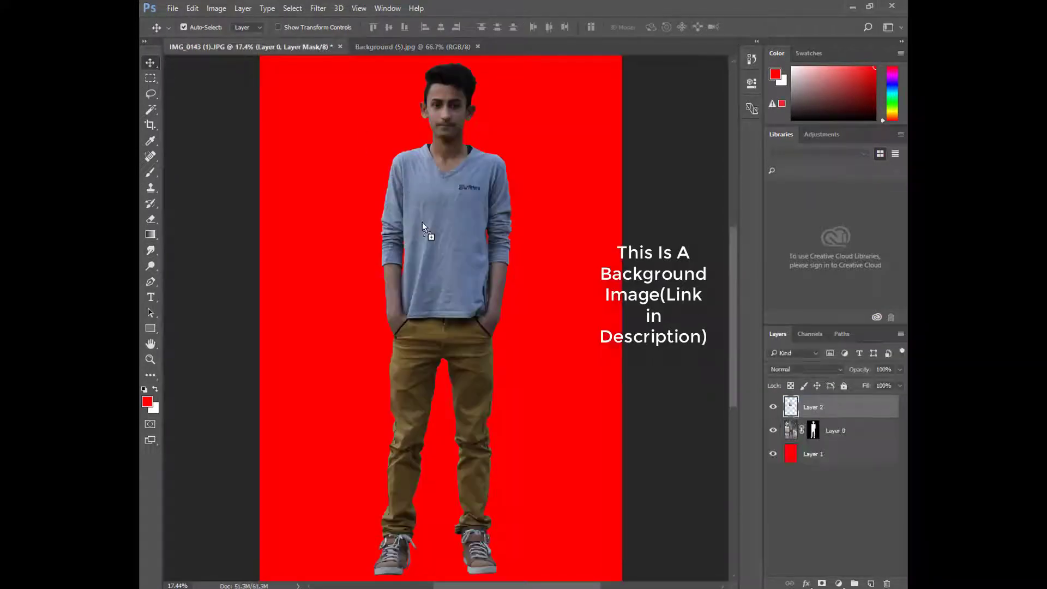
pyautogui.hotkey('ctrl', '0')
pyautogui.hotkey('ctrl', 't')
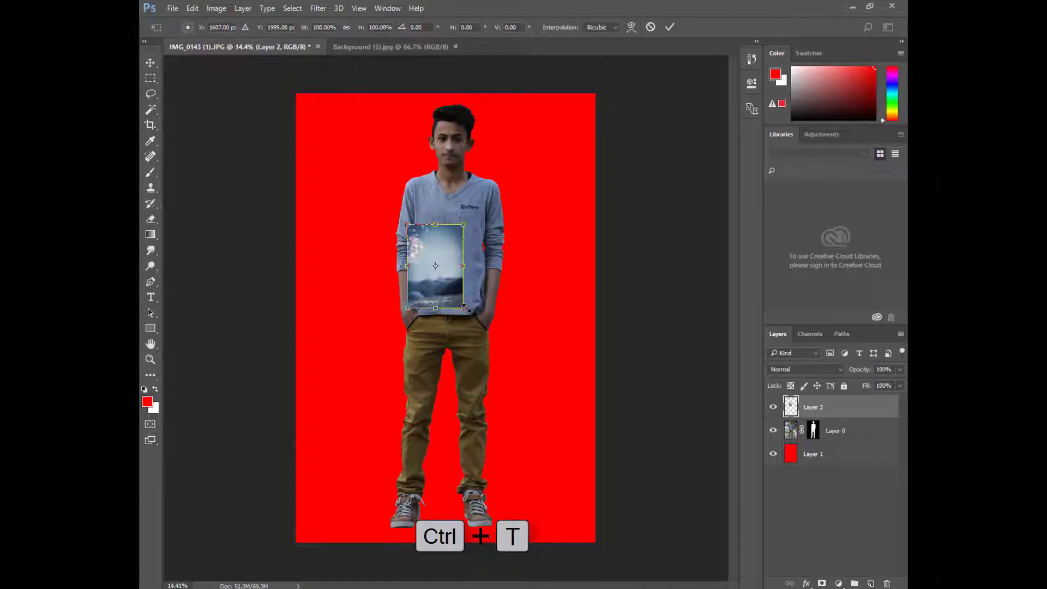
pyautogui.moveTo(464, 308); pyautogui.dragTo(577, 455)
pyautogui.moveTo(530, 396); pyautogui.dragTo(532, 410)
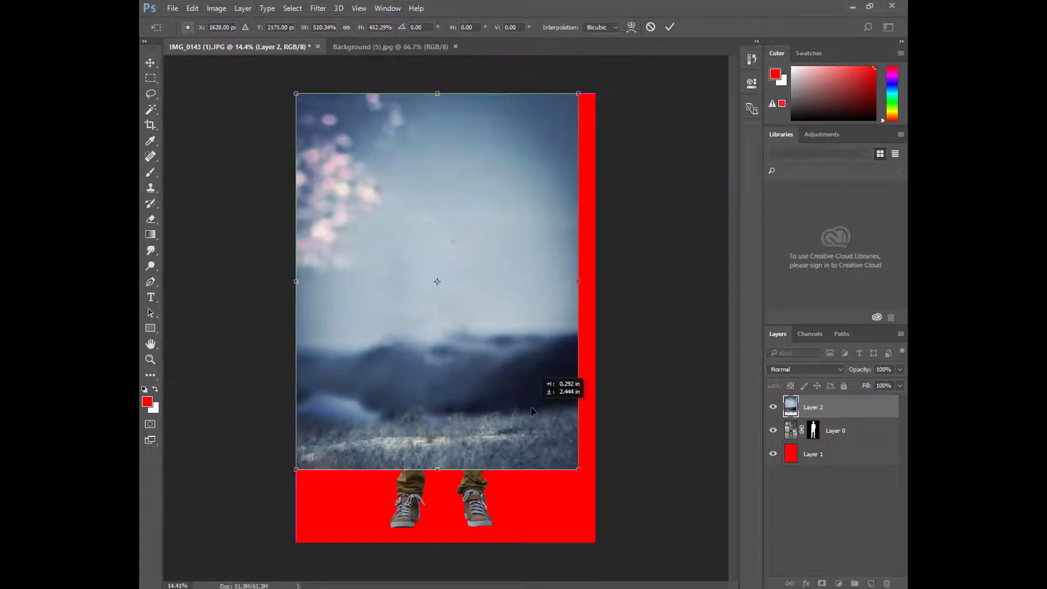
pyautogui.moveTo(571, 472); pyautogui.dragTo(602, 553)
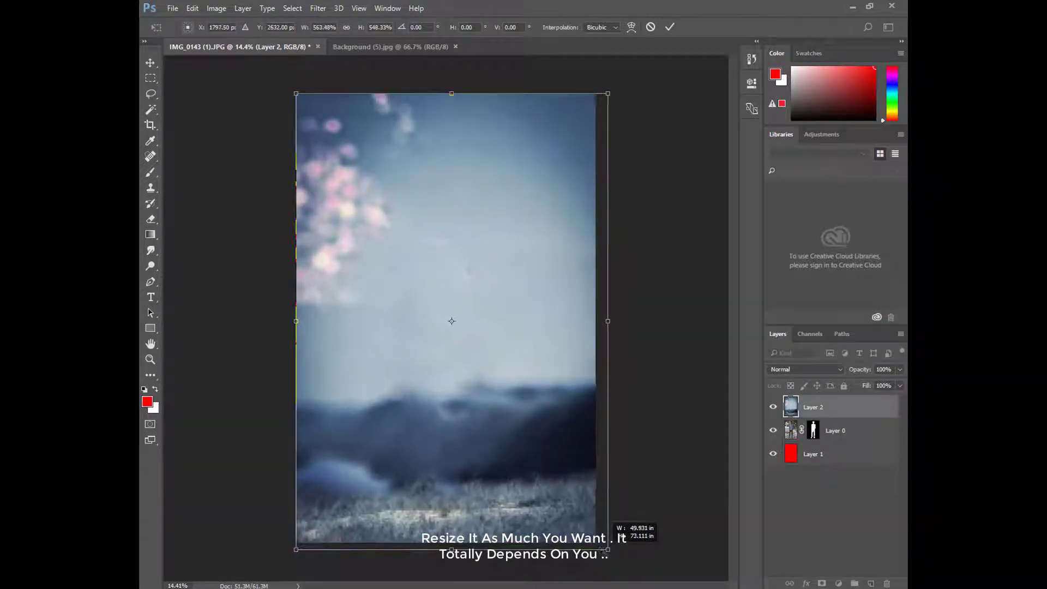
pyautogui.moveTo(576, 482); pyautogui.dragTo(568, 482)
pyautogui.press('Return')
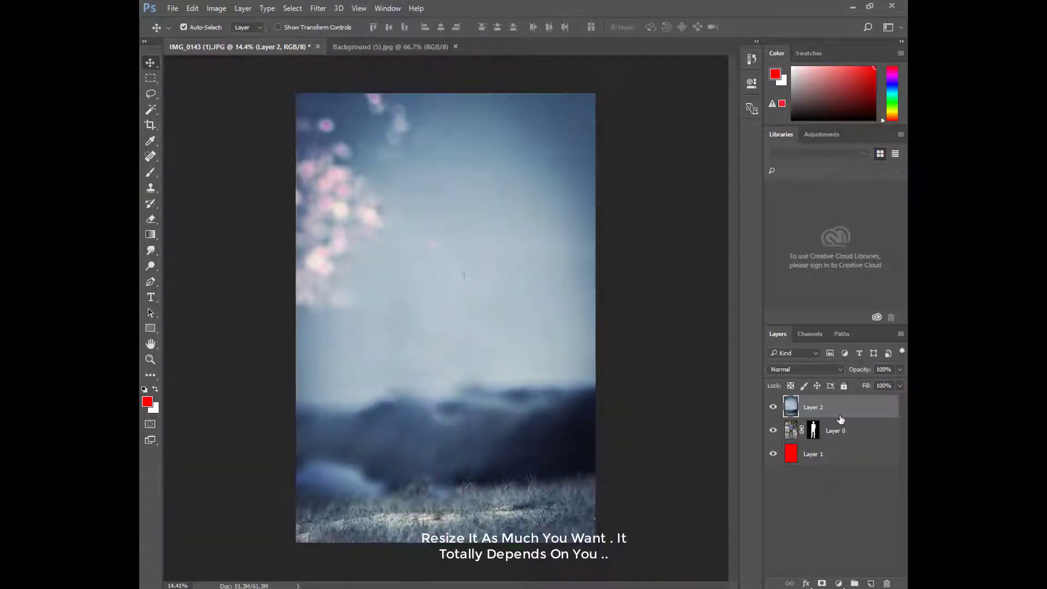
# Move Layer 2 below Layer 0 so the backdrop sits behind the man.
pyautogui.moveTo(840, 418); pyautogui.dragTo(848, 449)
pyautogui.scroll(-1, 487, 373)
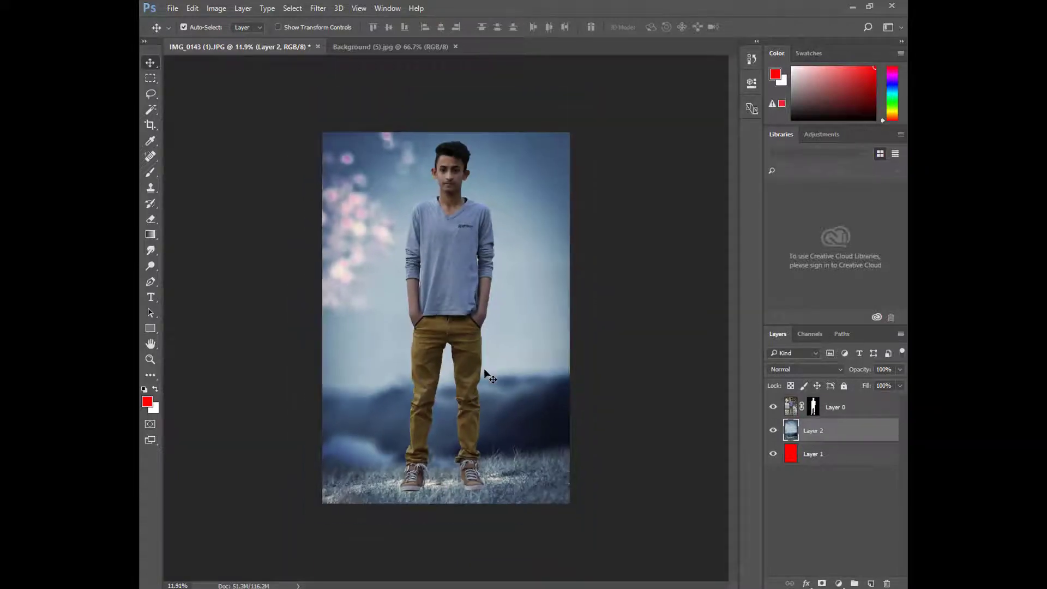
pyautogui.scroll(1, 485, 374)
pyautogui.scroll(1, 485, 373)
# Scale the man on Layer 0 to roughly 80% and place him on the grassy ground.
pyautogui.click(865, 413)
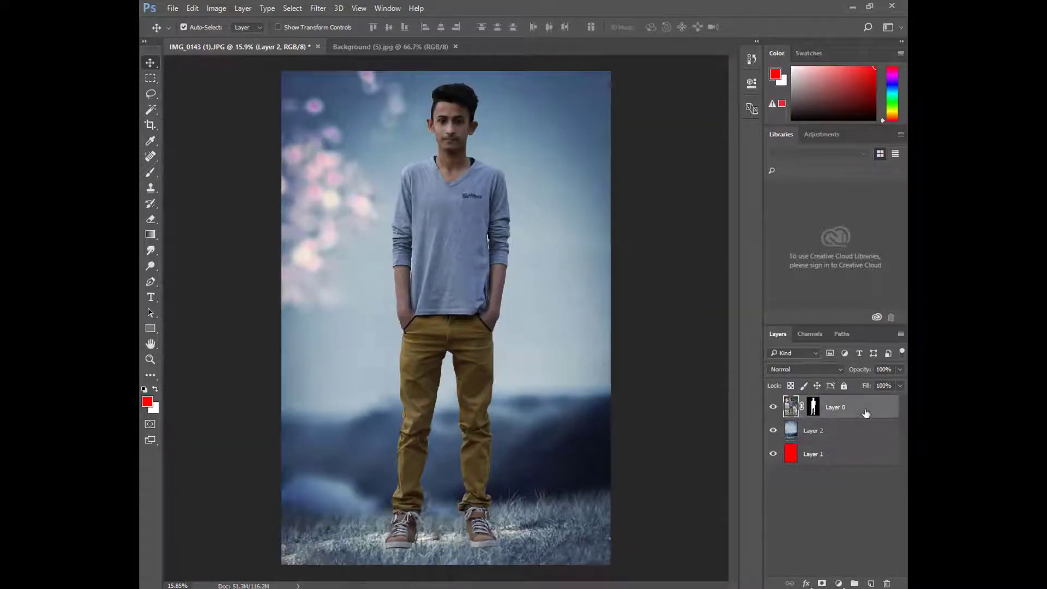
pyautogui.hotkey('ctrl', 't')
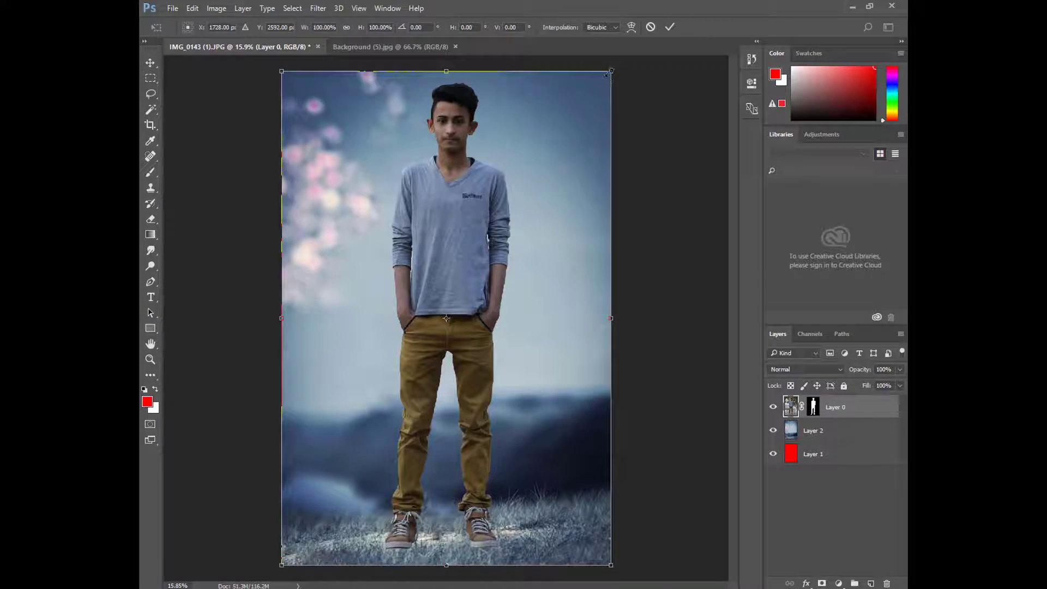
pyautogui.moveTo(610, 73); pyautogui.dragTo(555, 165)
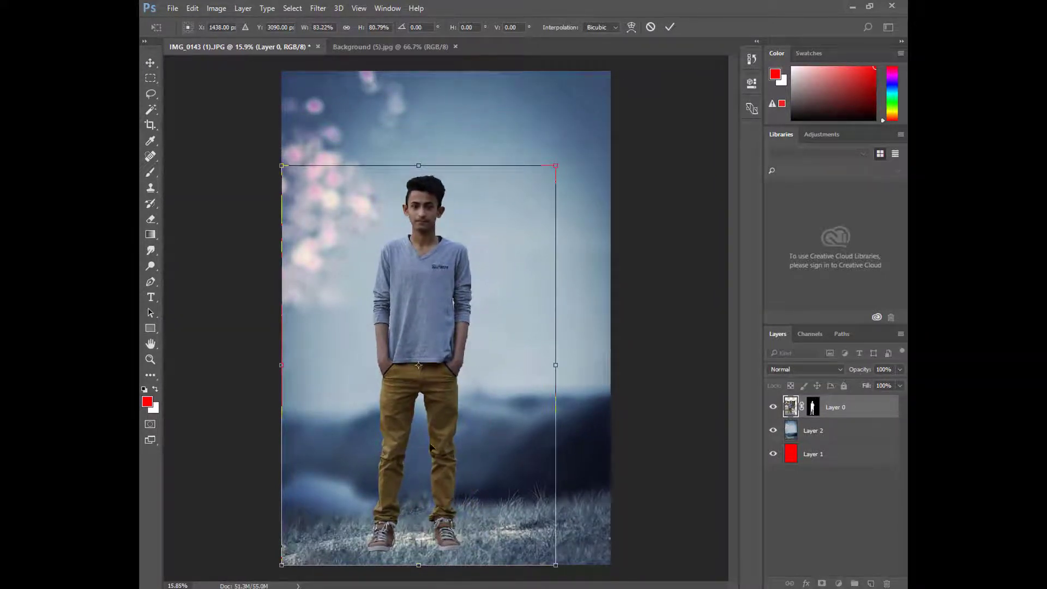
pyautogui.moveTo(431, 446); pyautogui.dragTo(465, 437)
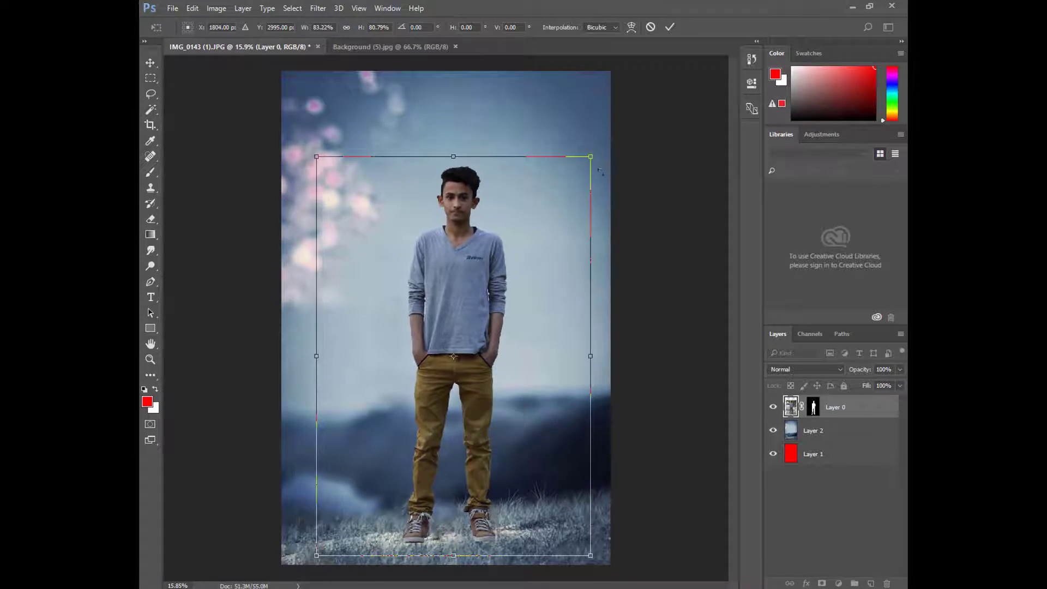
pyautogui.moveTo(591, 156); pyautogui.dragTo(579, 168)
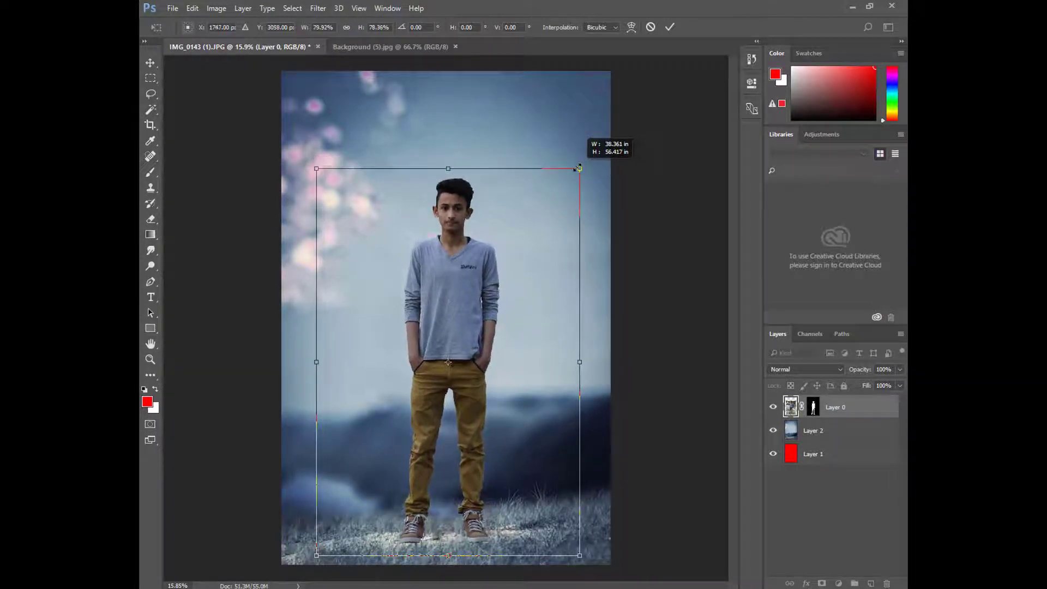
pyautogui.moveTo(430, 330); pyautogui.dragTo(430, 334)
pyautogui.press('Return')
pyautogui.hotkey('ctrl', '0')
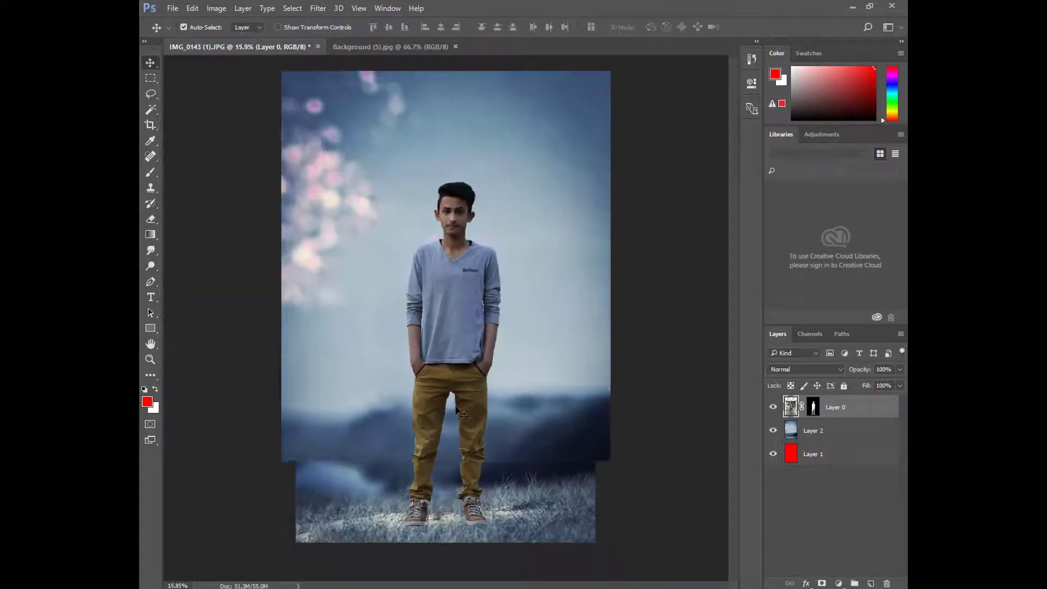
pyautogui.hotkey('ctrl', '0')
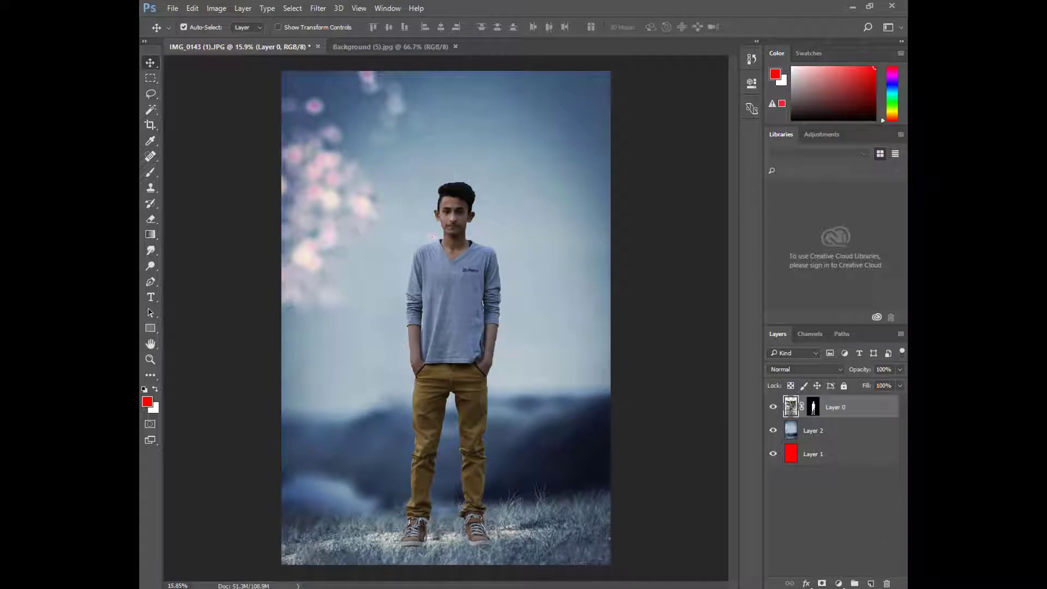
# Hide Layer 0, select Layer 2, and set the Clone Stamp brush to 190 px.
pyautogui.click(773, 407)
pyautogui.click(812, 430)
pyautogui.scroll(5, 374, 203)
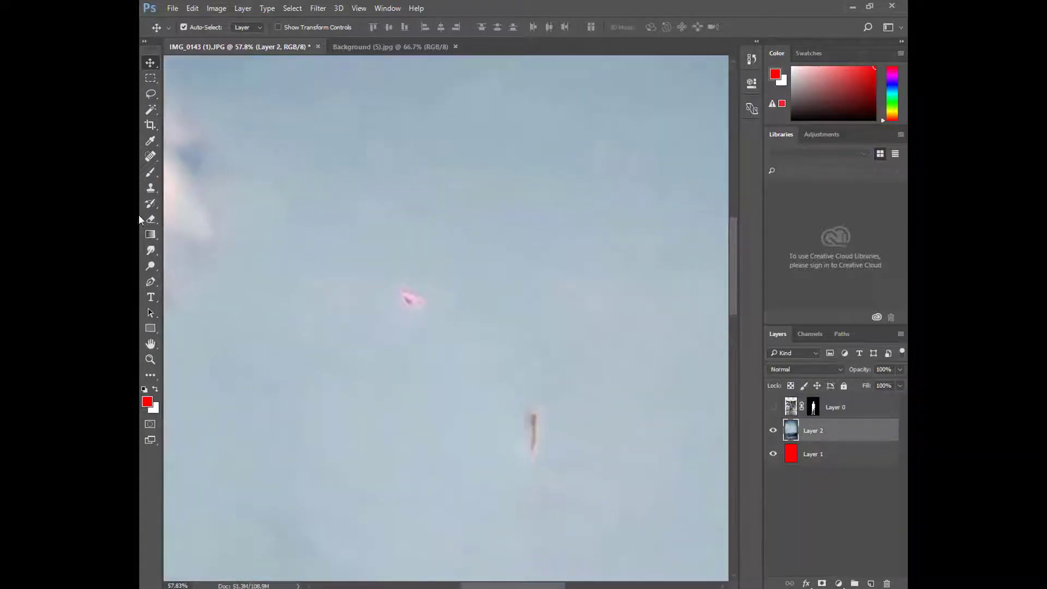
pyautogui.click(149, 187)
pyautogui.rightClick(470, 275)
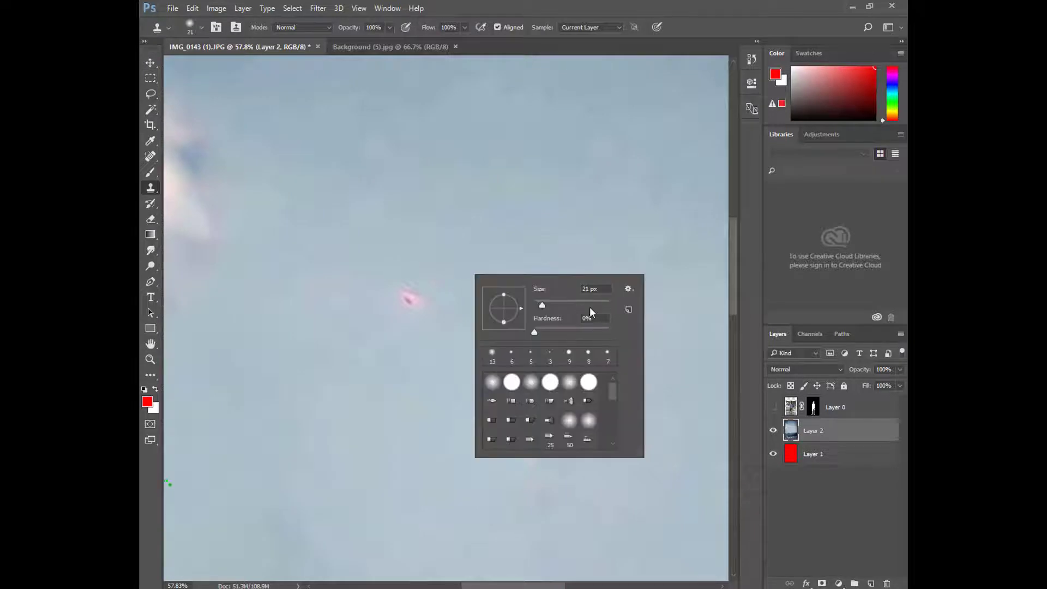
pyautogui.doubleClick(594, 289)
pyautogui.write('190')
pyautogui.press('Return')
# Clone clean sky over the pink spot, then show and reselect Layer 0.
pyautogui.click(409, 294)
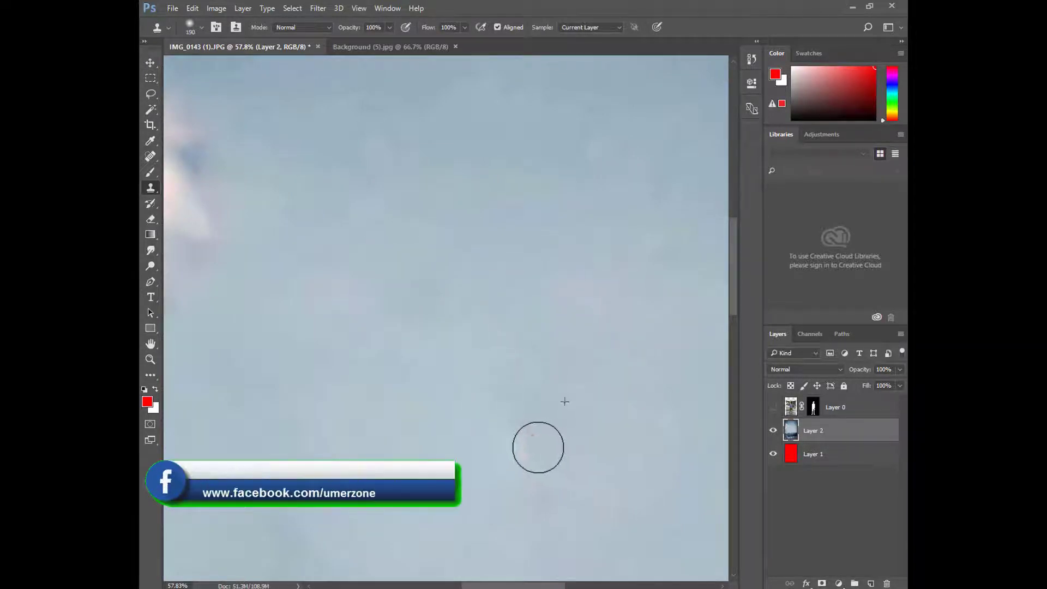
pyautogui.click(772, 407)
pyautogui.scroll(-2, 359, 321)
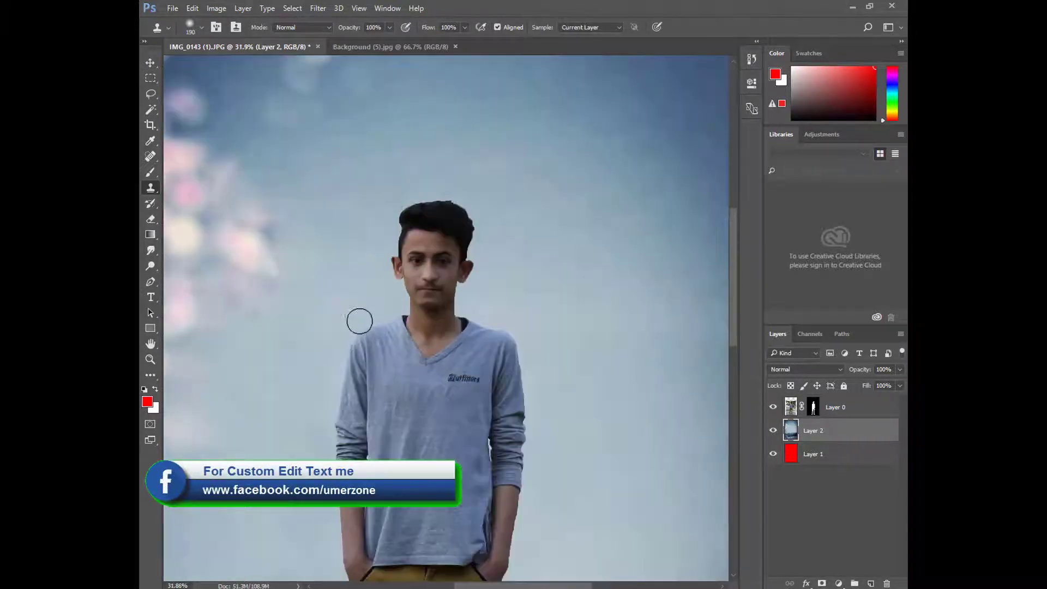
pyautogui.scroll(-3, 359, 320)
pyautogui.click(790, 407)
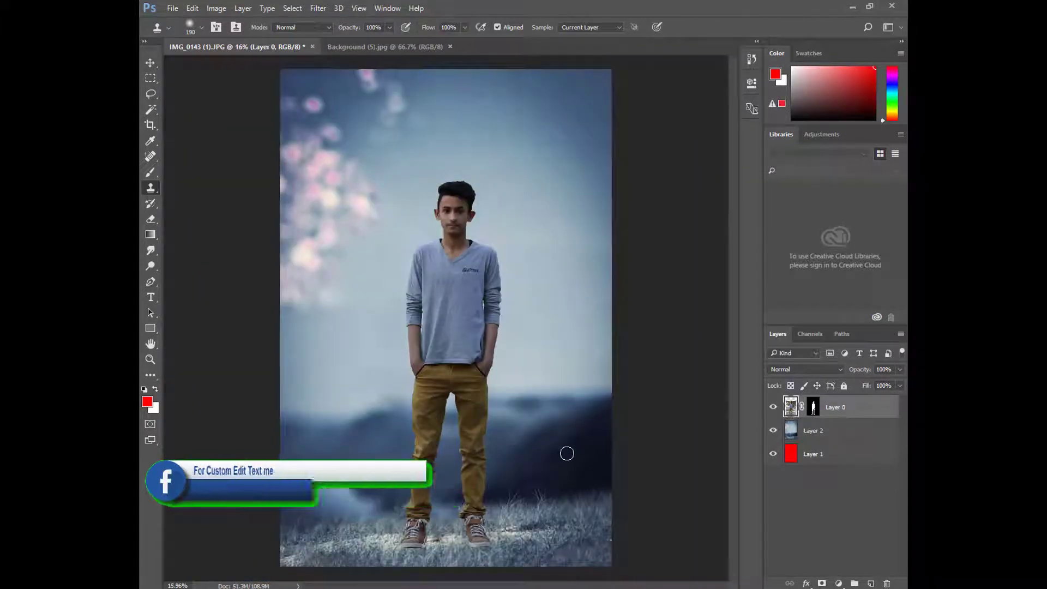
pyautogui.scroll(1, 565, 451)
# Add a Curves layer clipped to Layer 0 and raise the RGB curve to brighten him.
pyautogui.click(838, 583)
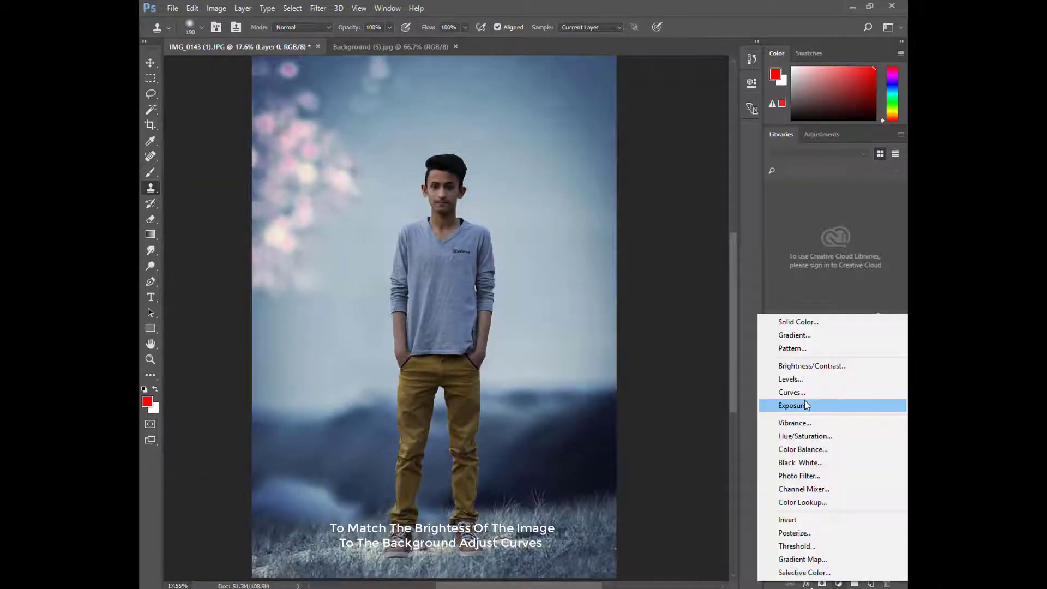
pyautogui.click(774, 390)
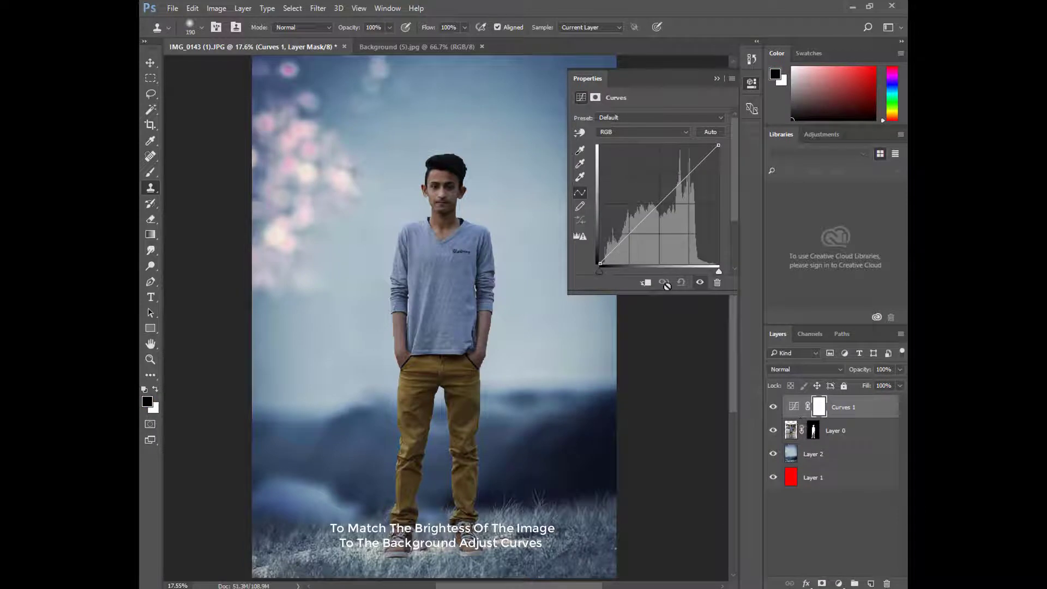
pyautogui.click(650, 284)
pyautogui.moveTo(657, 206); pyautogui.dragTo(644, 200)
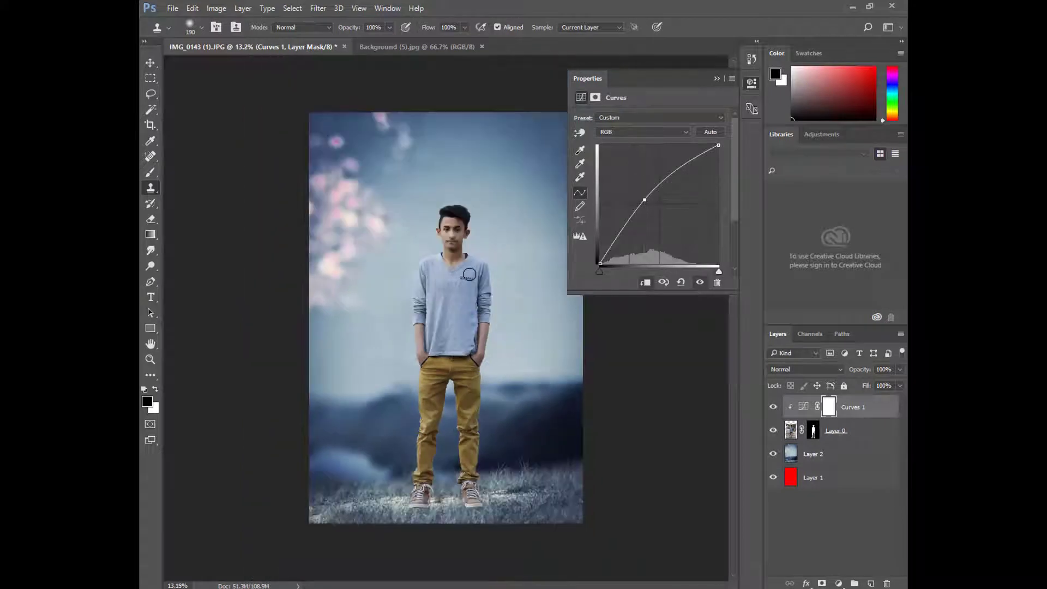
pyautogui.scroll(-1, 472, 296)
pyautogui.click(717, 79)
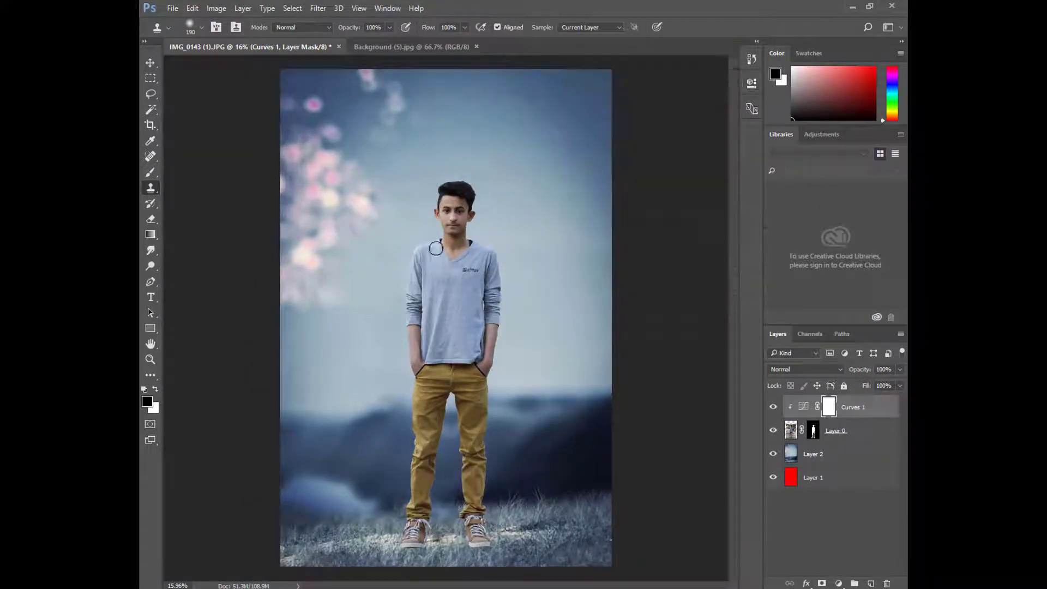
# Select Layer 0's layer mask.
pyautogui.click(813, 430)
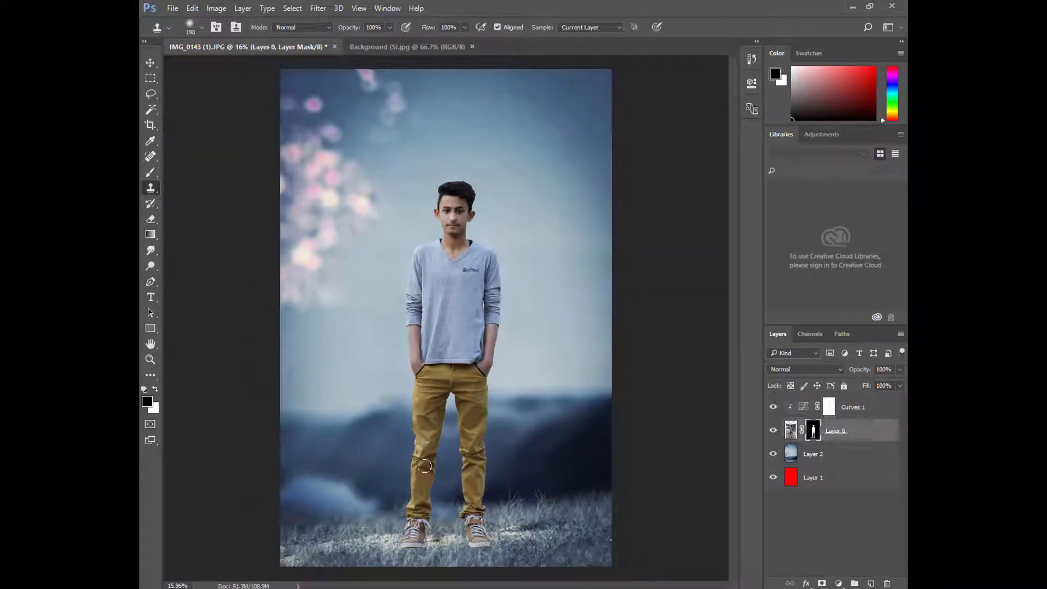
pyautogui.scroll(1, 540, 530)
pyautogui.scroll(1, 540, 530)
pyautogui.scroll(1, 540, 530)
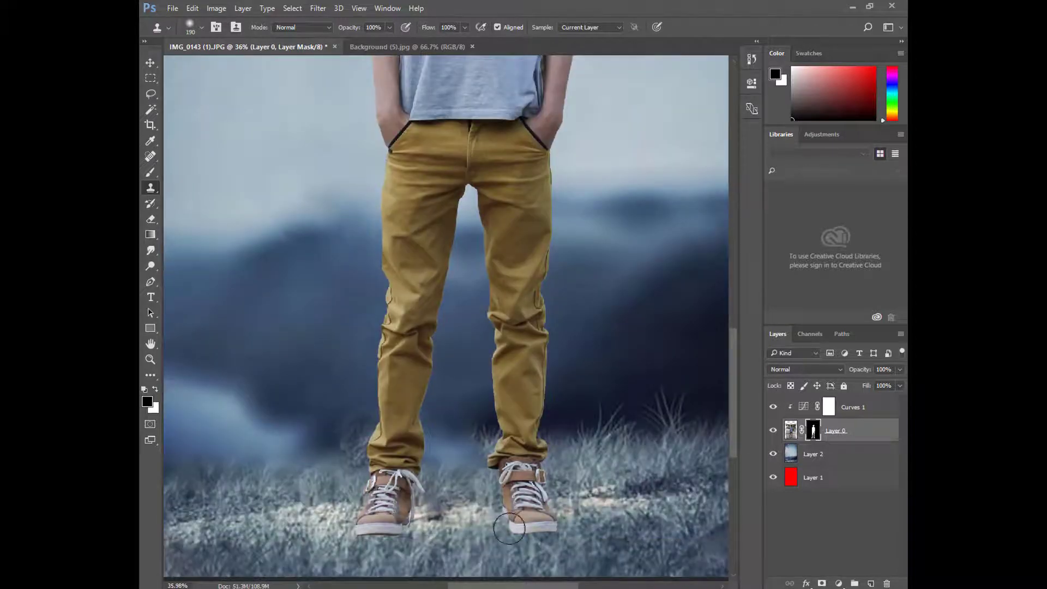
pyautogui.scroll(1, 509, 527)
pyautogui.scroll(1, 509, 528)
pyautogui.scroll(1, 509, 528)
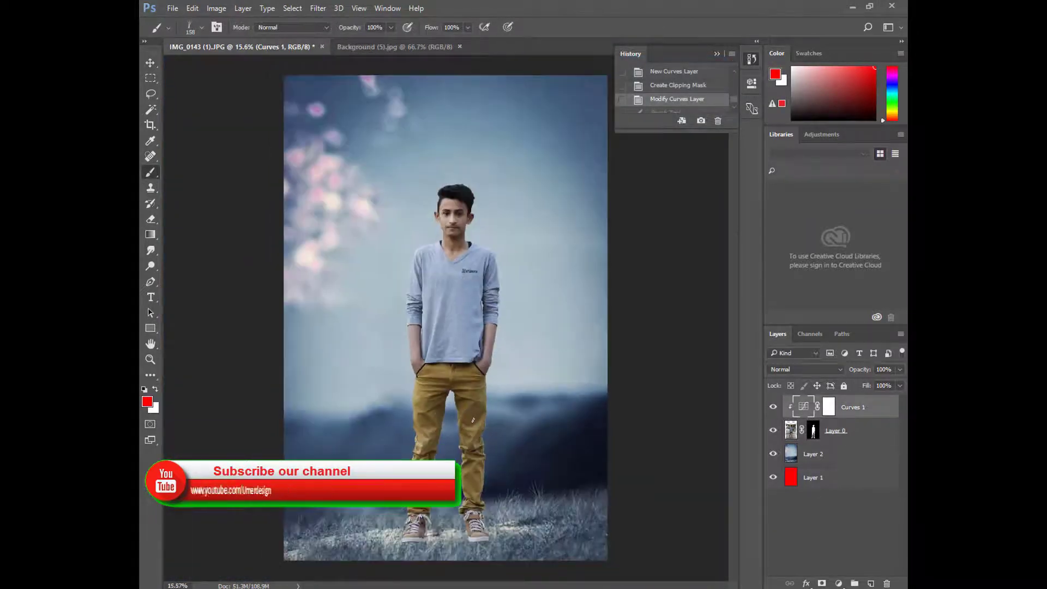
# Apply Layer 0's mask permanently to the man's layer.
pyautogui.scroll(5, 467, 518)
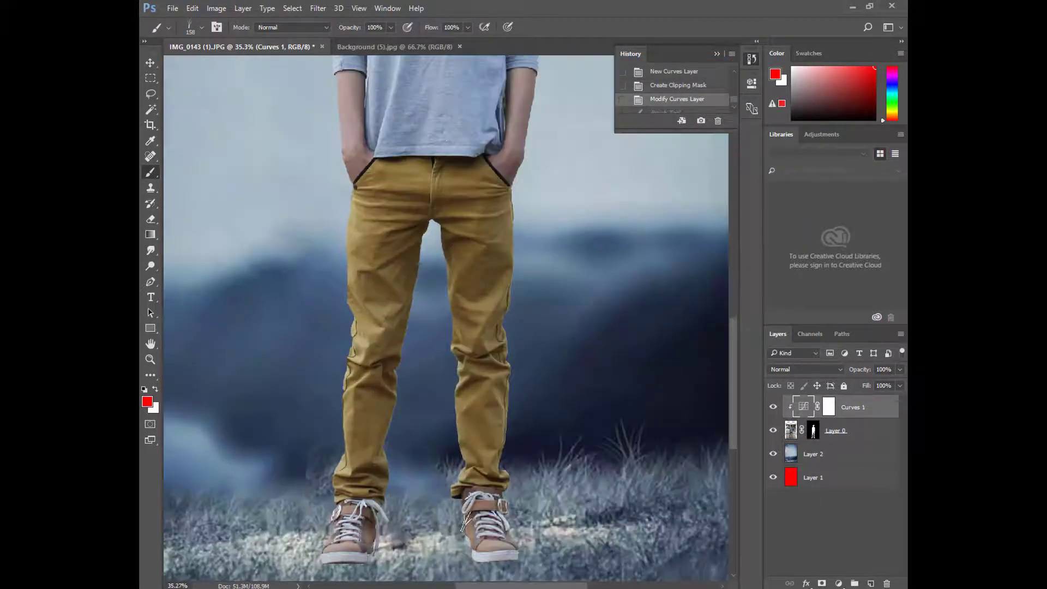
pyautogui.click(813, 431)
pyautogui.scroll(2, 463, 524)
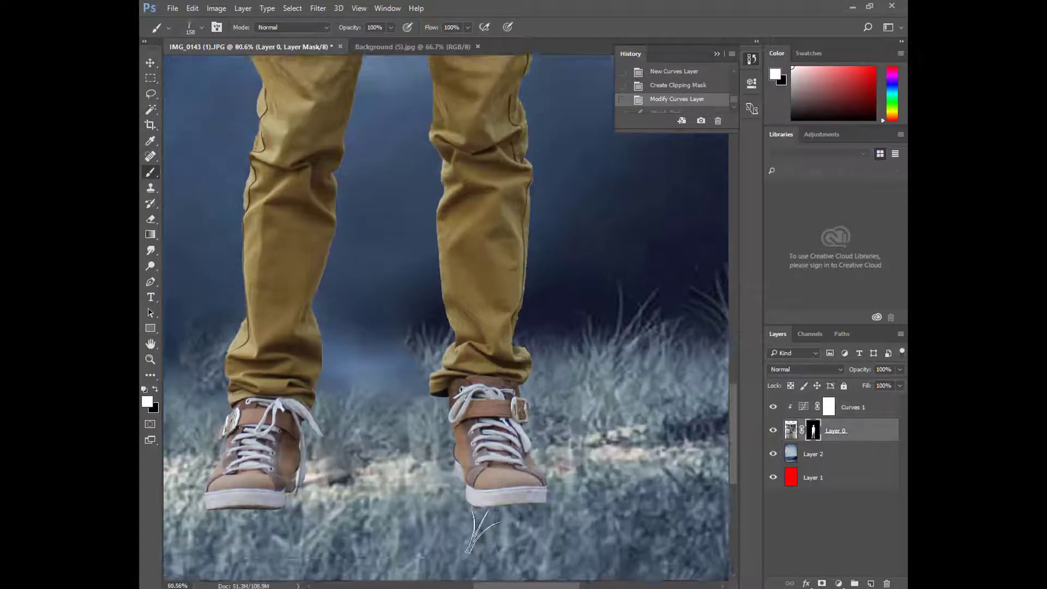
pyautogui.rightClick(814, 431)
pyautogui.click(766, 467)
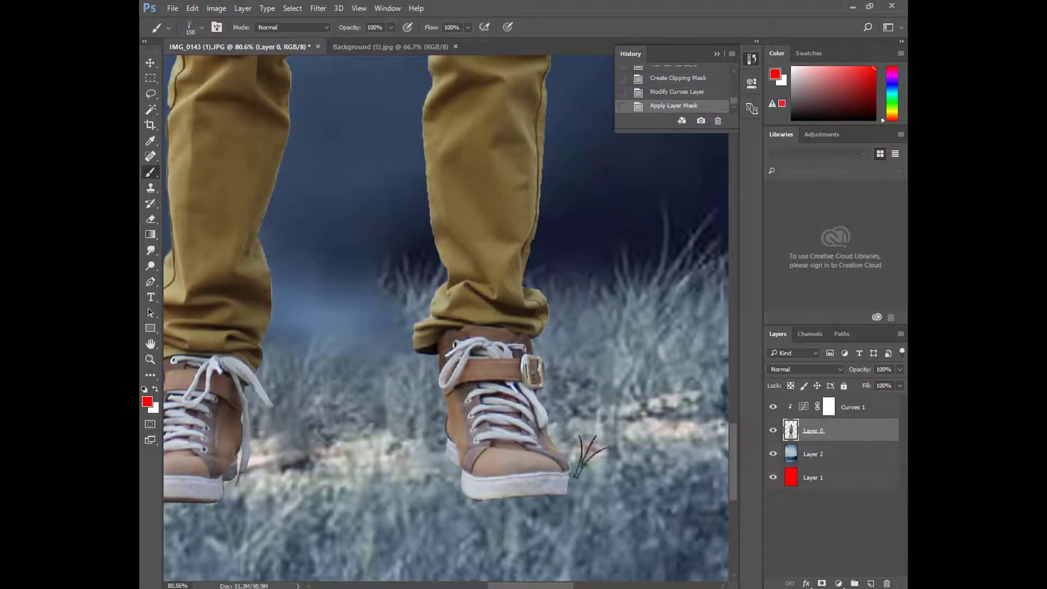
# Erase grass-blade shapes into the first shoe's sole with a grass eraser tip, enlarged to 250.
pyautogui.click(151, 220)
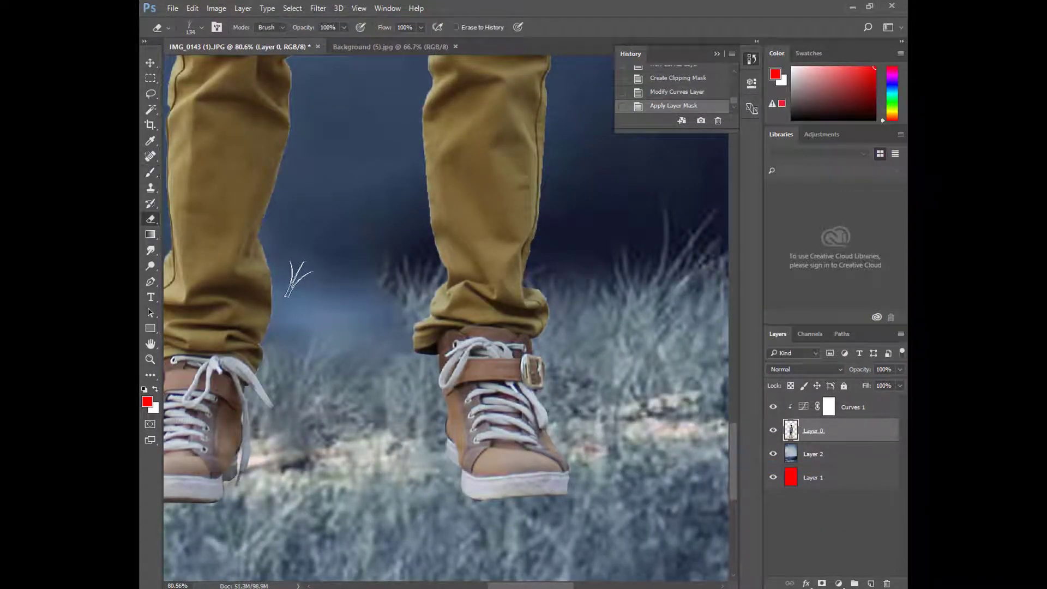
pyautogui.rightClick(417, 327)
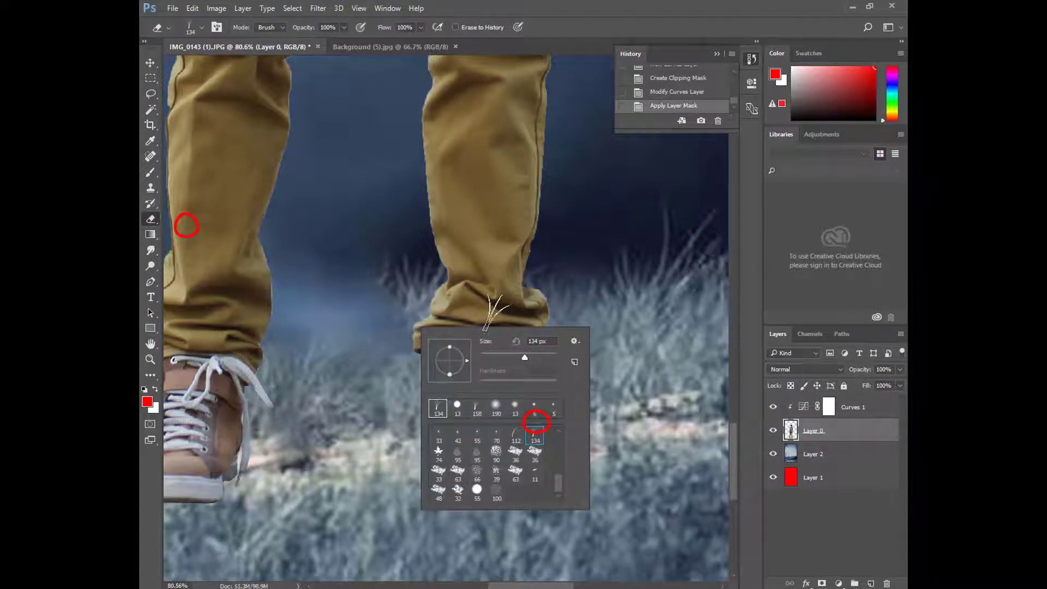
pyautogui.press('Escape')
pyautogui.scroll(3, 491, 493)
pyautogui.scroll(1, 487, 497)
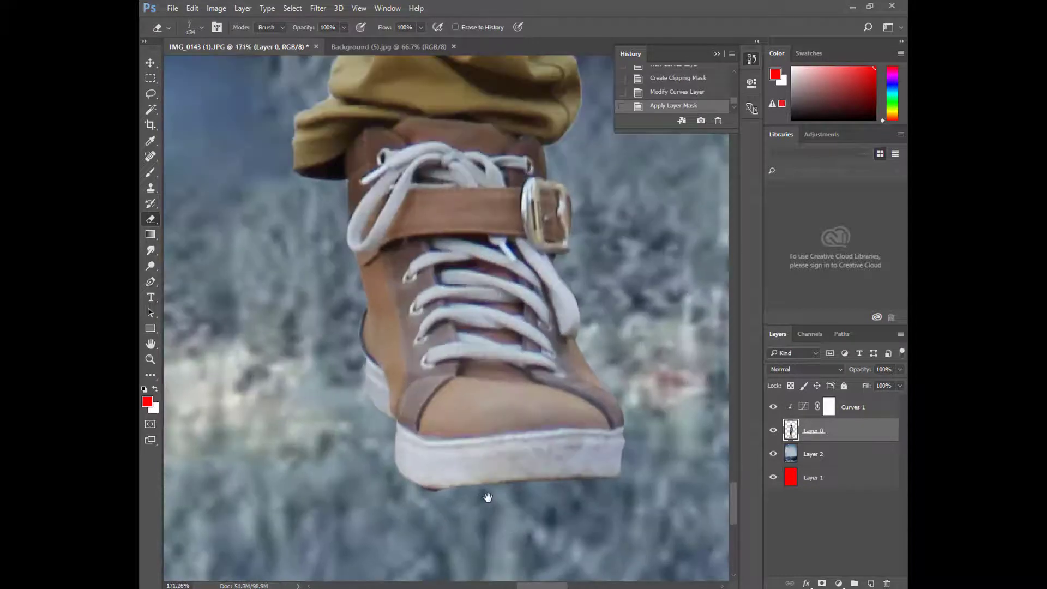
pyautogui.moveTo(431, 494)
pyautogui.mouseDown()
pyautogui.moveTo(437, 474)
pyautogui.moveTo(482, 436)
pyautogui.mouseUp()
pyautogui.moveTo(415, 434); pyautogui.dragTo(442, 488)
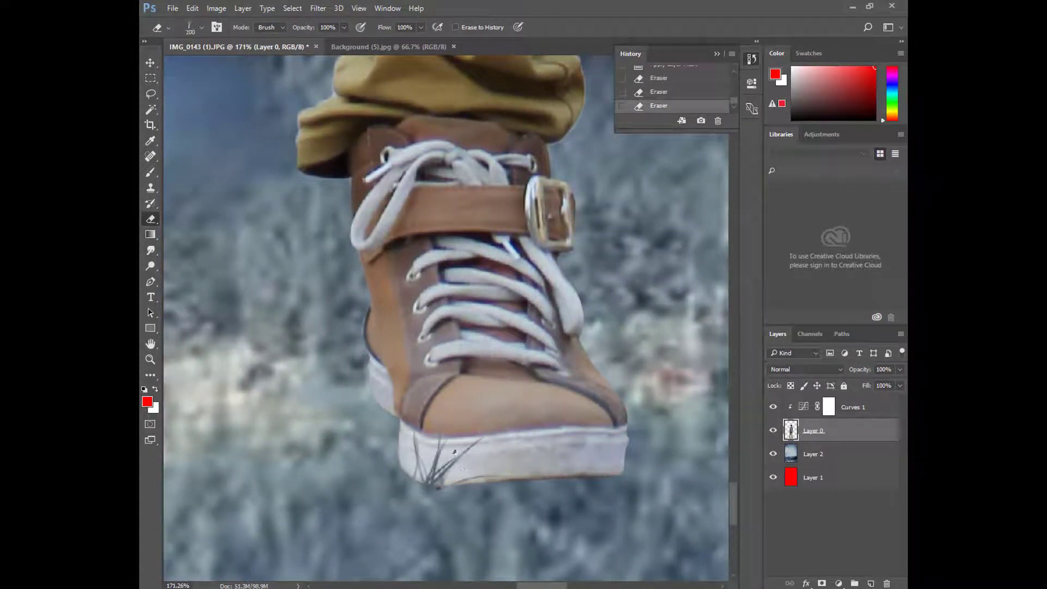
pyautogui.moveTo(454, 451); pyautogui.dragTo(381, 382)
pyautogui.press(']')
pyautogui.moveTo(463, 480); pyautogui.dragTo(617, 439)
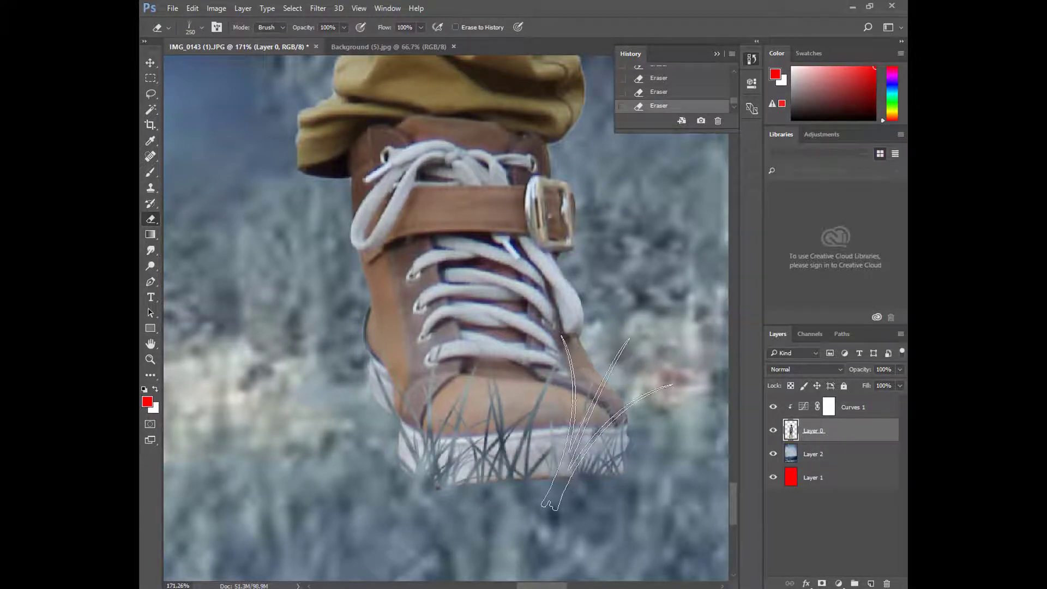
pyautogui.moveTo(377, 417); pyautogui.dragTo(484, 433)
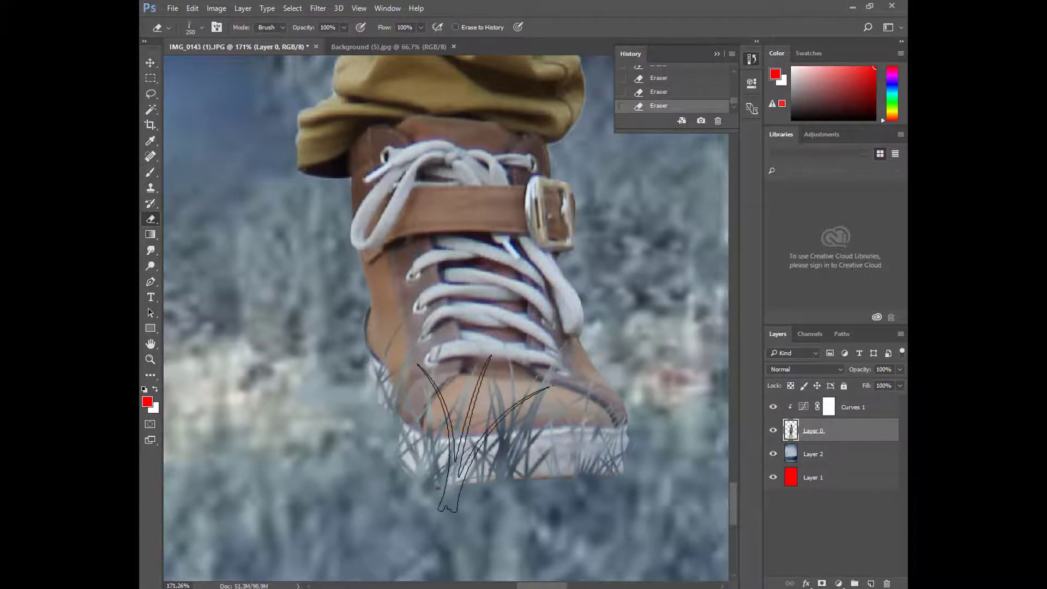
# Erase more grass blades across the lower shoe with the tip enlarged to 400.
pyautogui.hscroll(-3, 262, 479)
pyautogui.hscroll(-3, 284, 469)
pyautogui.hscroll(-3, 273, 466)
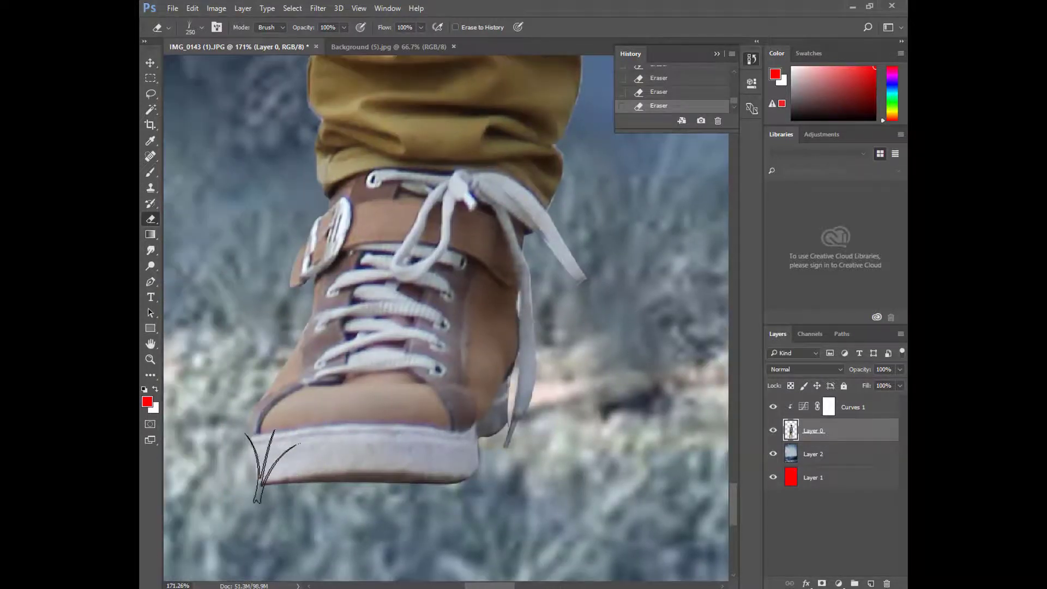
pyautogui.moveTo(267, 467)
pyautogui.mouseDown()
pyautogui.moveTo(459, 449)
pyautogui.moveTo(321, 469)
pyautogui.mouseUp()
pyautogui.press(']')
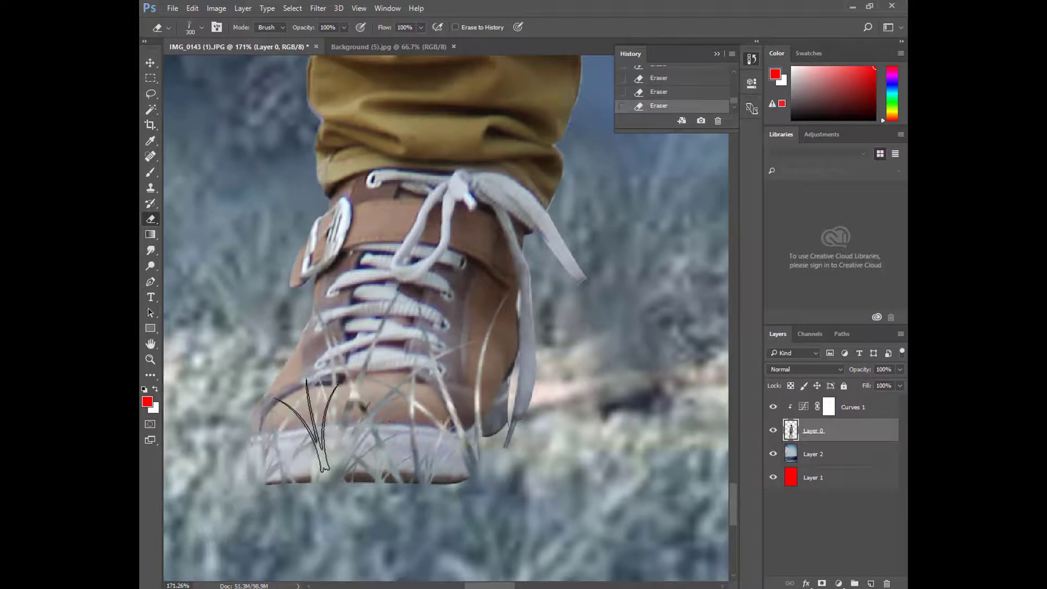
pyautogui.press(']')
pyautogui.moveTo(306, 425); pyautogui.dragTo(439, 474)
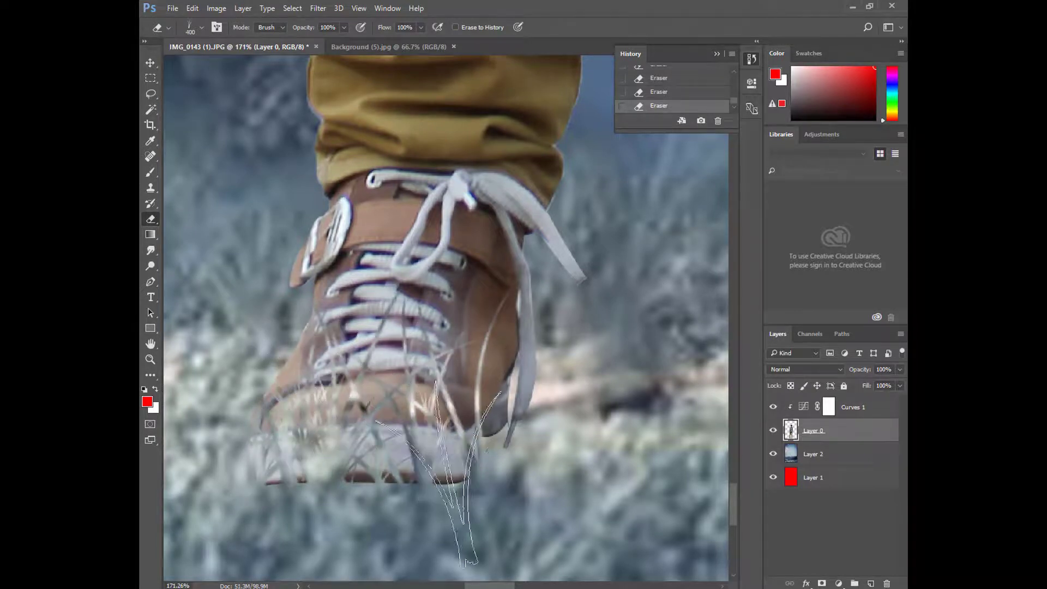
pyautogui.press('[')
pyautogui.press('[')
pyautogui.press('[')
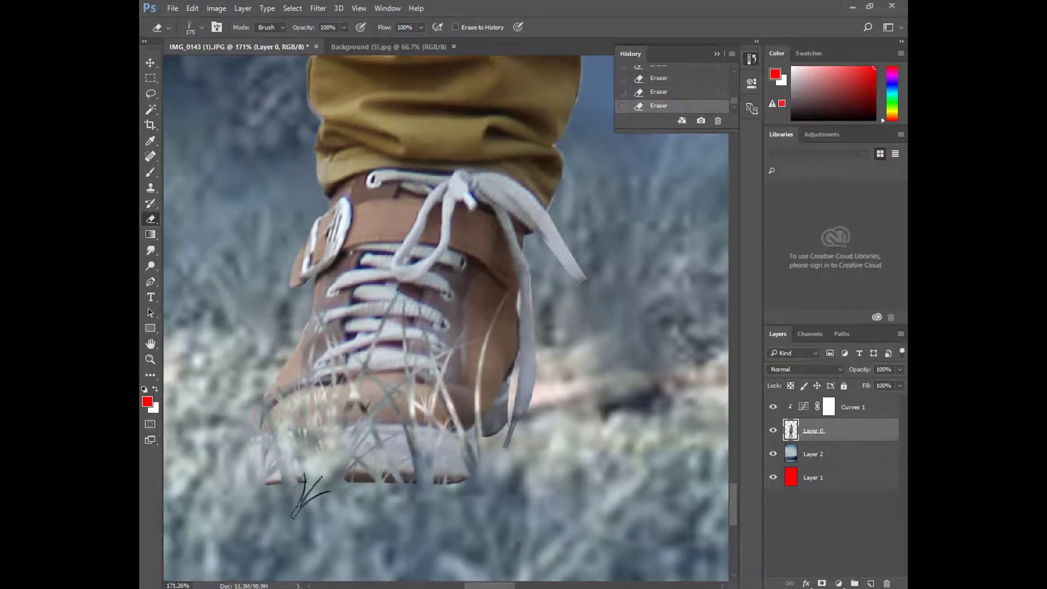
# Add an empty new Layer 3 directly above background Layer 2.
pyautogui.moveTo(522, 515); pyautogui.dragTo(481, 516)
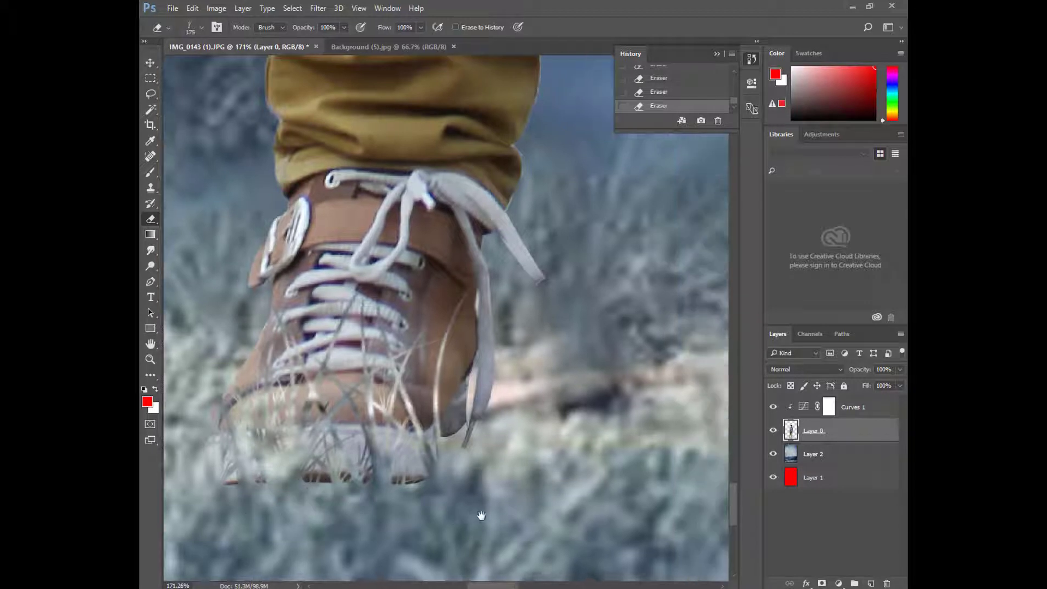
pyautogui.moveTo(600, 480); pyautogui.dragTo(253, 435)
pyautogui.moveTo(567, 426); pyautogui.dragTo(351, 414)
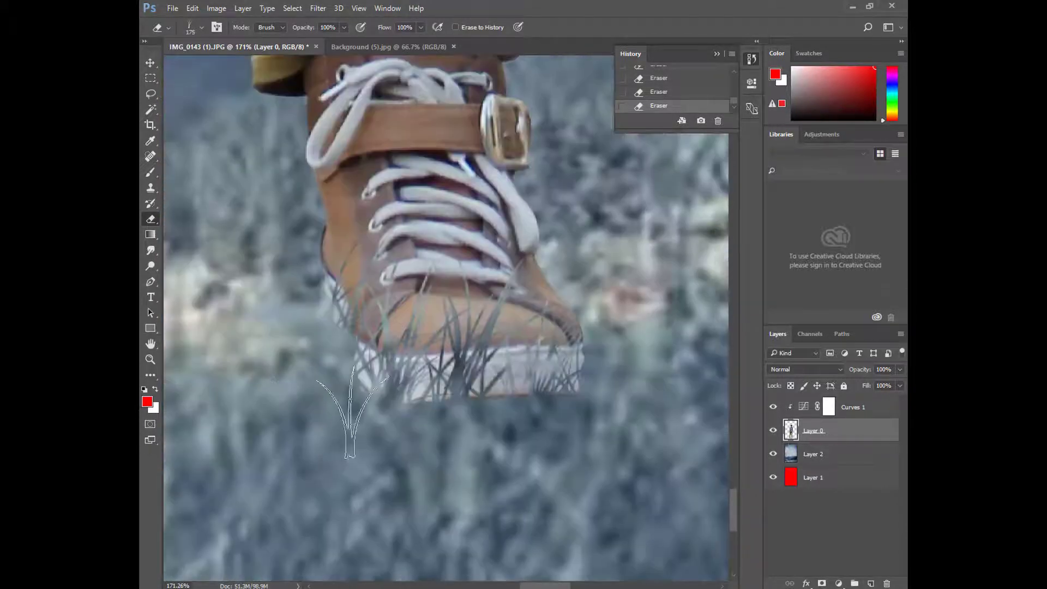
pyautogui.scroll(-5, 254, 355)
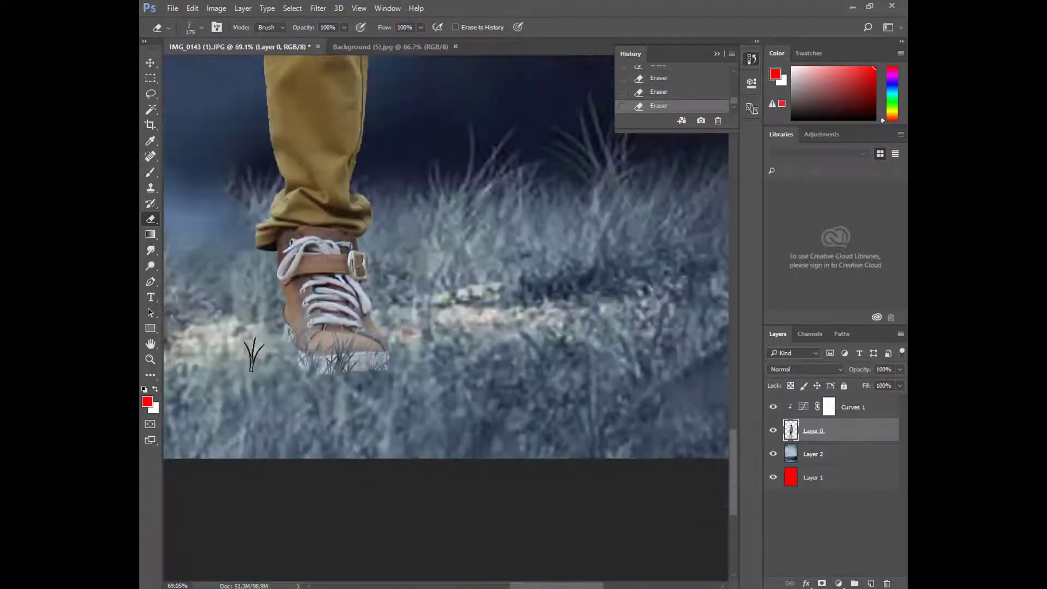
pyautogui.scroll(-1, 480, 404)
pyautogui.scroll(-1, 483, 406)
pyautogui.scroll(2, 488, 406)
pyautogui.scroll(2, 518, 349)
pyautogui.press(']')
pyautogui.press(']')
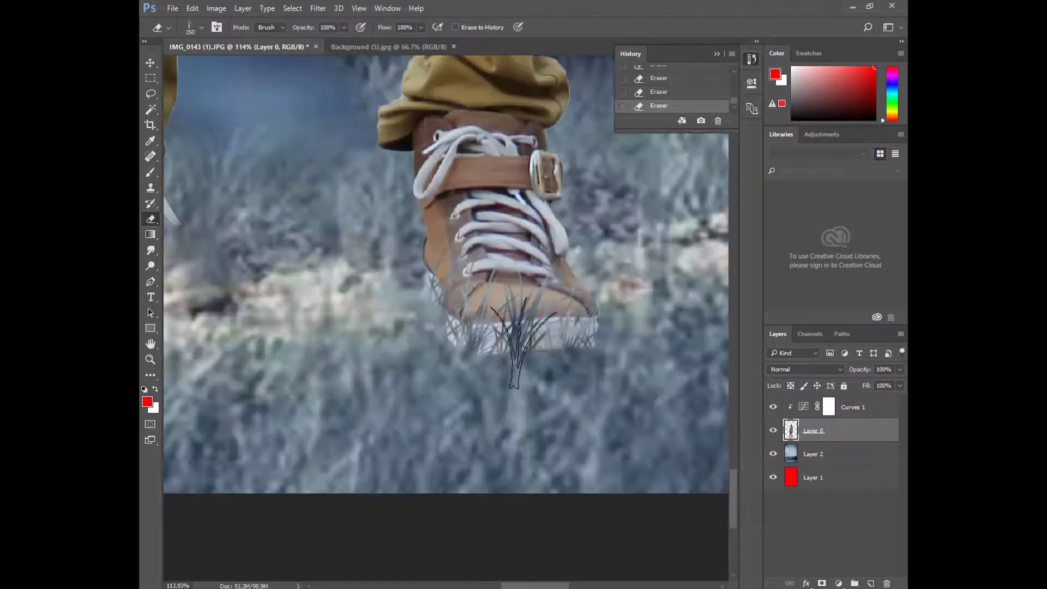
pyautogui.press(']')
pyautogui.press(']')
pyautogui.scroll(-4, 334, 412)
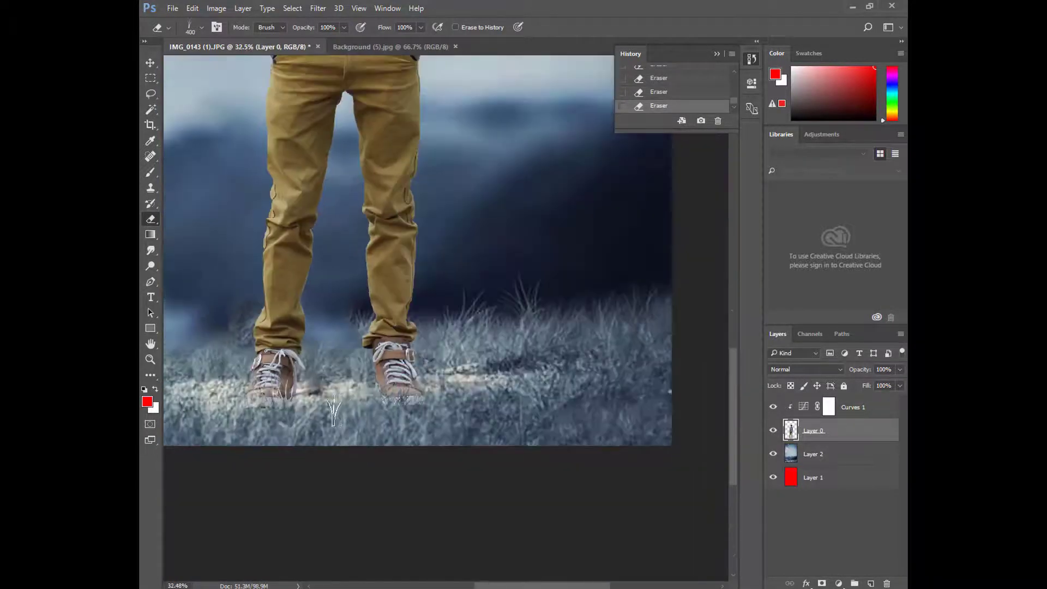
pyautogui.scroll(2, 334, 411)
pyautogui.scroll(-1, 276, 467)
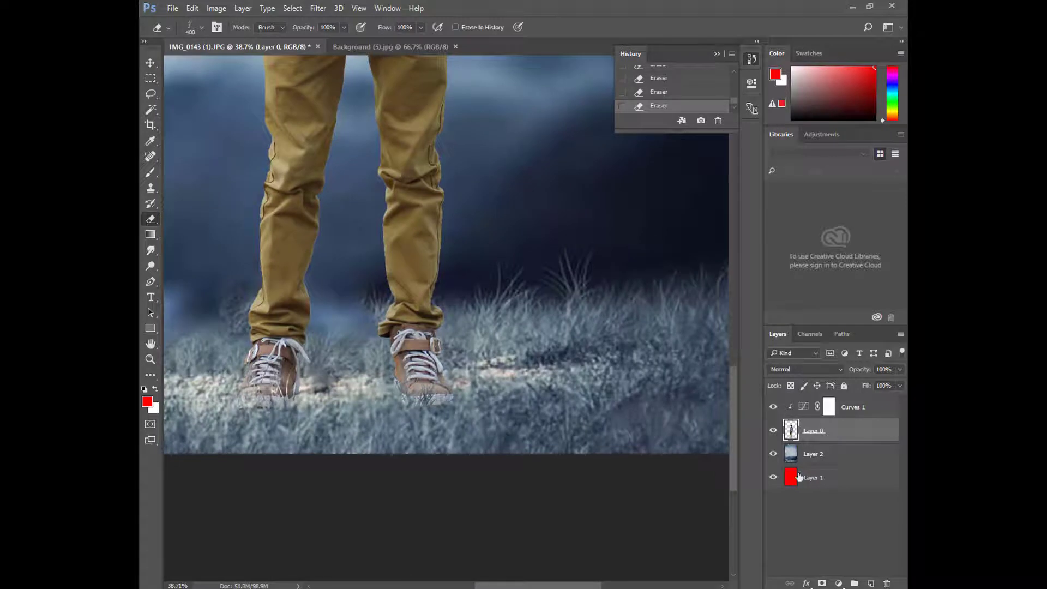
pyautogui.click(852, 460)
pyautogui.click(870, 582)
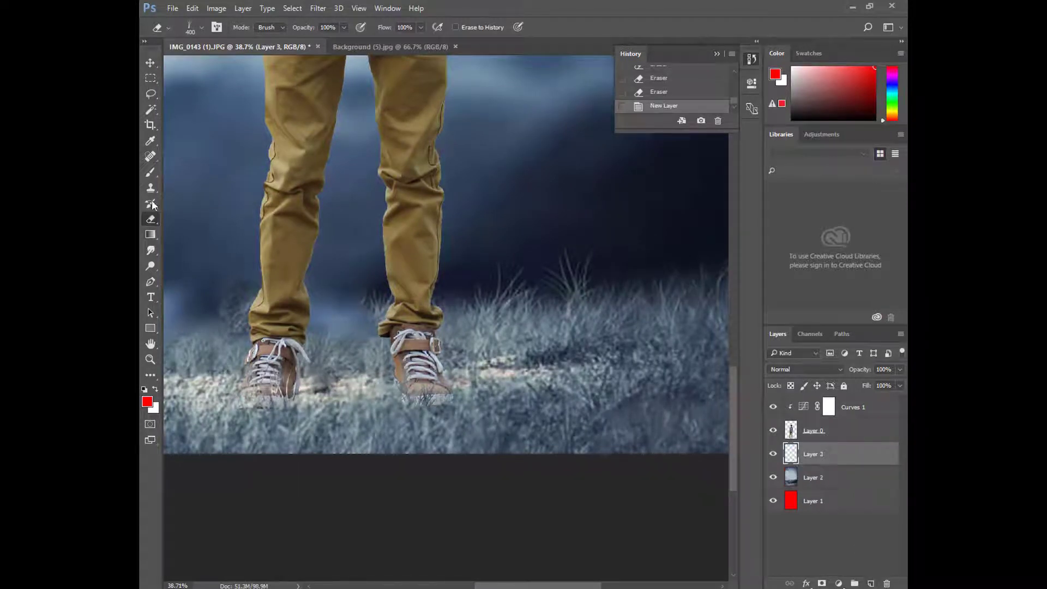
# Paint a soft black dab on Layer 3 and flatten it into a shadow under the shoes.
pyautogui.press('b')
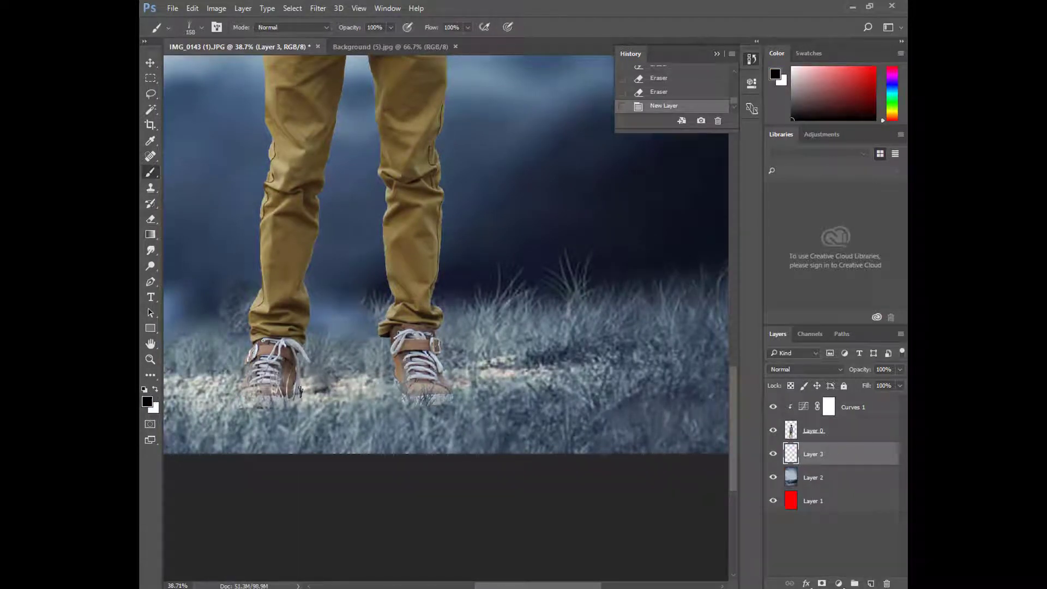
pyautogui.rightClick(346, 235)
pyautogui.scroll(5, 419, 357)
pyautogui.scroll(5, 446, 365)
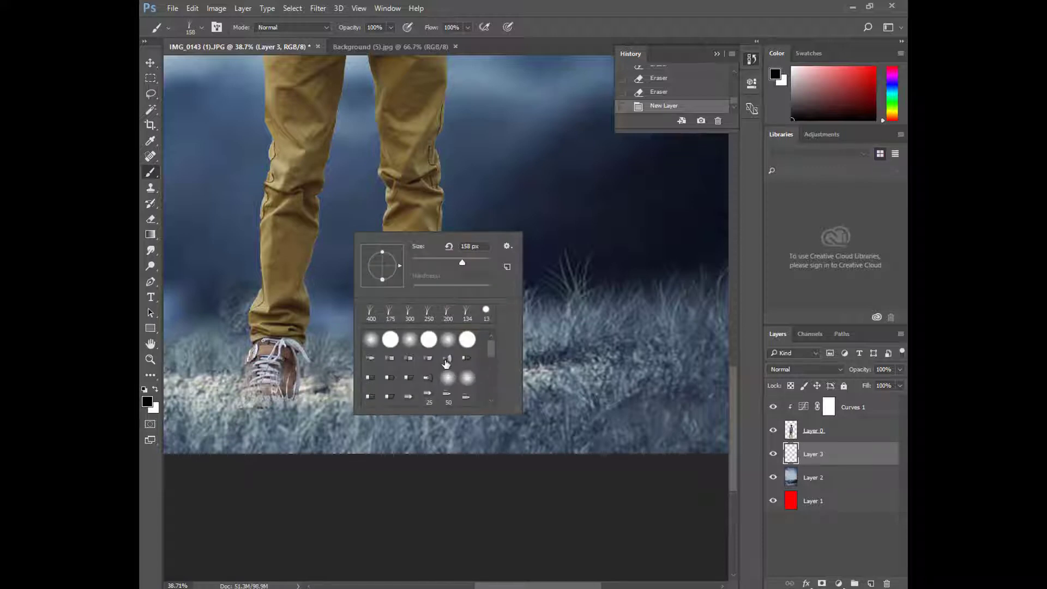
pyautogui.click(469, 206)
pyautogui.hotkey('ctrl', 't')
pyautogui.moveTo(524, 153); pyautogui.dragTo(670, 202)
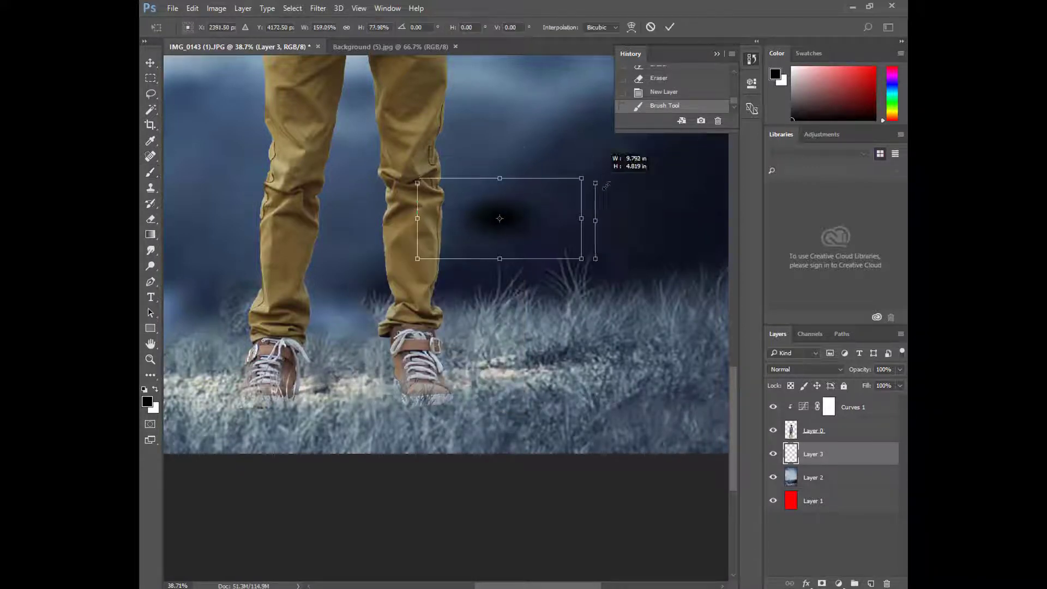
pyautogui.moveTo(535, 246)
pyautogui.mouseDown()
pyautogui.moveTo(472, 338)
pyautogui.moveTo(373, 403)
pyautogui.mouseUp()
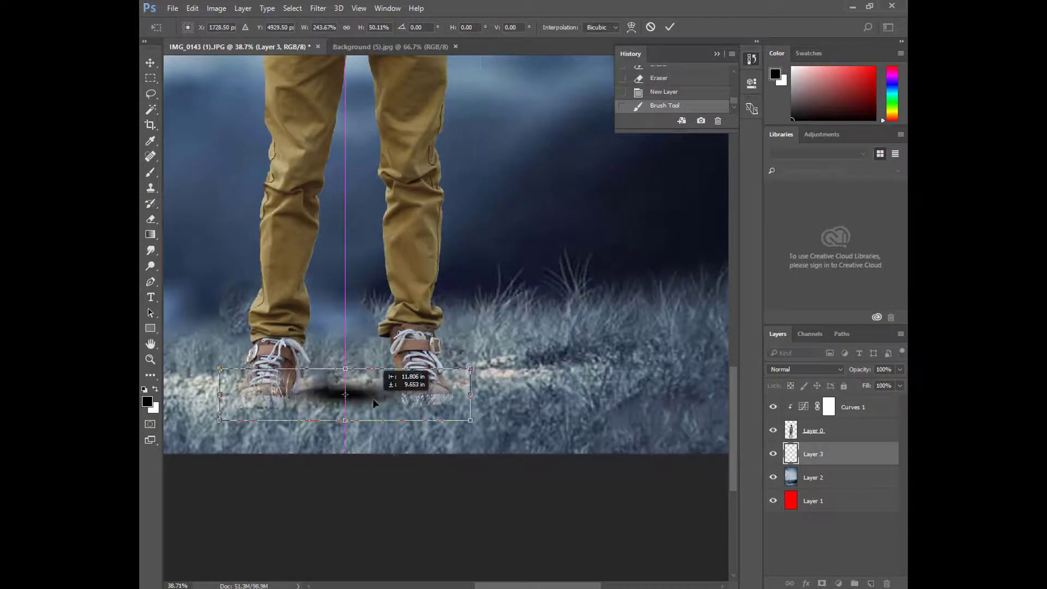
pyautogui.press('Return')
# Stretch the shadow wider and lower Layer 3's opacity to 48%.
pyautogui.scroll(3, 408, 399)
pyautogui.scroll(3, 381, 414)
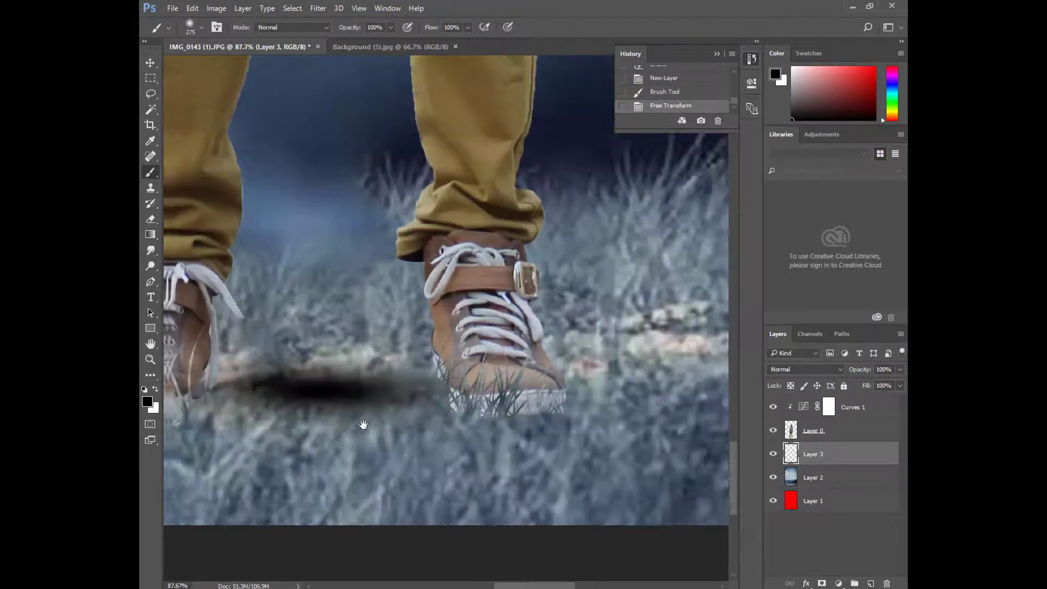
pyautogui.scroll(2, 404, 412)
pyautogui.hotkey('ctrl', 't')
pyautogui.moveTo(640, 333); pyautogui.dragTo(686, 330)
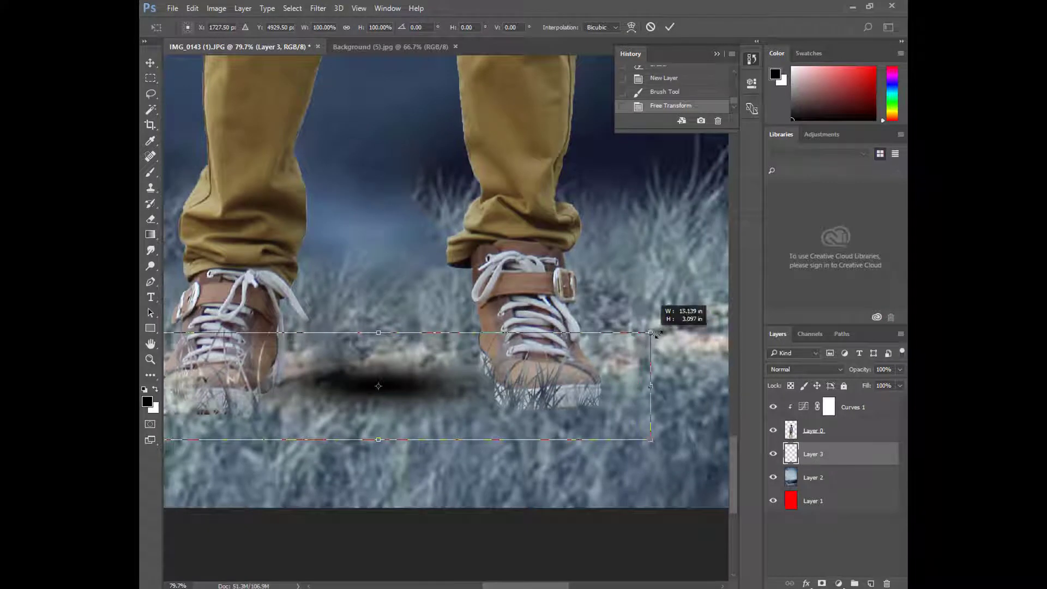
pyautogui.press('Return')
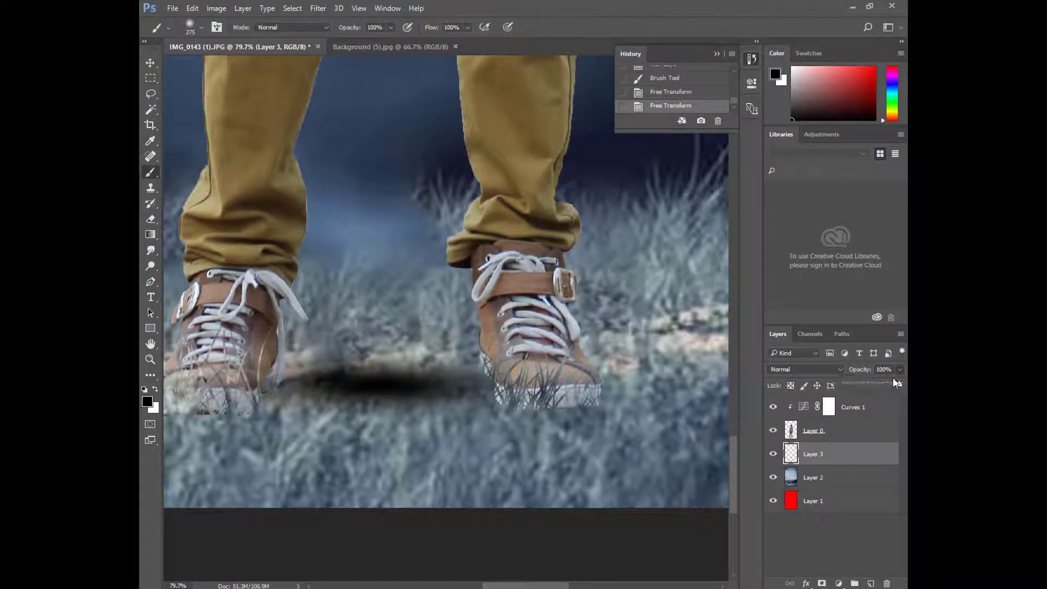
pyautogui.moveTo(865, 385); pyautogui.dragTo(871, 385)
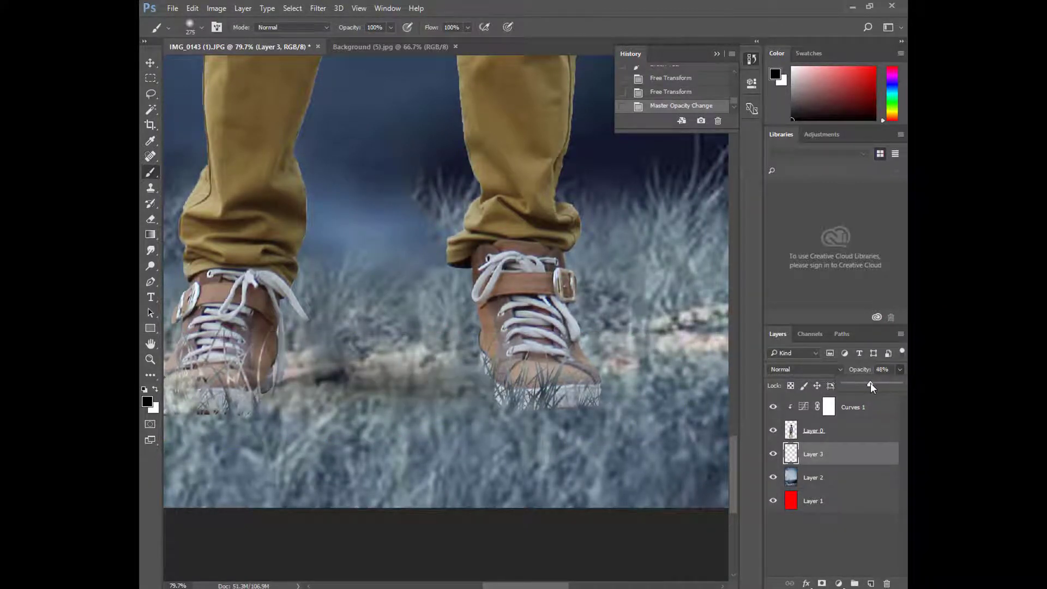
pyautogui.scroll(-2, 495, 485)
pyautogui.scroll(-2, 494, 484)
pyautogui.scroll(-2, 495, 484)
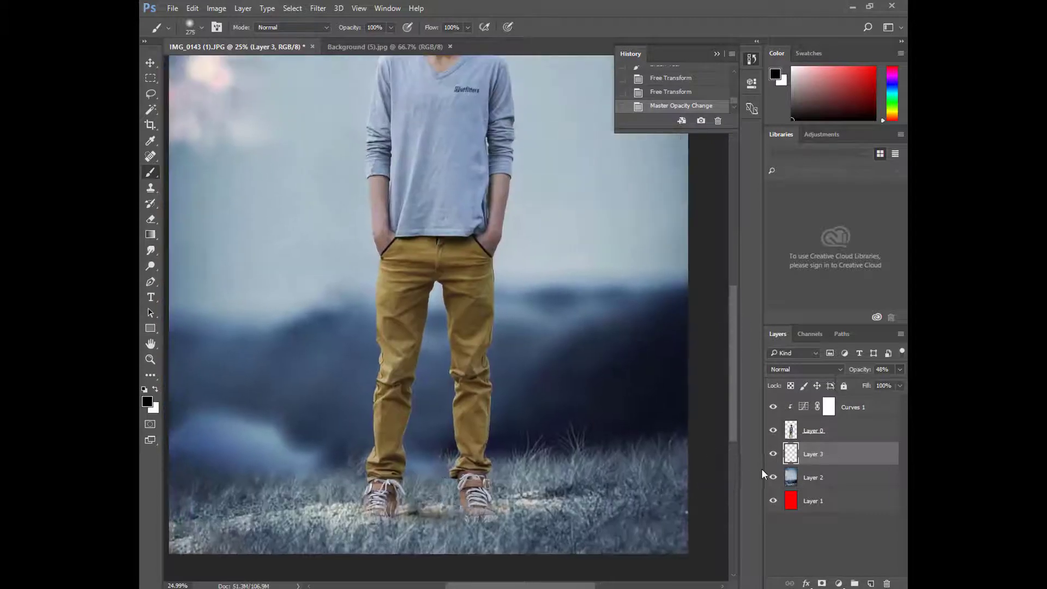
pyautogui.click(772, 455)
pyautogui.scroll(2, 437, 543)
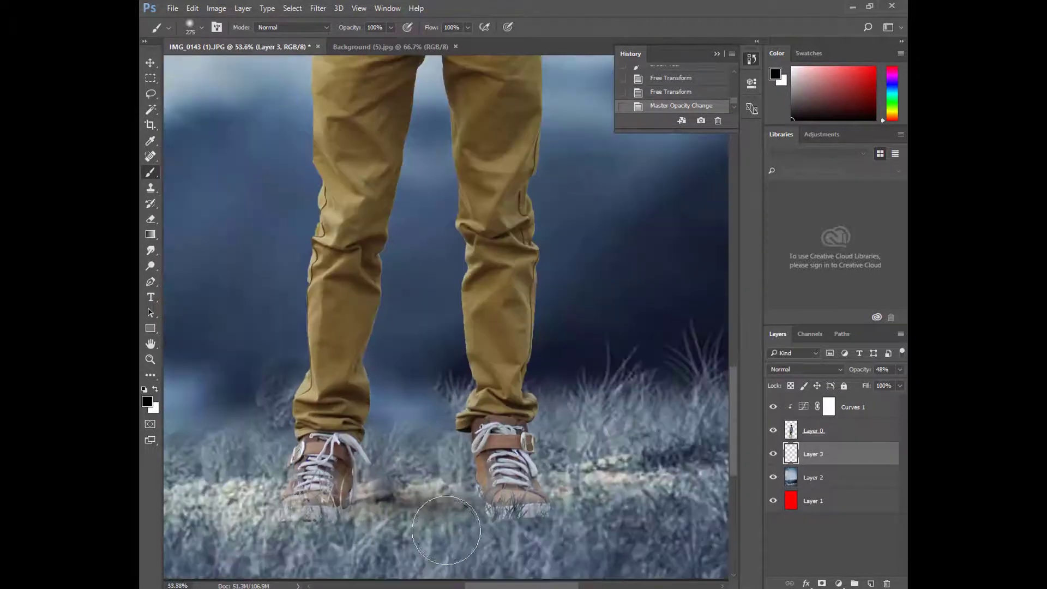
pyautogui.scroll(2, 467, 502)
pyautogui.scroll(2, 479, 502)
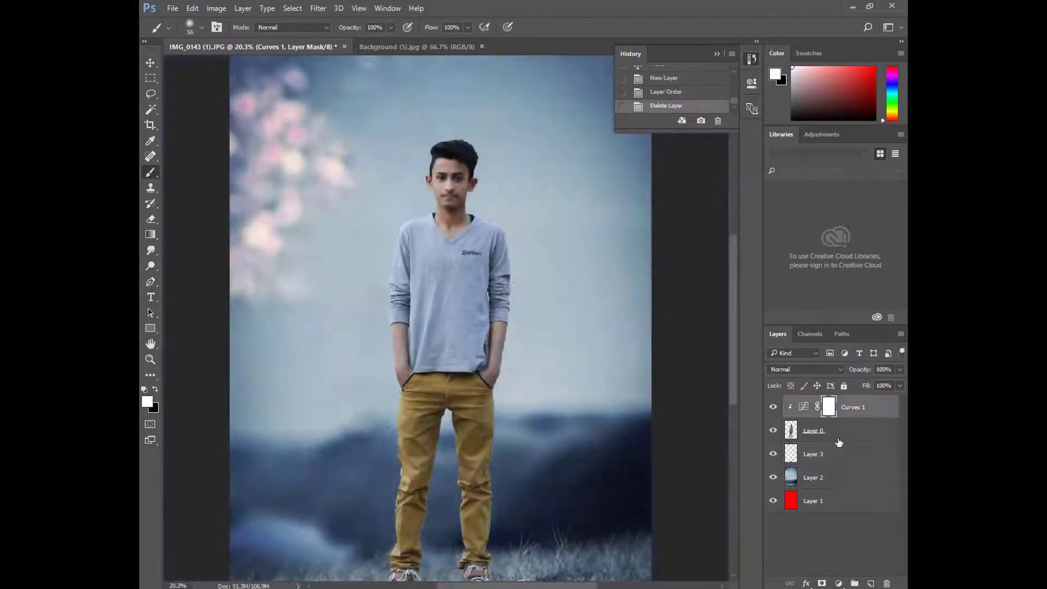
# Add a Color Balance layer shifting midtones slightly toward cyan and Yellow/Blue to +13.
pyautogui.click(840, 583)
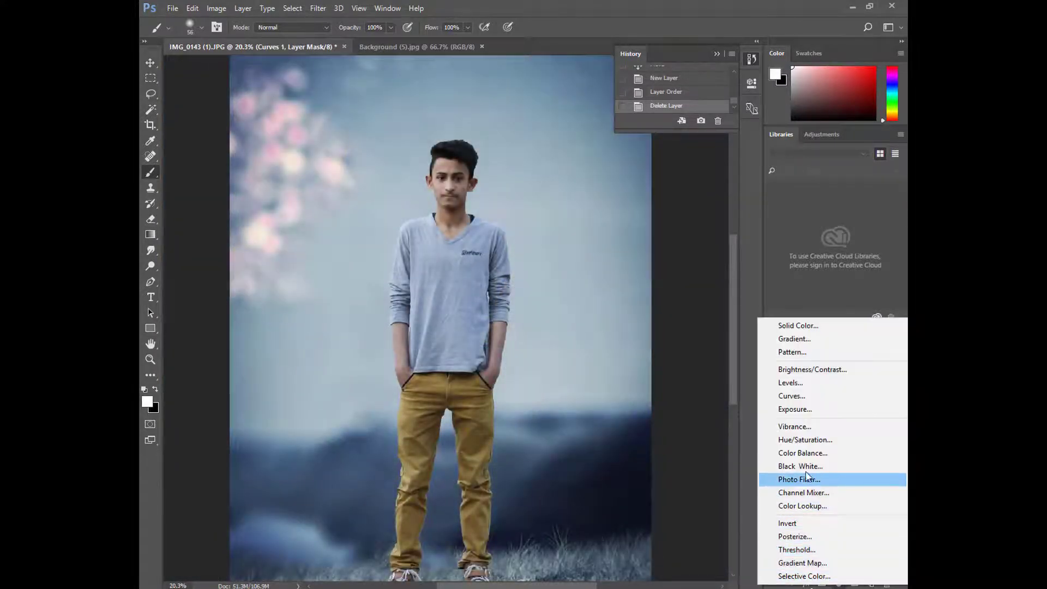
pyautogui.click(860, 452)
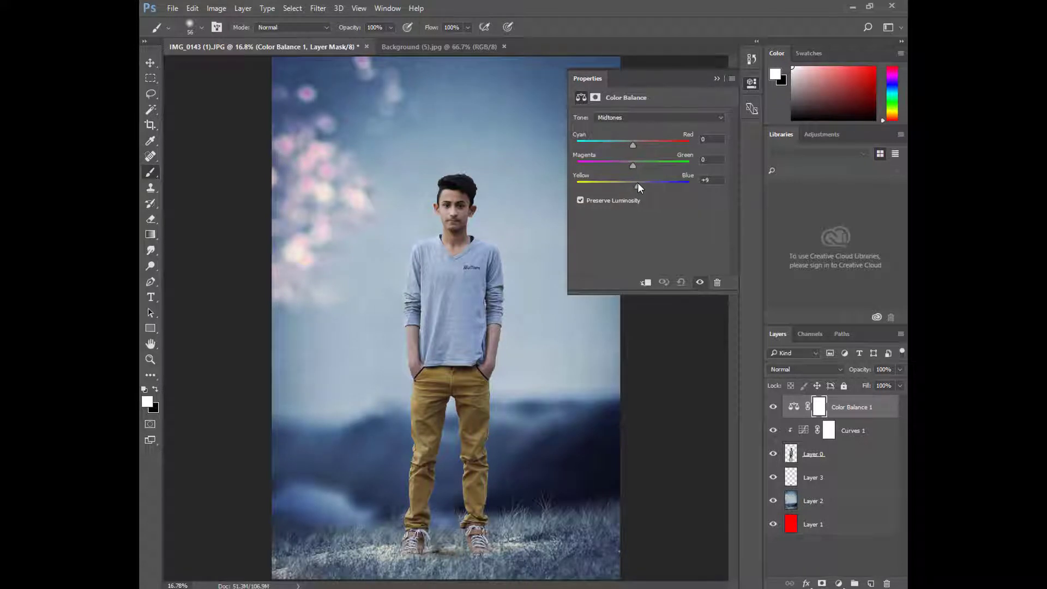
pyautogui.click(633, 145)
pyautogui.moveTo(632, 146); pyautogui.dragTo(632, 145)
pyautogui.moveTo(637, 186); pyautogui.dragTo(640, 186)
pyautogui.click(717, 78)
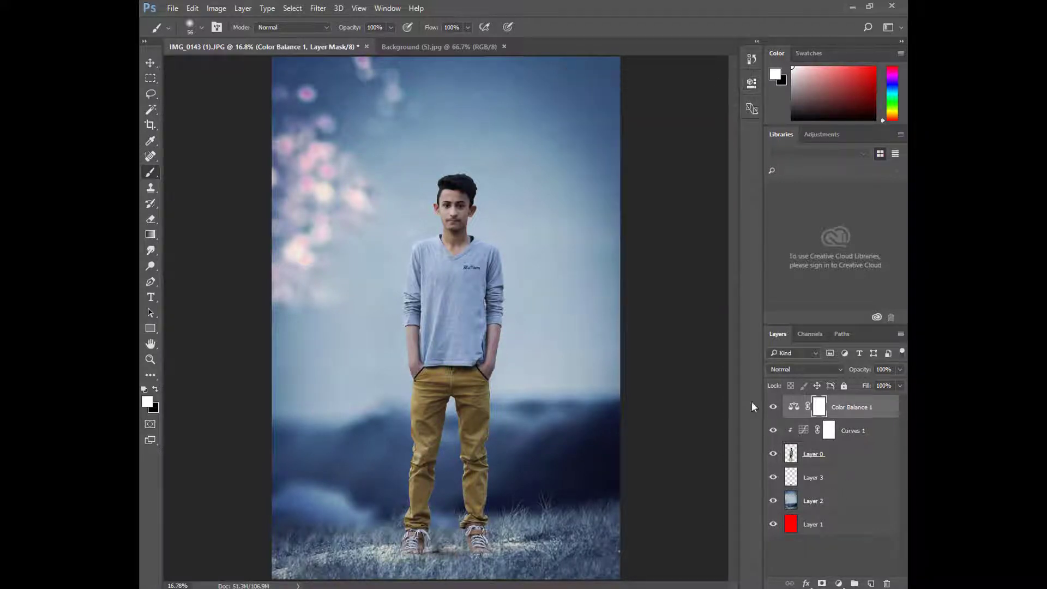
# Clip the Color Balance layer to Curves 1 so it affects only the man.
pyautogui.hotkey('ctrl', '-')
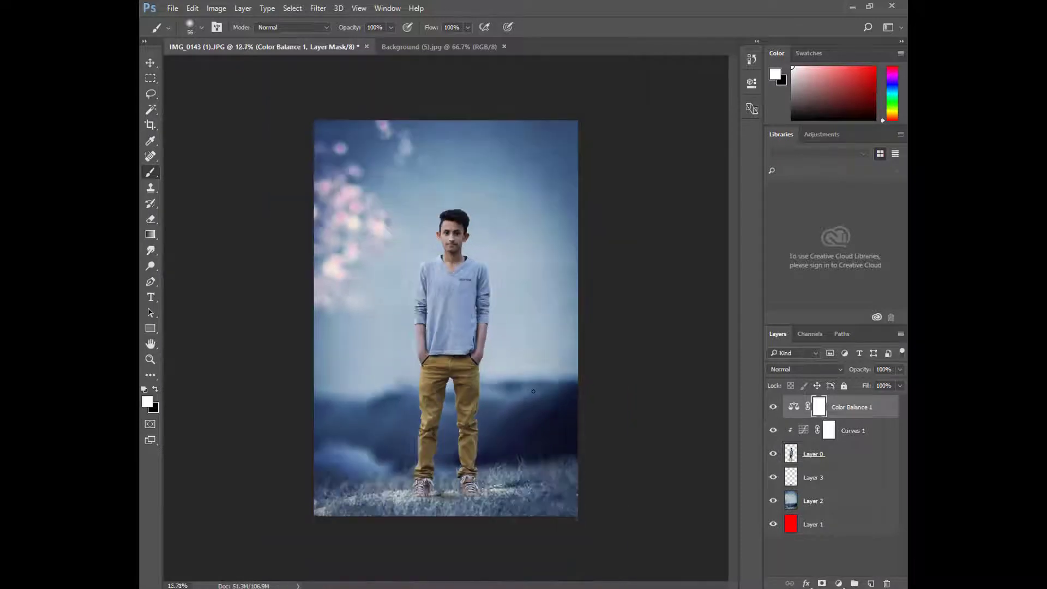
pyautogui.hotkey('ctrl', '+')
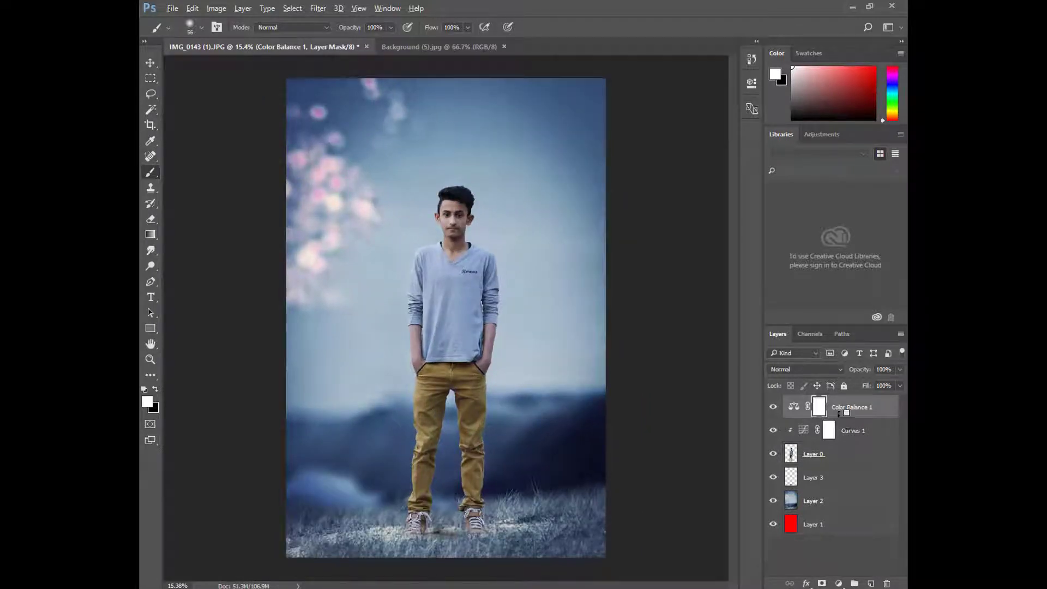
pyautogui.keyDown('alt'); pyautogui.click(839, 414); pyautogui.keyUp('alt')
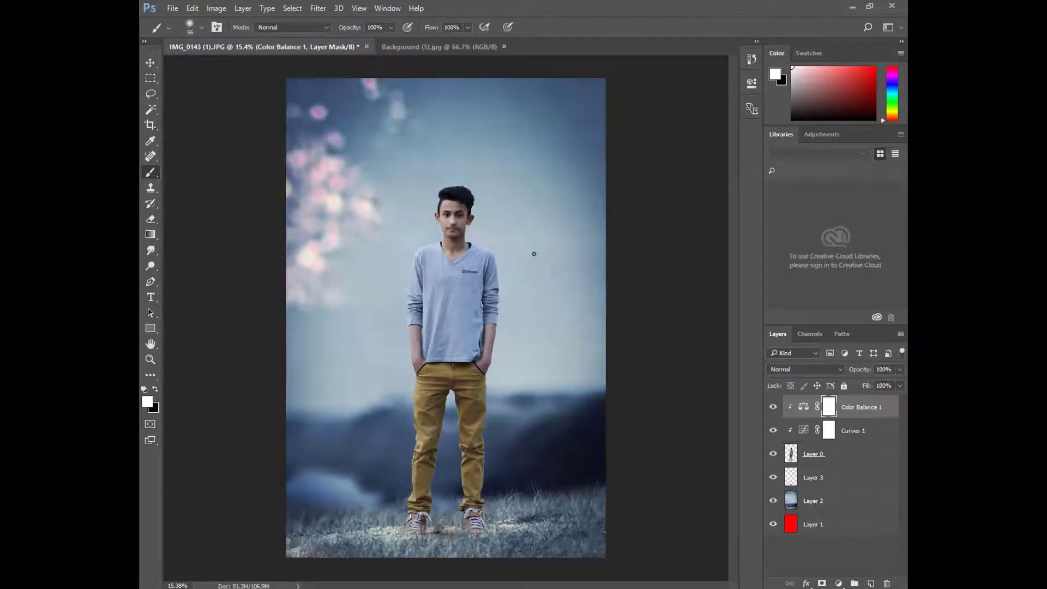
pyautogui.scroll(6, 406, 505)
pyautogui.scroll(2, 473, 468)
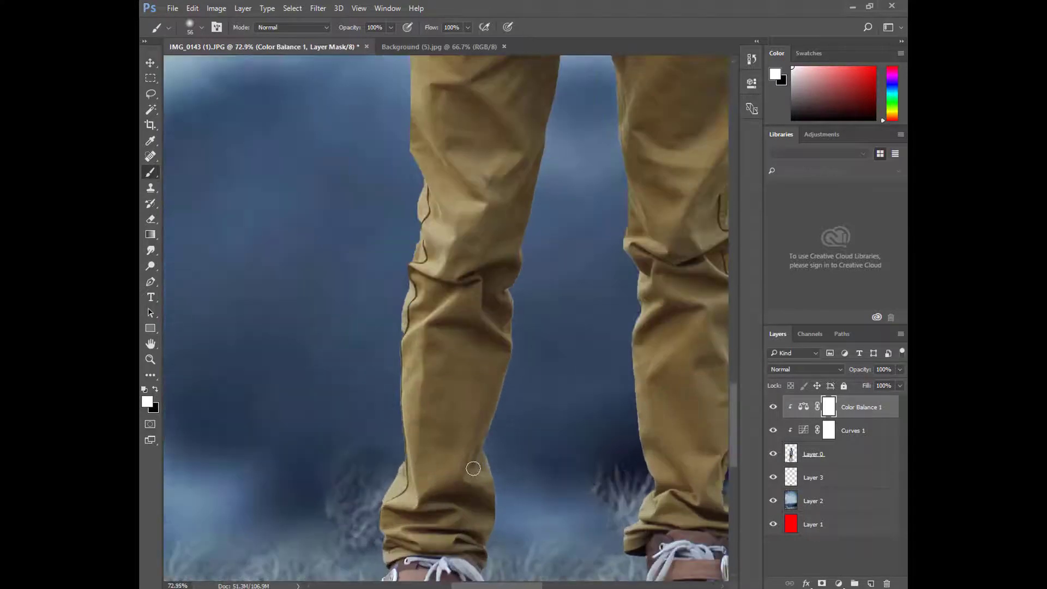
pyautogui.scroll(-5, 473, 468)
pyautogui.hotkey('ctrl', '+')
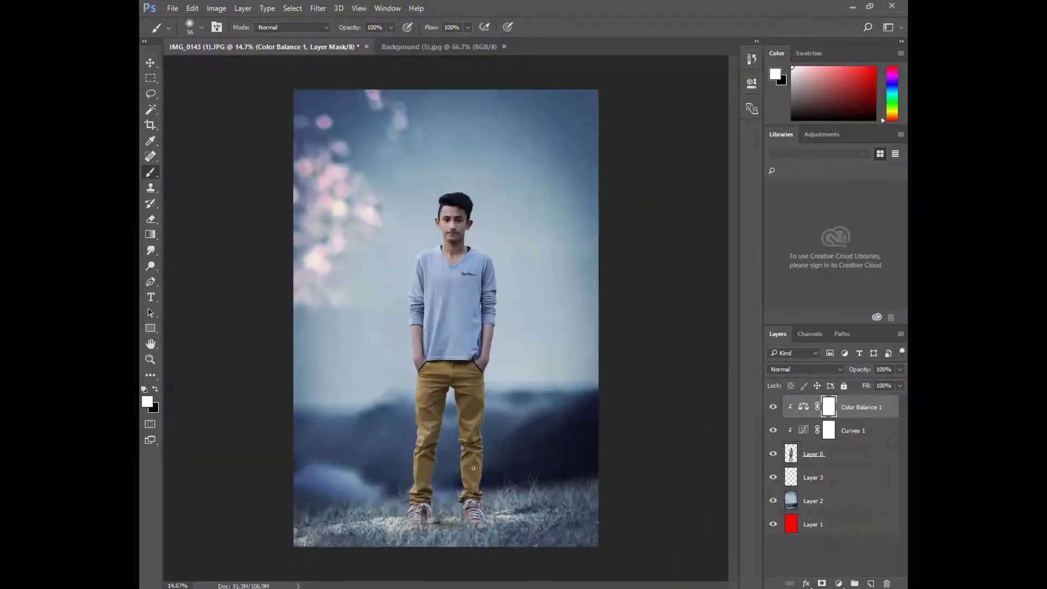
# Add a Levels layer with midtone gamma 1.15 and output white at 234.
pyautogui.click(838, 583)
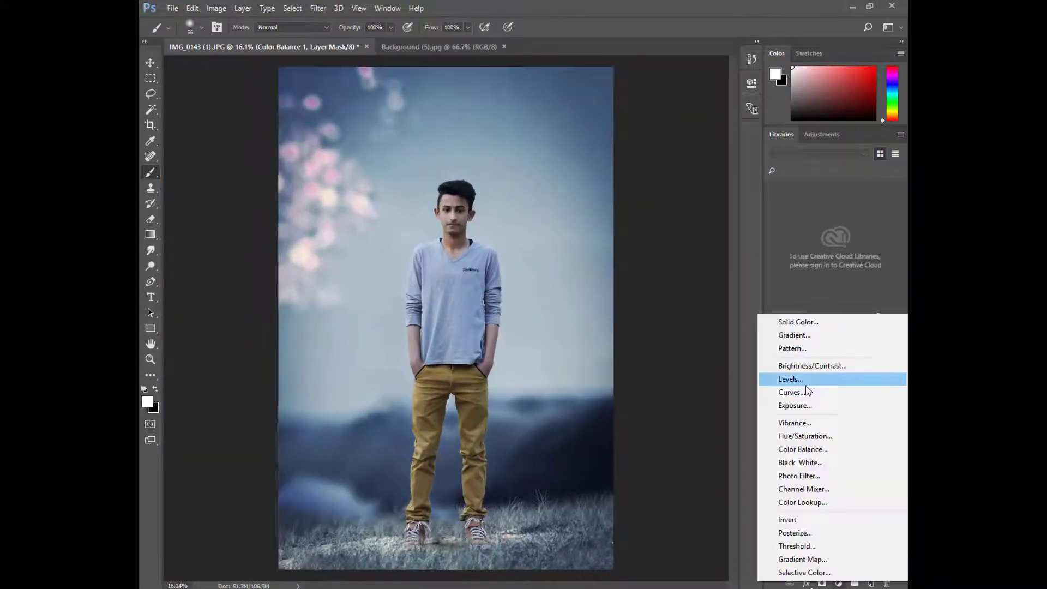
pyautogui.click(807, 376)
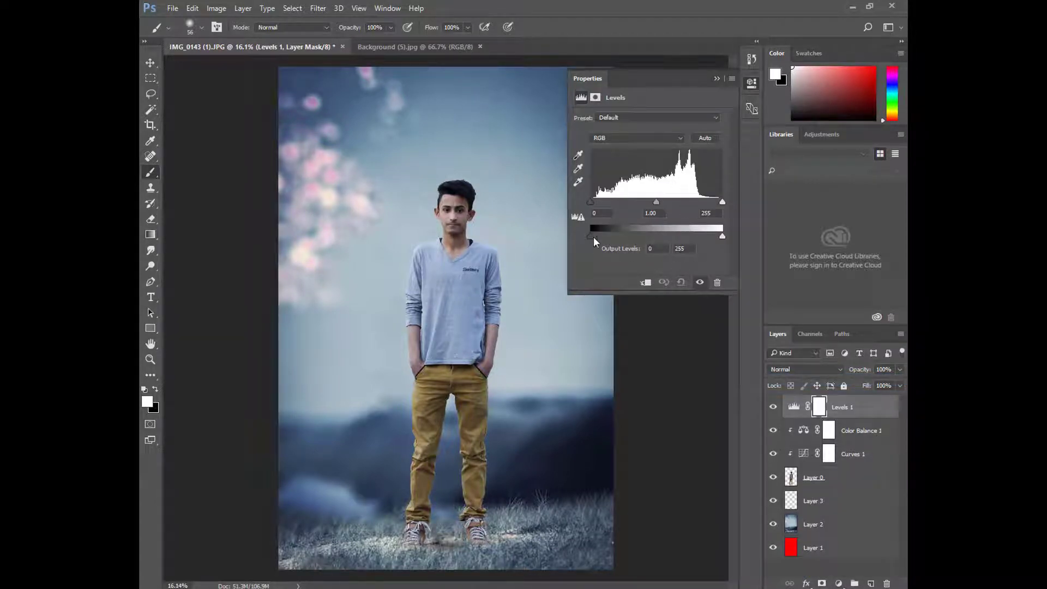
pyautogui.moveTo(656, 201); pyautogui.dragTo(649, 202)
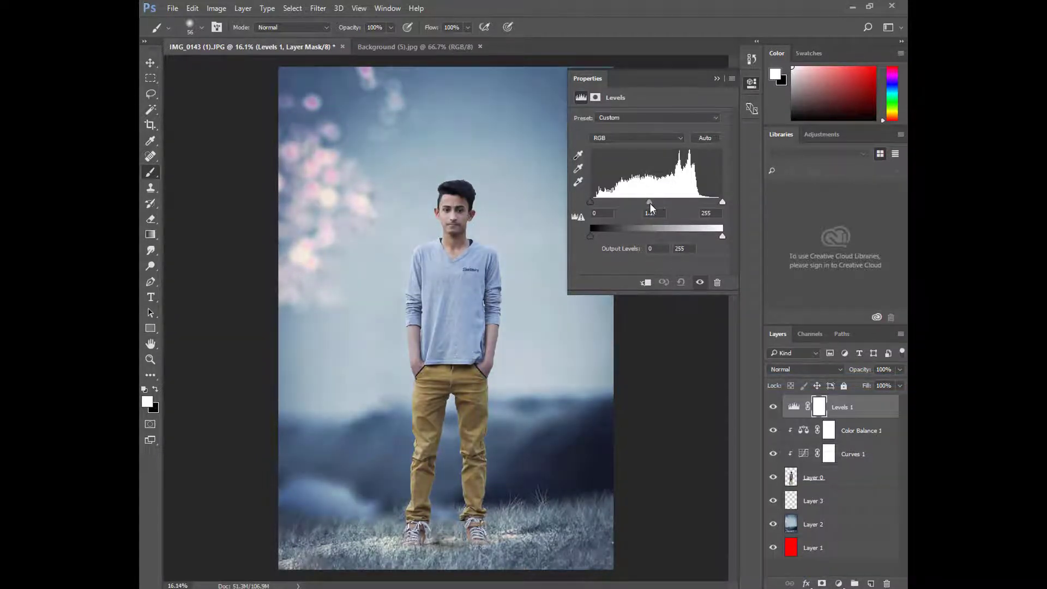
pyautogui.moveTo(720, 236); pyautogui.dragTo(712, 238)
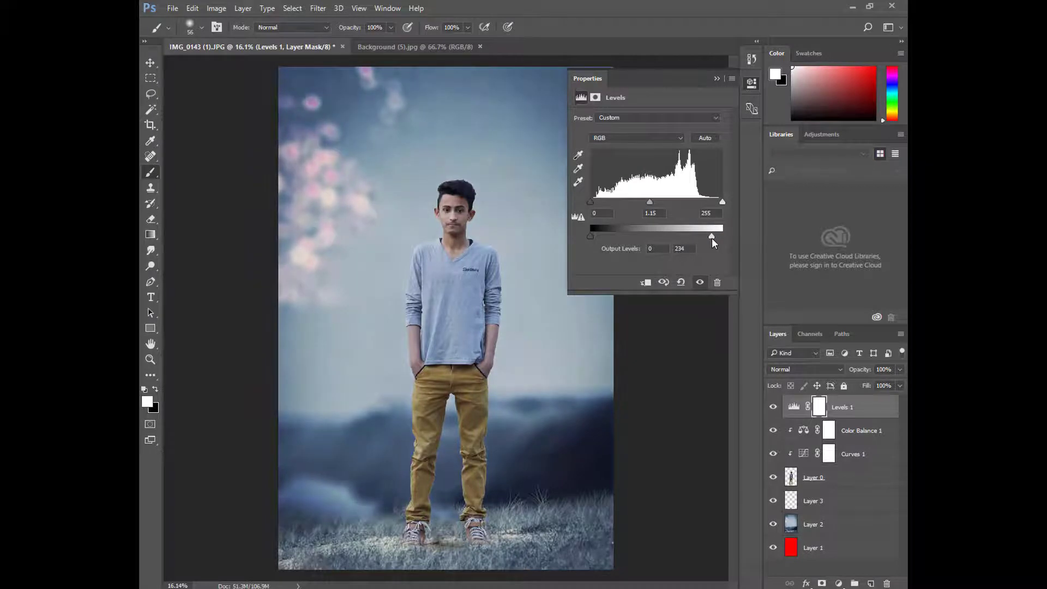
pyautogui.click(718, 78)
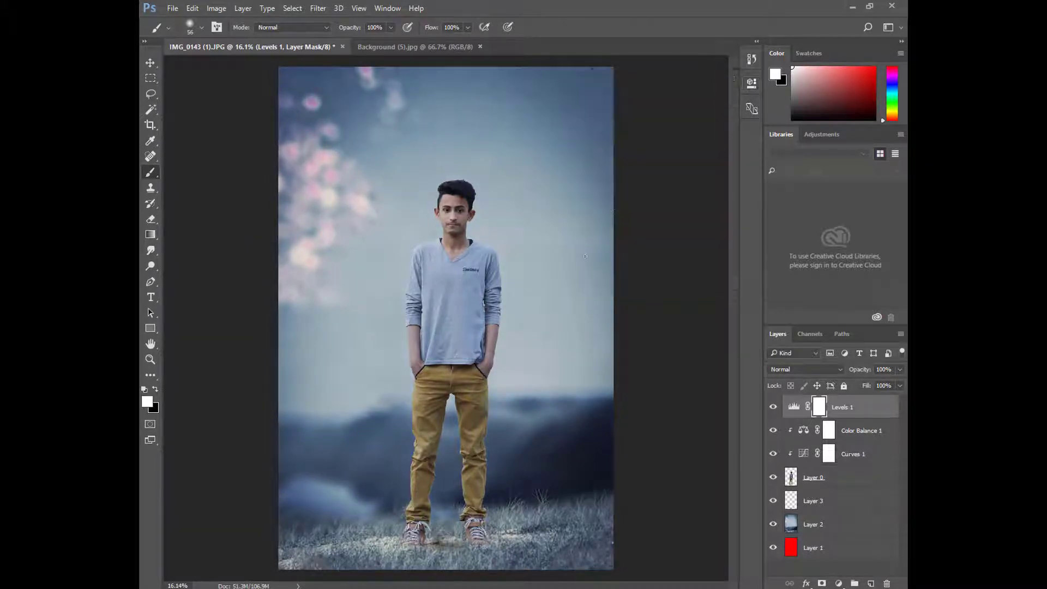
pyautogui.hotkey('ctrl', '-')
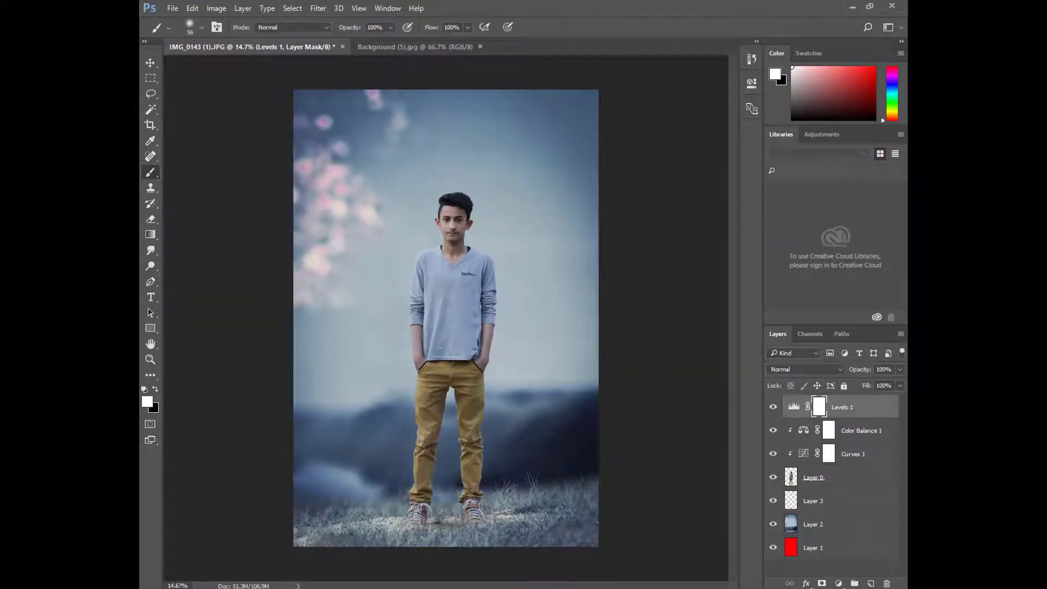
# Create a new layer and fill it with 50% Gray.
pyautogui.click(871, 584)
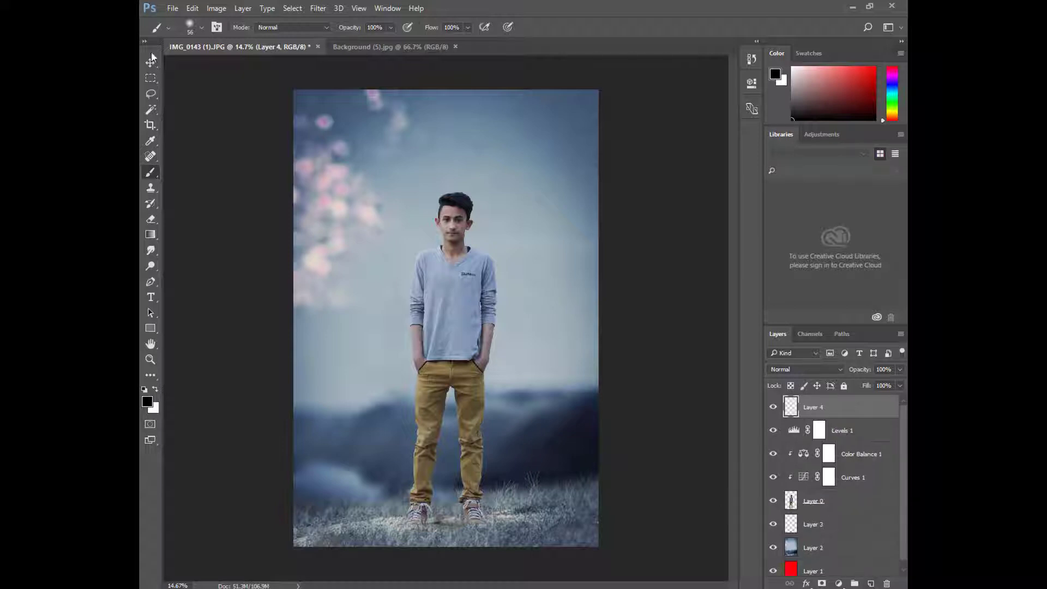
pyautogui.click(193, 8)
pyautogui.click(219, 190)
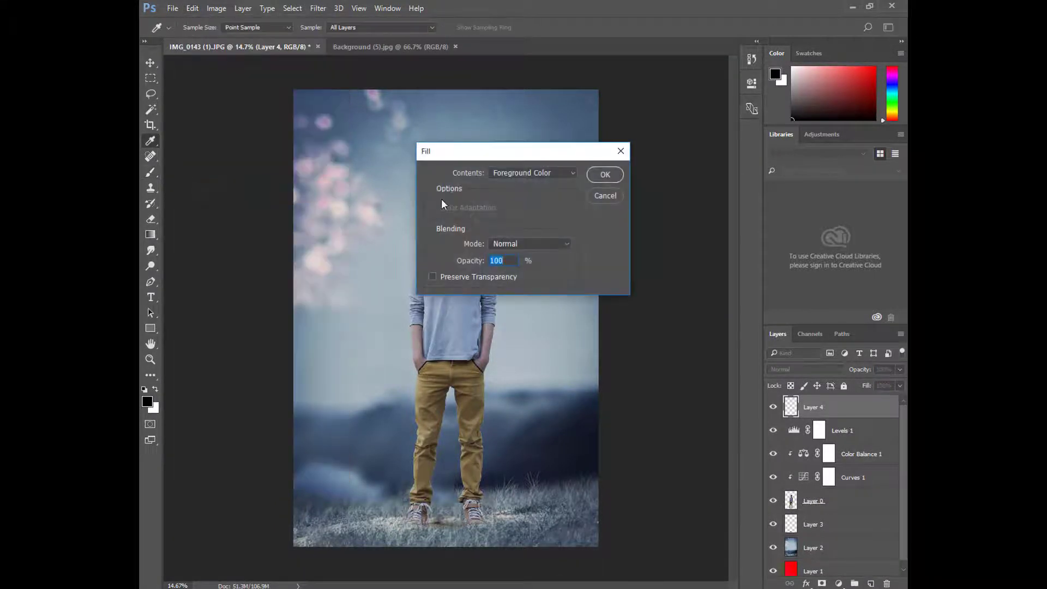
pyautogui.click(550, 172)
pyautogui.click(524, 264)
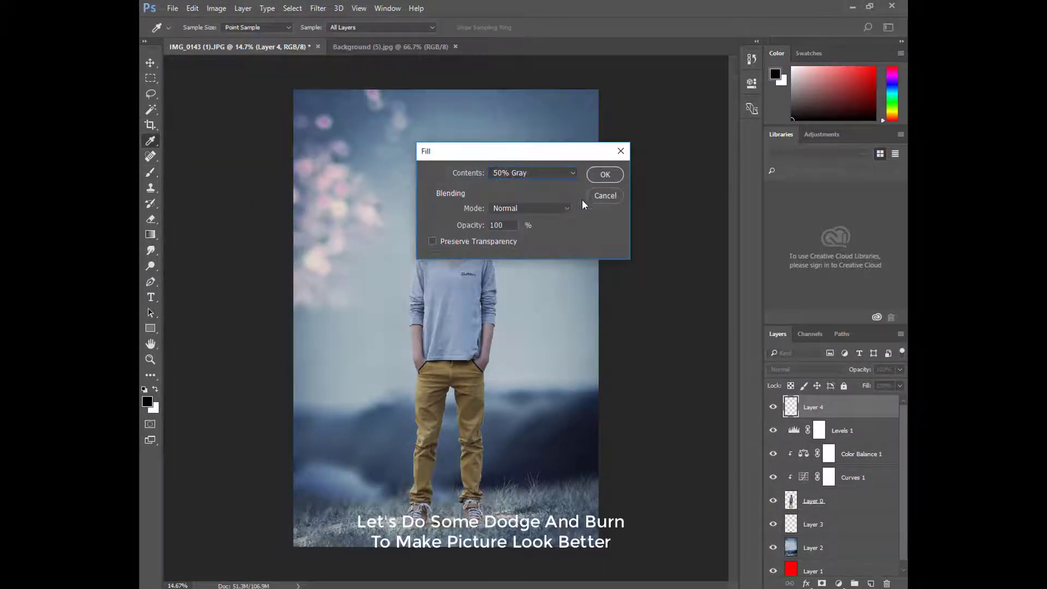
pyautogui.click(605, 174)
# Move the gray layer below Levels 1, clip it to the man, and set it to Overlay.
pyautogui.press('b')
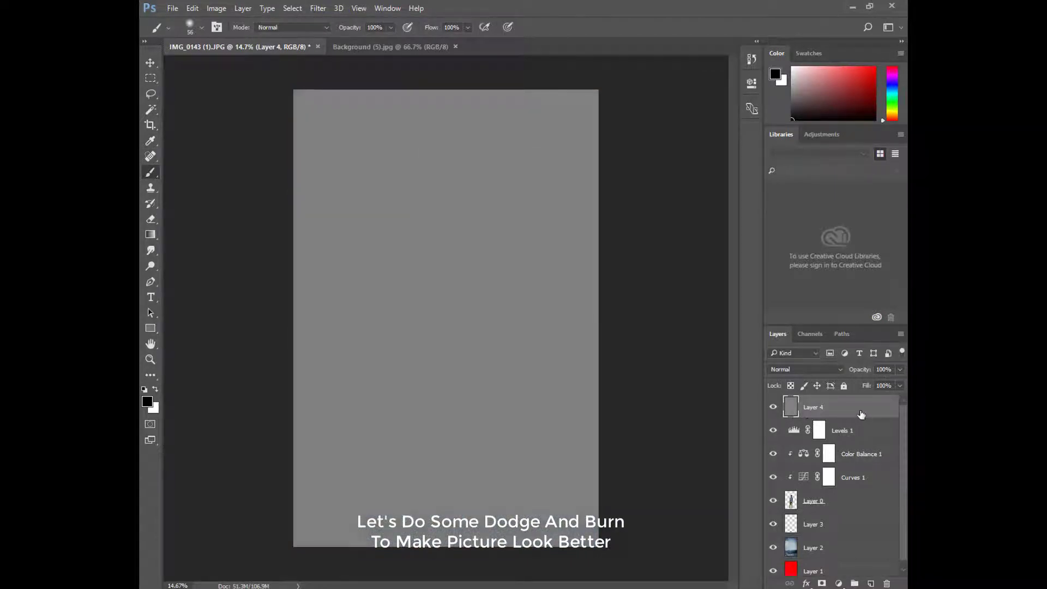
pyautogui.moveTo(861, 414); pyautogui.dragTo(834, 444)
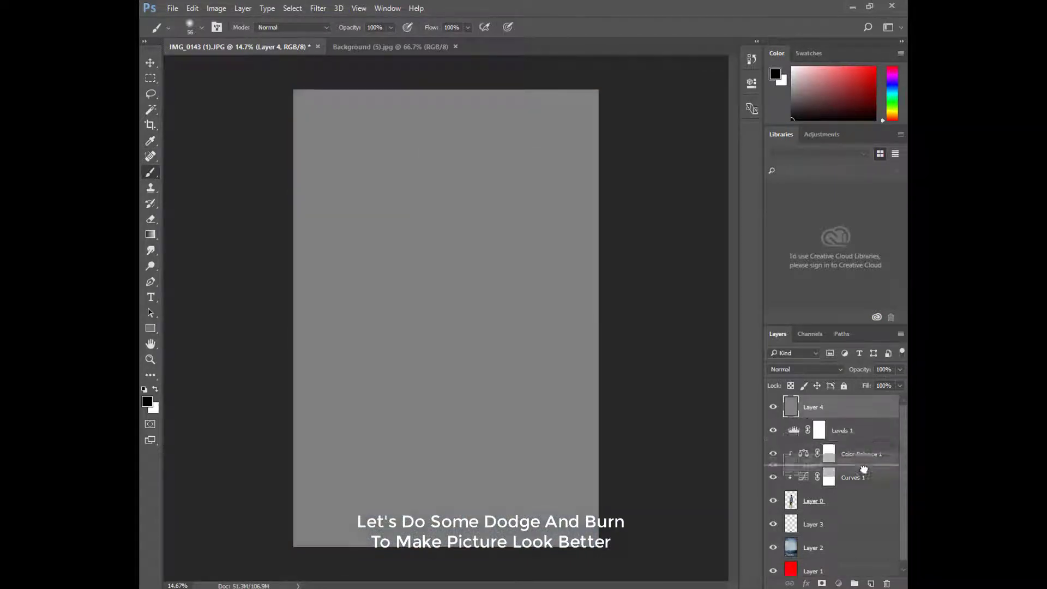
pyautogui.keyDown('alt'); pyautogui.click(847, 443); pyautogui.keyUp('alt')
pyautogui.scroll(1, 500, 356)
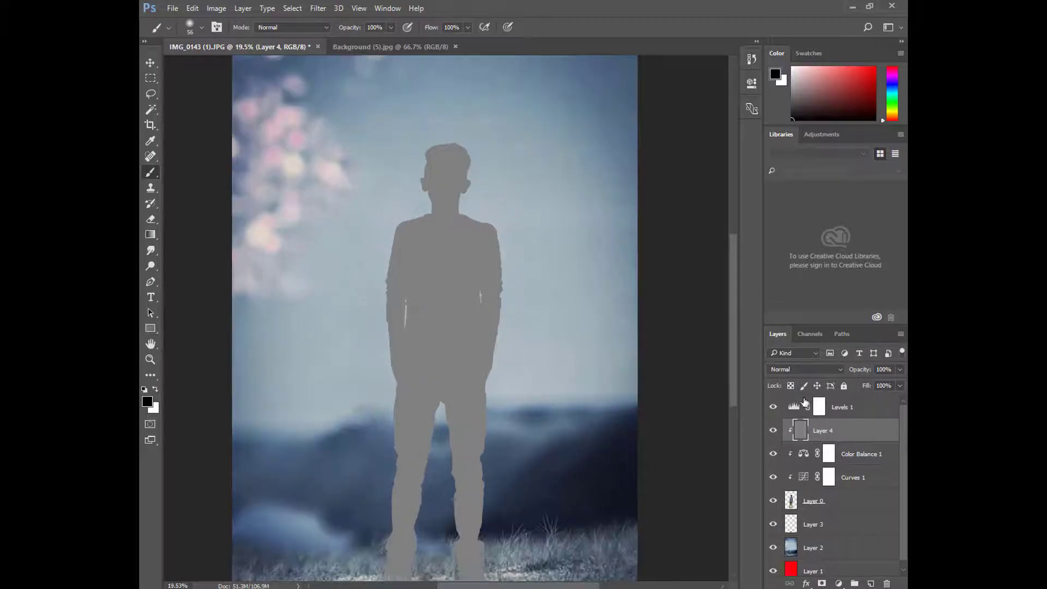
pyautogui.click(805, 369)
pyautogui.click(785, 488)
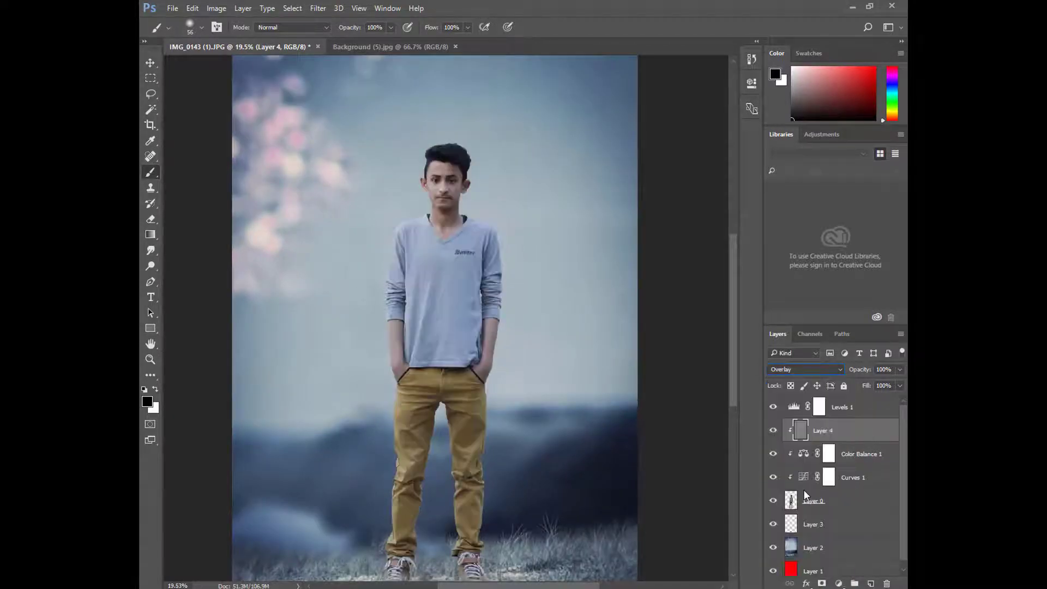
# Select the Burn tool, lower its exposure to 33%, and enlarge the brush.
pyautogui.click(150, 265)
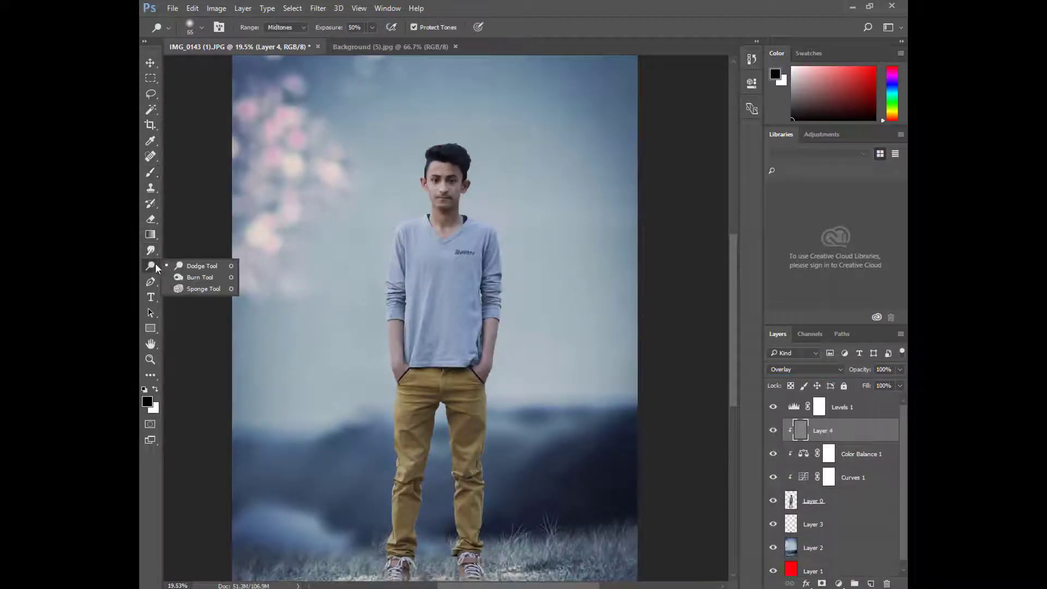
pyautogui.click(203, 264)
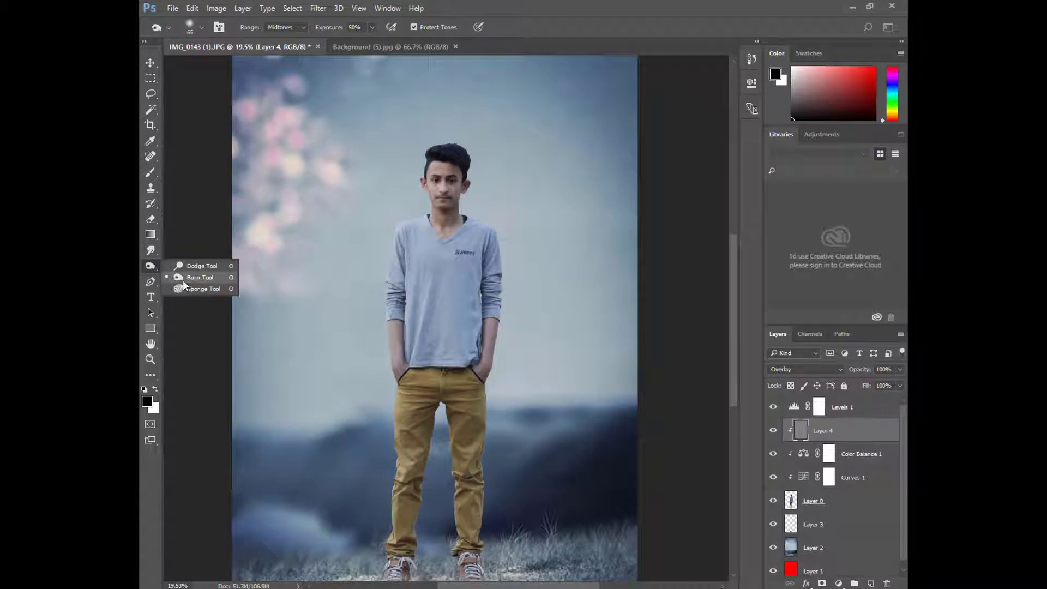
pyautogui.scroll(2, 515, 462)
pyautogui.scroll(3, 533, 350)
pyautogui.scroll(1, 506, 379)
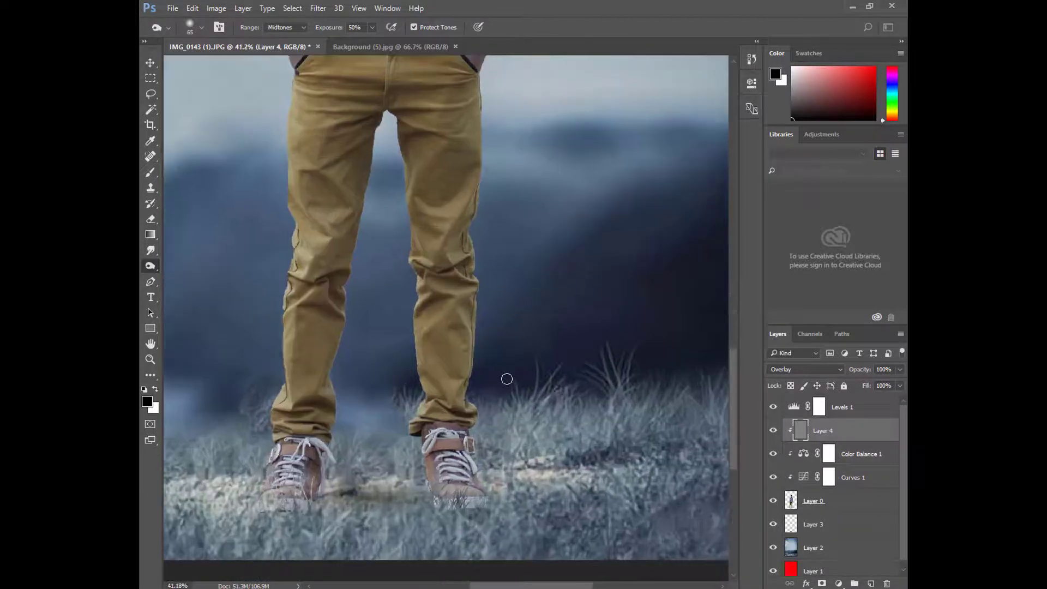
pyautogui.press(']')
pyautogui.press(']')
pyautogui.press(']')
pyautogui.click(372, 27)
pyautogui.moveTo(372, 42); pyautogui.dragTo(362, 42)
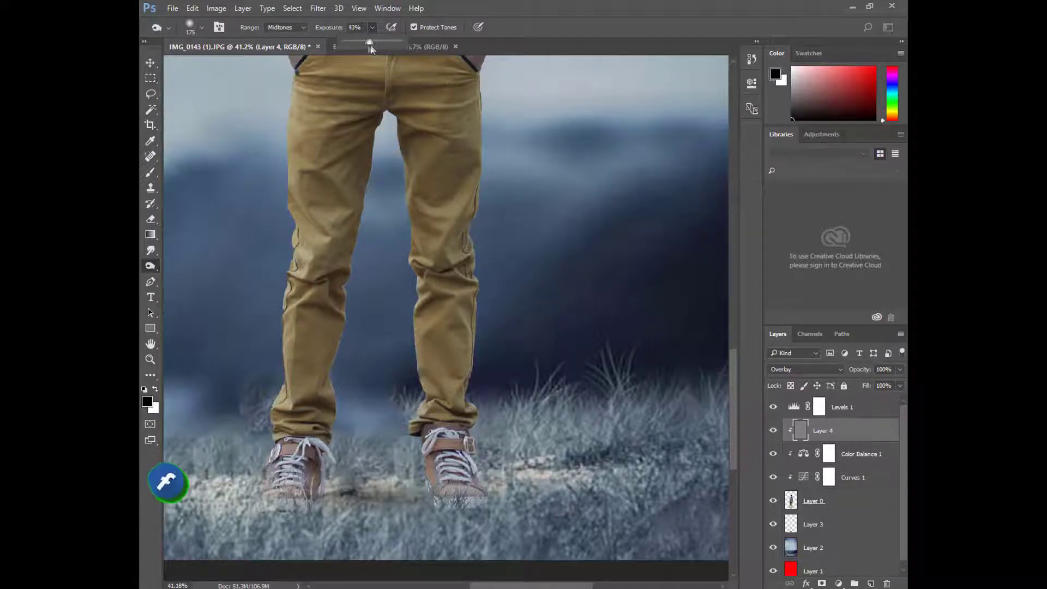
pyautogui.press(']')
pyautogui.press(']')
pyautogui.press(']')
# Burn the trousers and dodge the face and shirt, adjusting brush size as needed.
pyautogui.moveTo(442, 415); pyautogui.dragTo(490, 490)
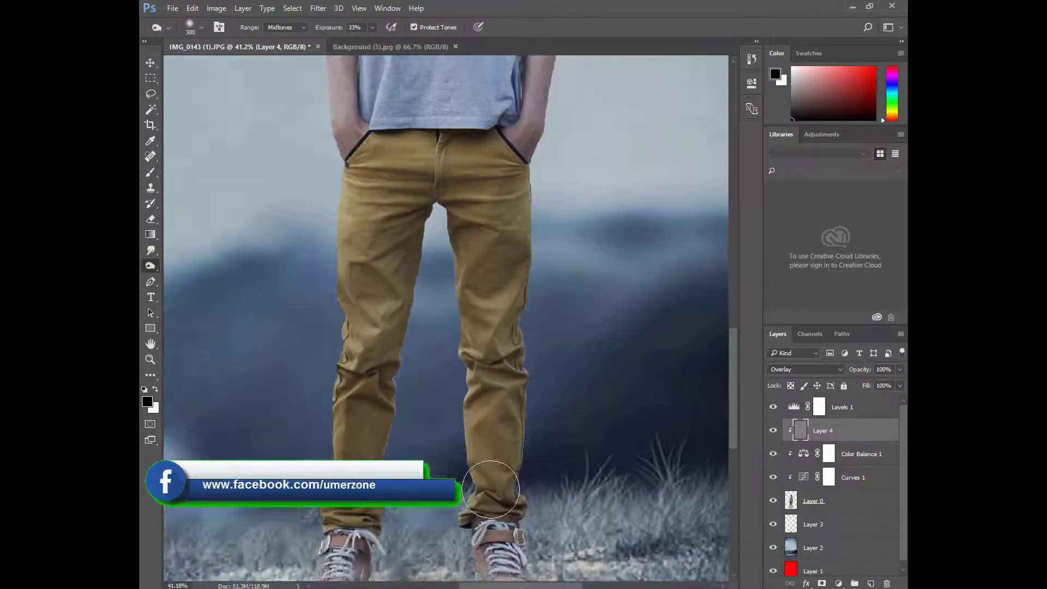
pyautogui.press('[')
pyautogui.press('[')
pyautogui.press('[')
pyautogui.moveTo(536, 138); pyautogui.dragTo(580, 275)
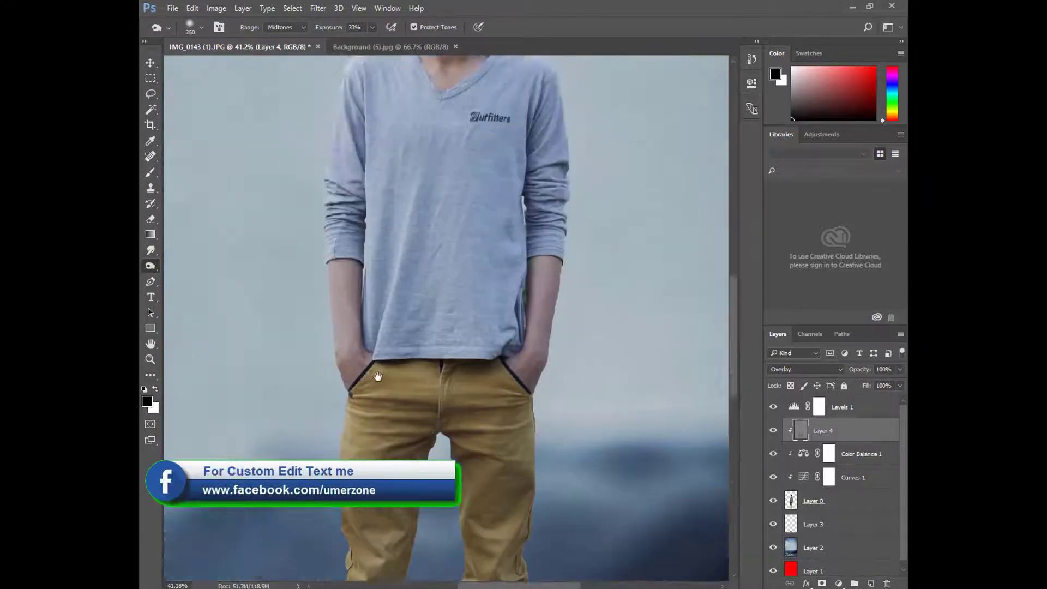
pyautogui.scroll(-5, 580, 275)
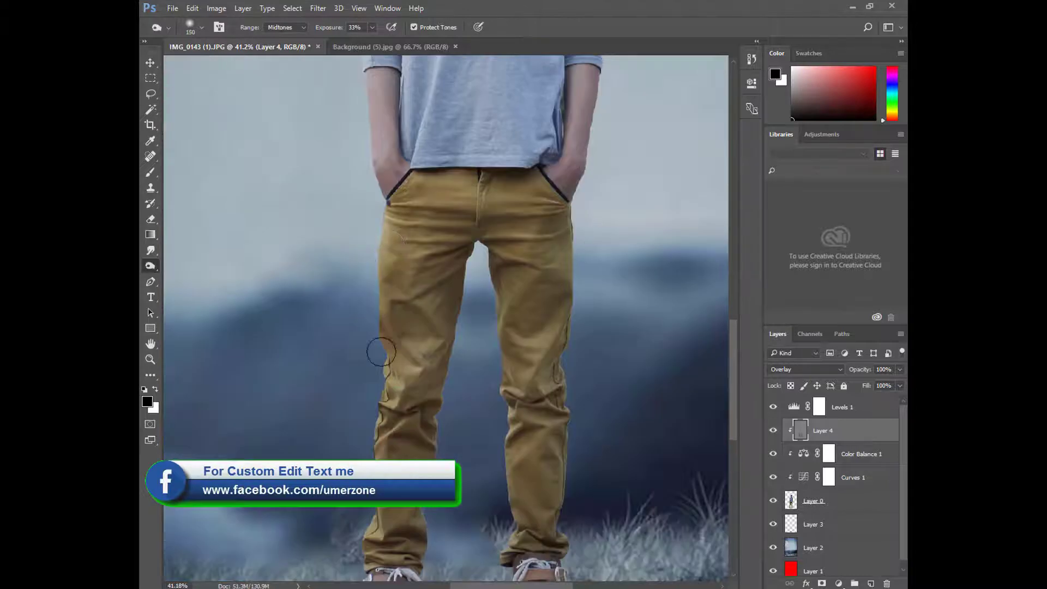
pyautogui.press(']')
pyautogui.press(']')
pyautogui.press(']')
pyautogui.scroll(10, 462, 387)
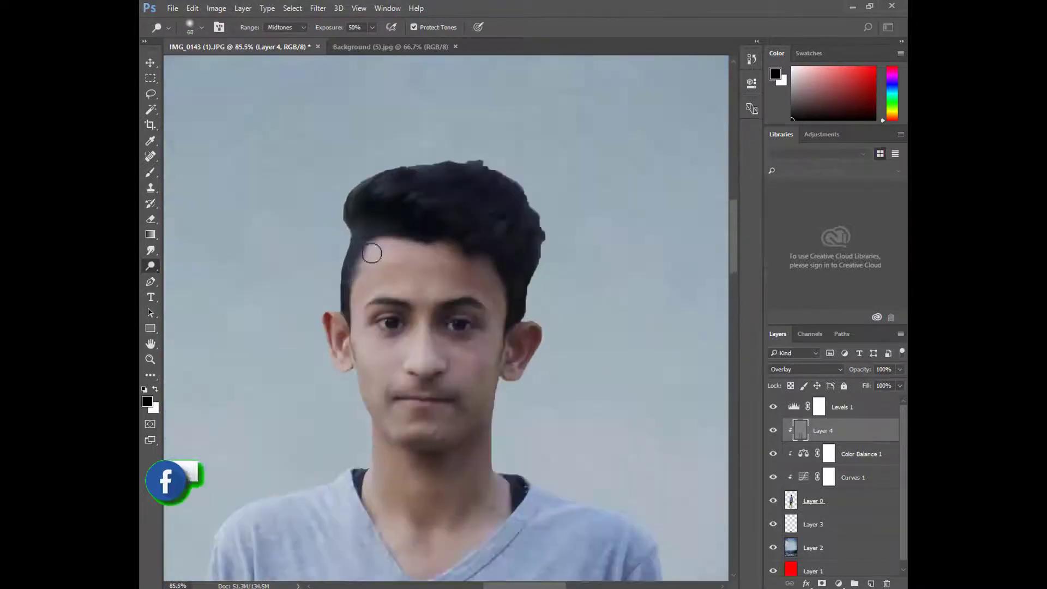
pyautogui.scroll(-2, 374, 250)
pyautogui.scroll(-2, 465, 381)
pyautogui.scroll(-3, 543, 409)
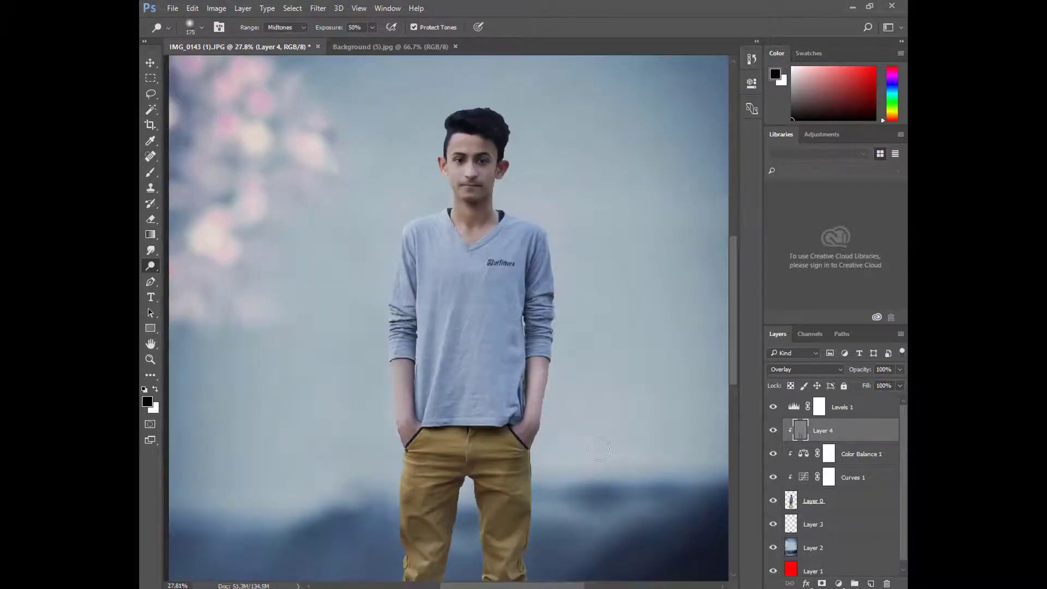
pyautogui.scroll(-2, 564, 344)
pyautogui.press(']')
pyautogui.press(']')
pyautogui.press(']')
pyautogui.scroll(4, 563, 280)
pyautogui.scroll(-1, 599, 409)
pyautogui.press(']')
pyautogui.press(']')
pyautogui.press(']')
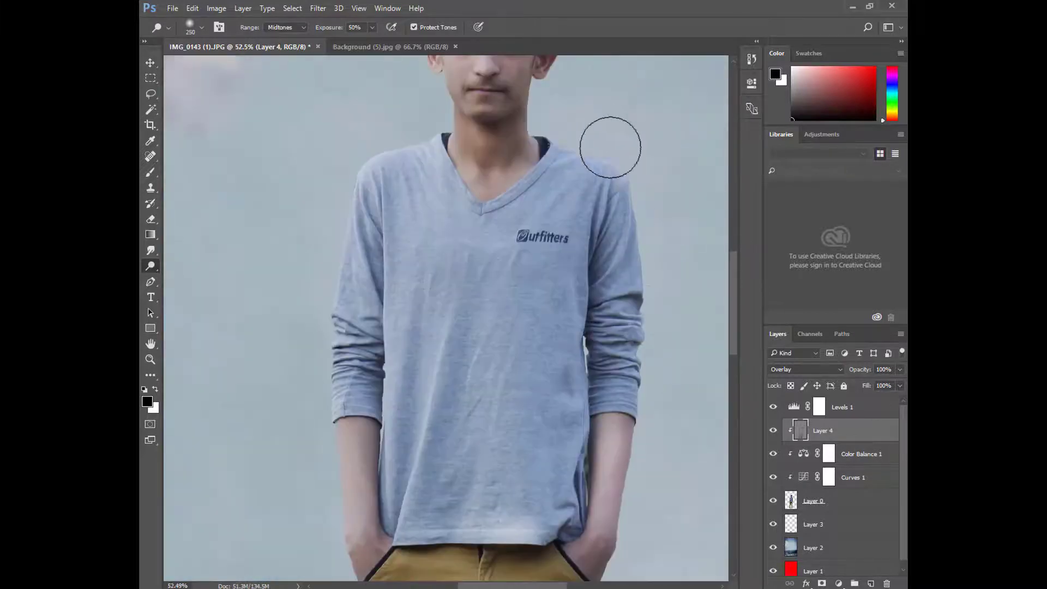
pyautogui.scroll(-3, 610, 147)
# Stamp all visible layers into a new merged Layer 5 on top.
pyautogui.click(873, 500)
pyautogui.click(883, 402)
pyautogui.hotkey('ctrl', 'alt', 'shift', 'e')
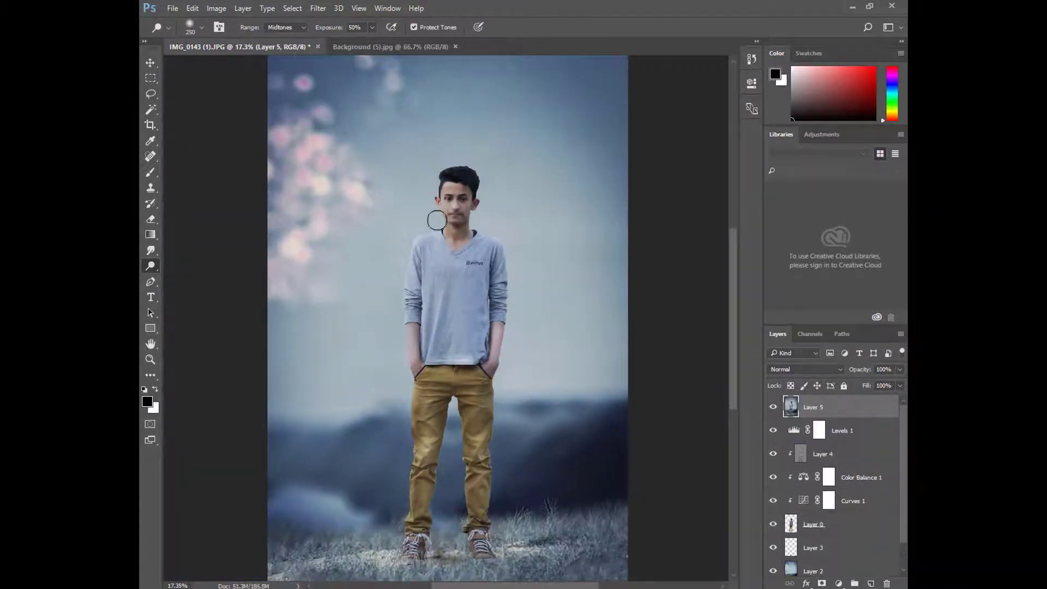
# Outline the neck with the Polygonal Lasso and copy it to a new layer.
pyautogui.scroll(3, 444, 222)
pyautogui.scroll(3, 519, 182)
pyautogui.scroll(2, 428, 187)
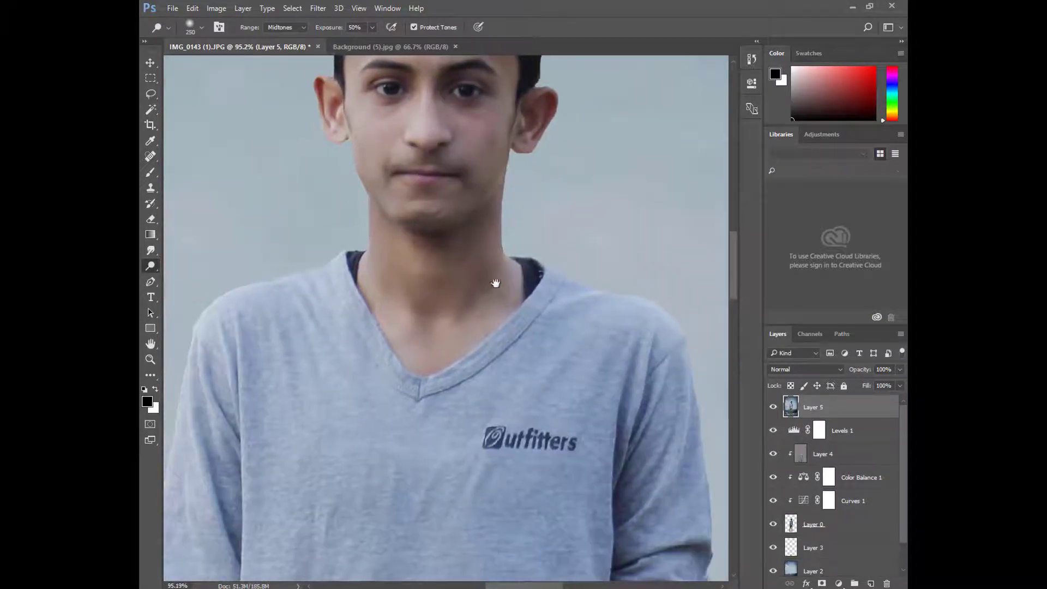
pyautogui.scroll(4, 507, 284)
pyautogui.scroll(1, 520, 334)
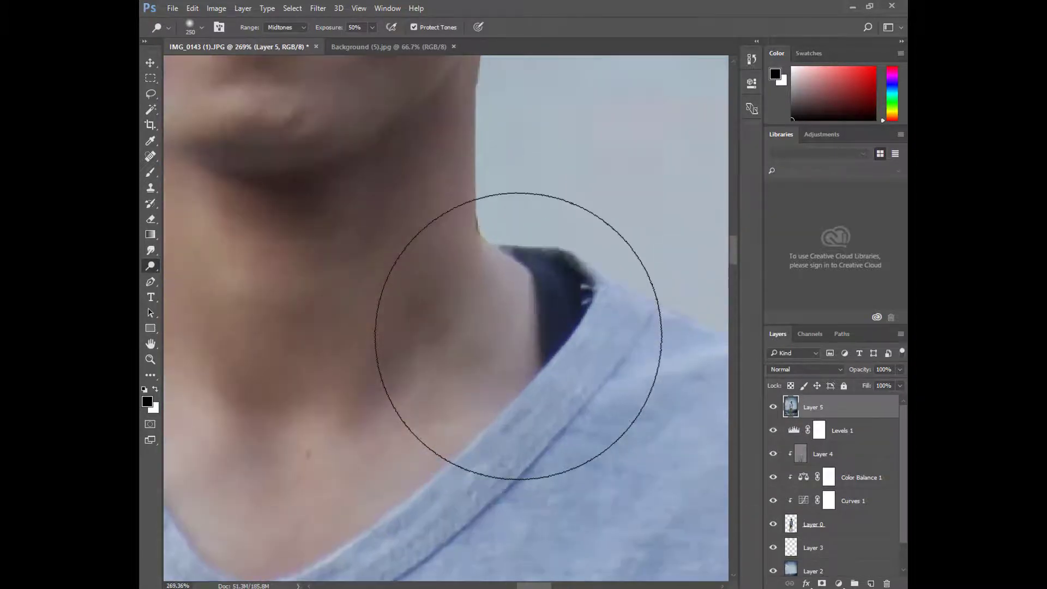
pyautogui.rightClick(150, 94)
pyautogui.click(202, 105)
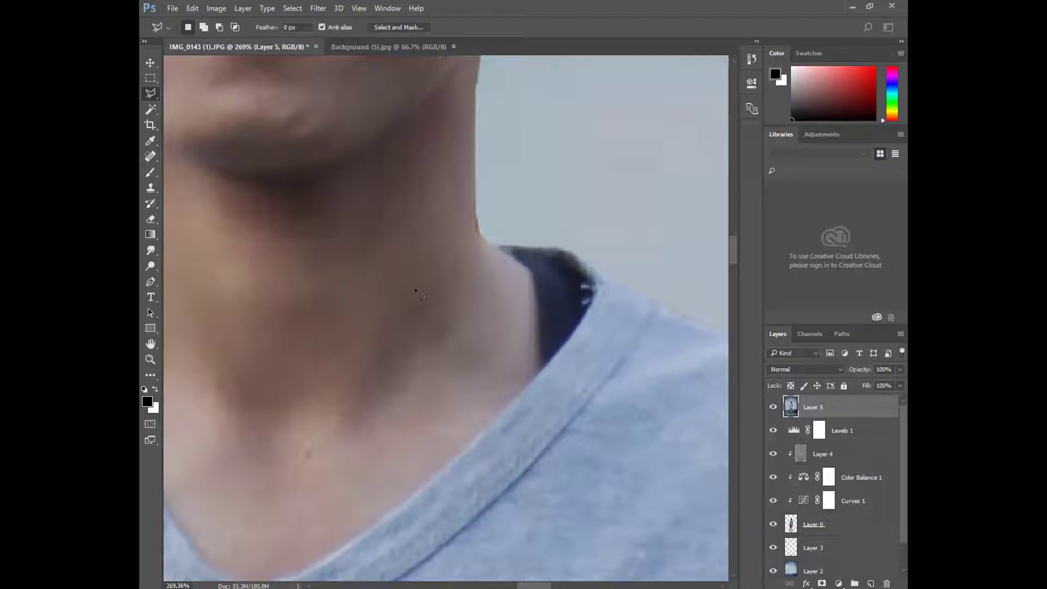
pyautogui.click(416, 288)
pyautogui.click(477, 261)
pyautogui.click(503, 251)
pyautogui.click(548, 253)
pyautogui.click(594, 289)
pyautogui.click(539, 385)
pyautogui.click(409, 451)
pyautogui.click(360, 381)
pyautogui.click(416, 288)
pyautogui.hotkey('ctrl', 'j')
# Select the dark inner collar and fill it with Content-Aware fill.
pyautogui.scroll(1, 570, 303)
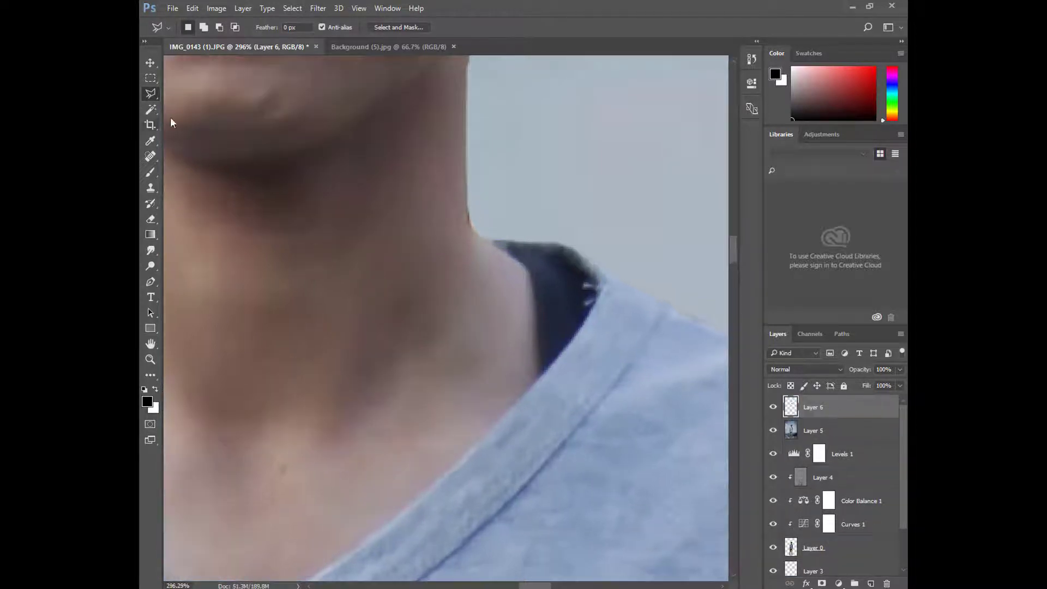
pyautogui.click(498, 250)
pyautogui.click(529, 269)
pyautogui.click(541, 373)
pyautogui.click(599, 293)
pyautogui.click(593, 270)
pyautogui.click(478, 245)
pyautogui.click(173, 8)
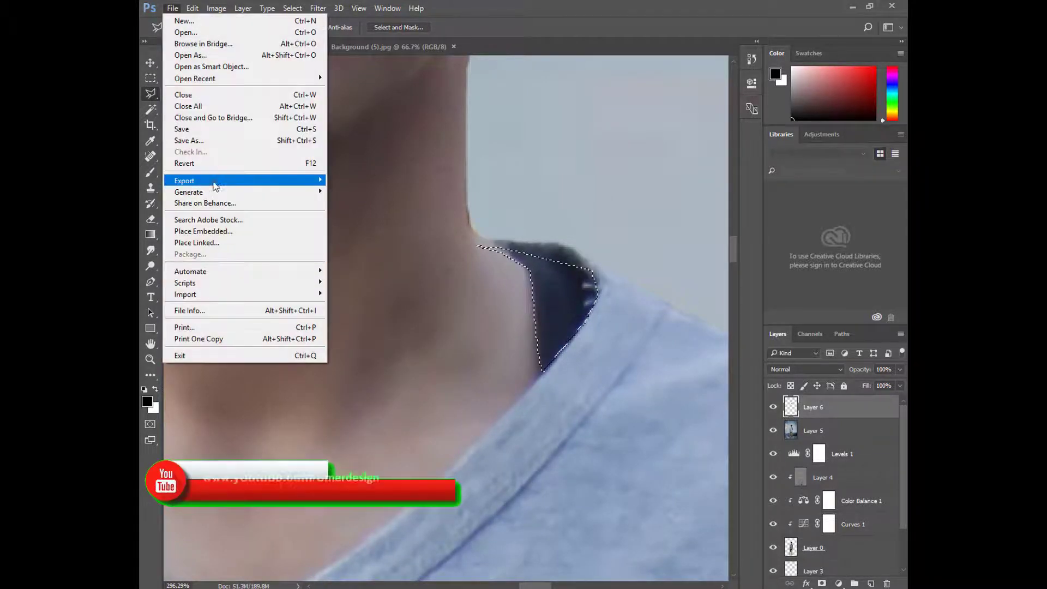
pyautogui.click(272, 231)
pyautogui.click(532, 173)
pyautogui.click(547, 220)
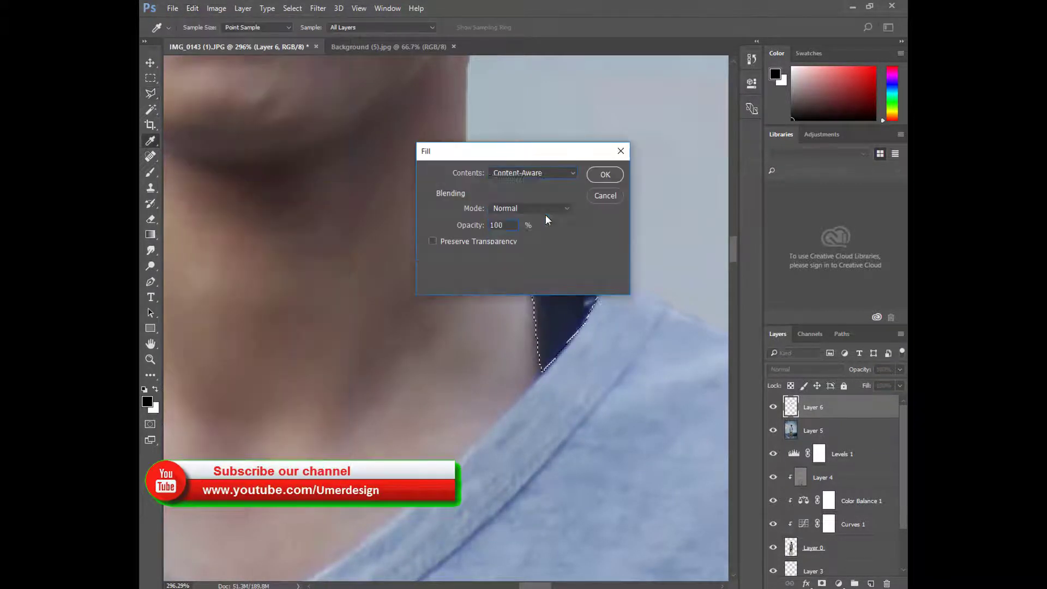
pyautogui.click(605, 175)
# Deselect and merge the neck patch down into Layer 6.
pyautogui.hotkey('ctrl', 'd')
pyautogui.scroll(2, 550, 304)
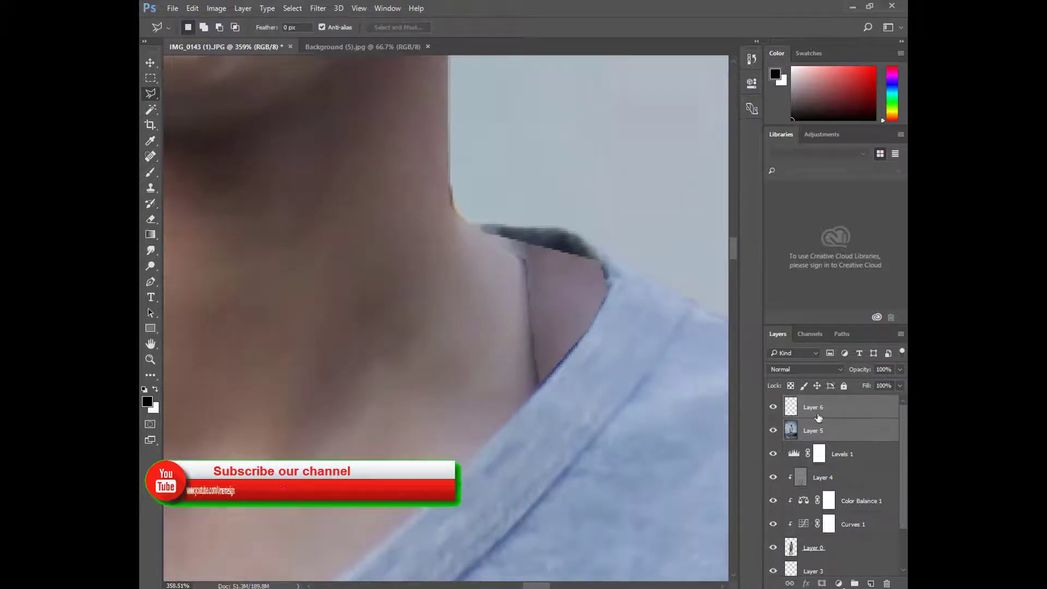
pyautogui.hotkey('ctrl', 'e')
pyautogui.scroll(1, 477, 287)
# Clone skin over the vertical neck seam with a 25 px Clone Stamp.
pyautogui.press('s')
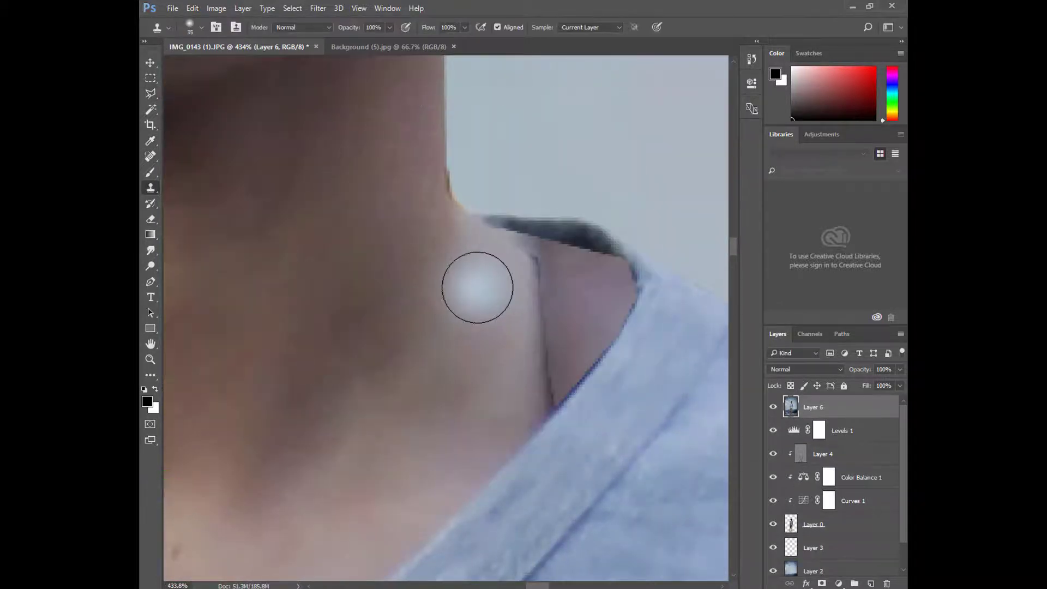
pyautogui.moveTo(477, 287); pyautogui.dragTo(518, 285)
pyautogui.rightClick(539, 327)
pyautogui.write('25')
pyautogui.press('Return')
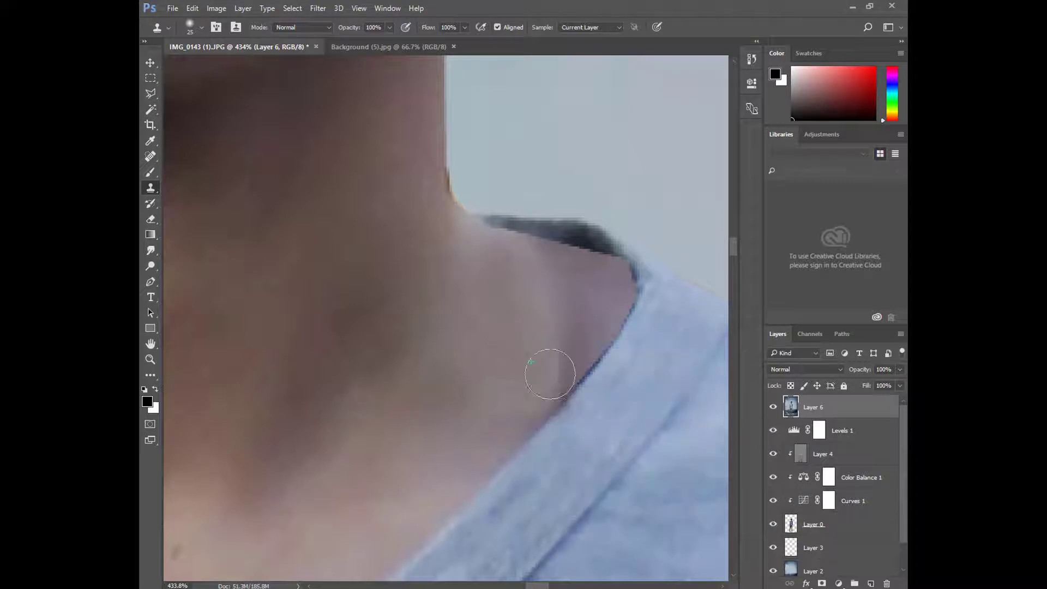
pyautogui.rightClick(657, 273)
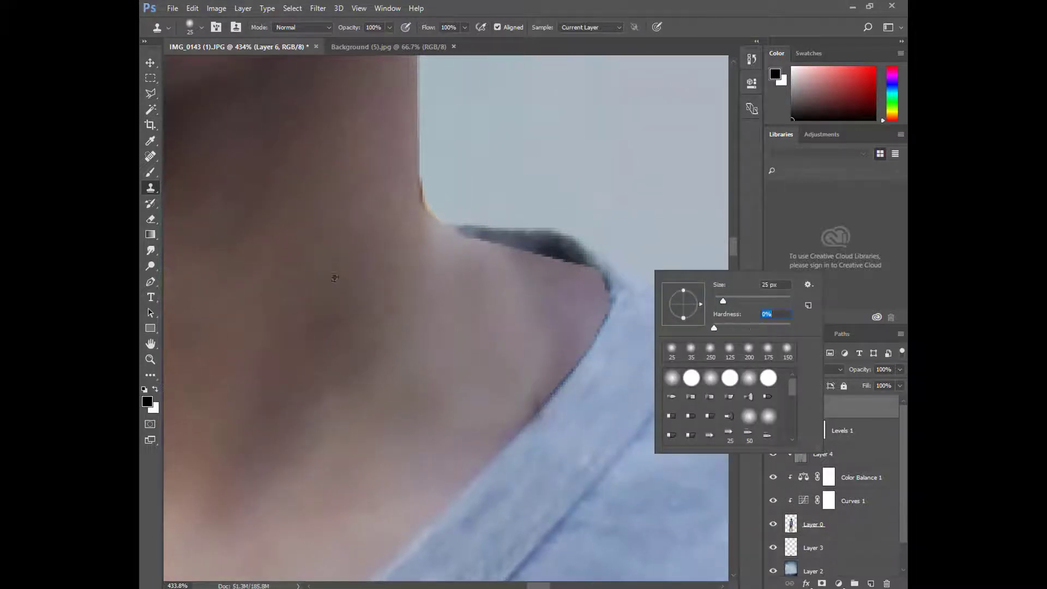
pyautogui.press('Return')
pyautogui.scroll(-4, 477, 414)
pyautogui.scroll(-2, 447, 400)
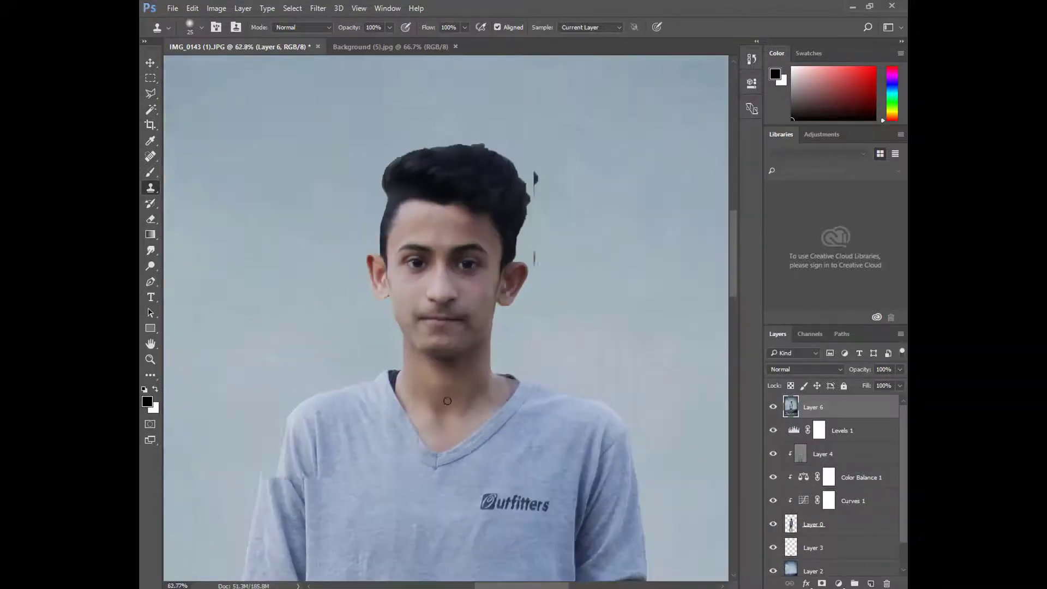
pyautogui.scroll(6, 447, 401)
# At 18 px, sample clean neck skin and clone over the dark collar edge.
pyautogui.rightClick(491, 330)
pyautogui.write('18')
pyautogui.press('Return')
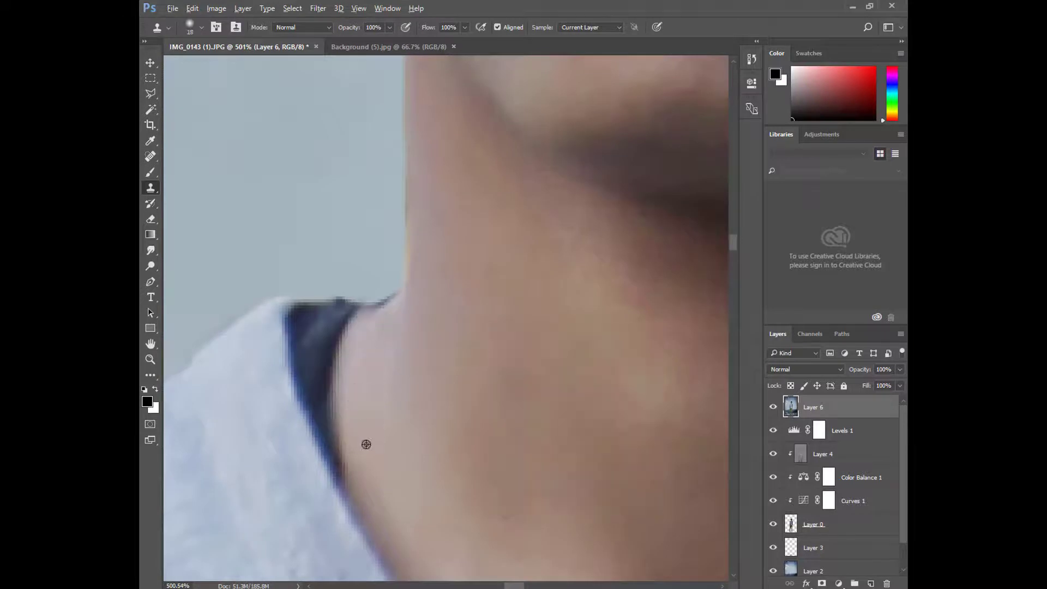
pyautogui.keyDown('alt'); pyautogui.click(366, 445); pyautogui.keyUp('alt')
pyautogui.moveTo(389, 349)
pyautogui.mouseDown()
pyautogui.moveTo(321, 410)
pyautogui.moveTo(350, 465)
pyautogui.mouseUp()
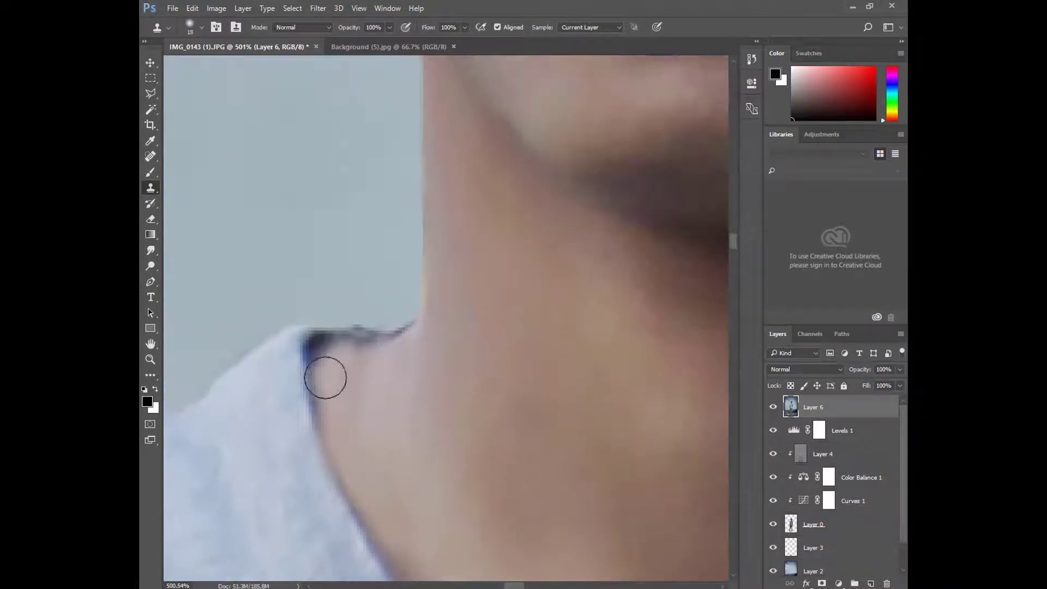
pyautogui.moveTo(325, 378); pyautogui.dragTo(423, 374)
pyautogui.moveTo(345, 369); pyautogui.dragTo(392, 423)
pyautogui.scroll(-6, 527, 437)
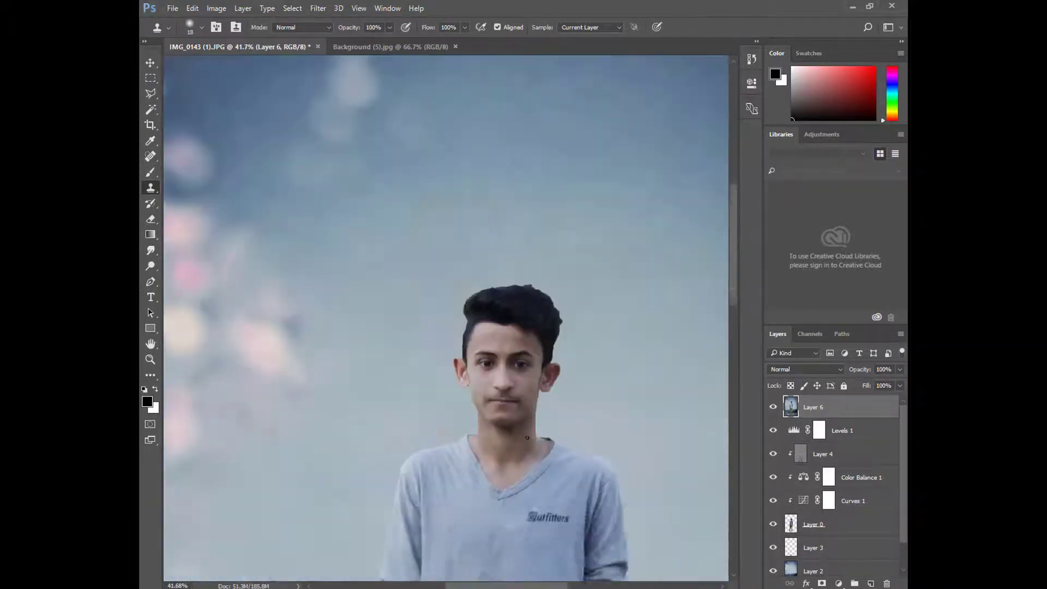
pyautogui.scroll(-2, 526, 437)
pyautogui.scroll(-1, 545, 400)
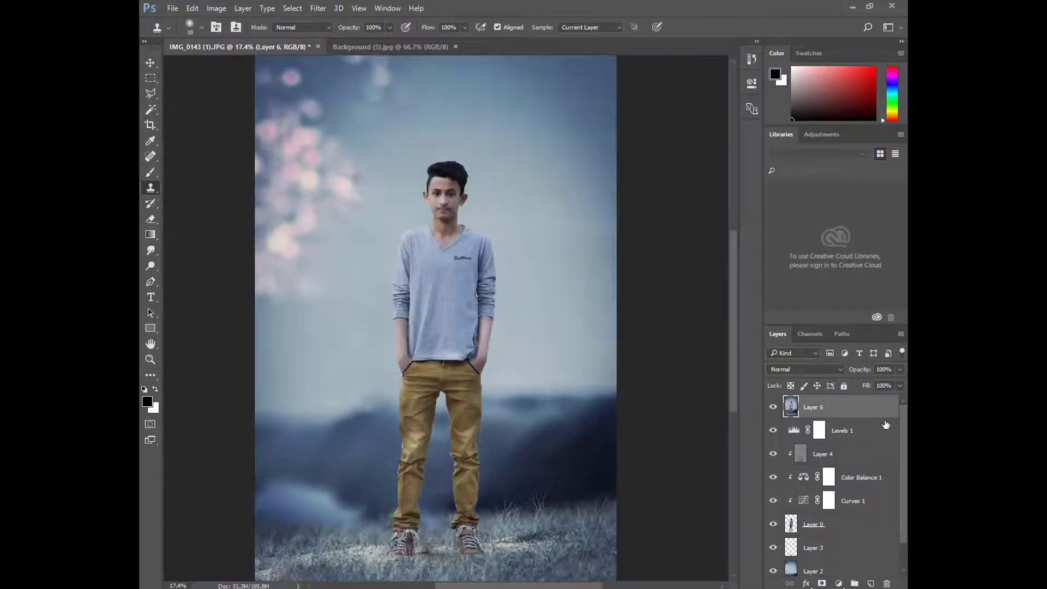
# Add a new layer and set the brush foreground colour to a saturated light orange.
pyautogui.hotkey('ctrl', 'shift', 'alt', 'n')
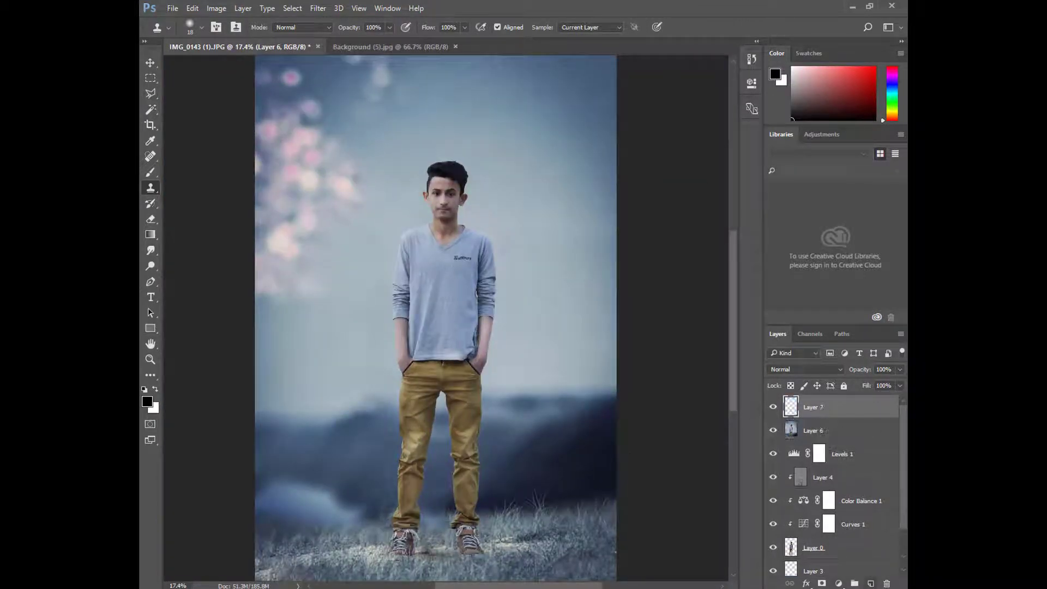
pyautogui.click(151, 172)
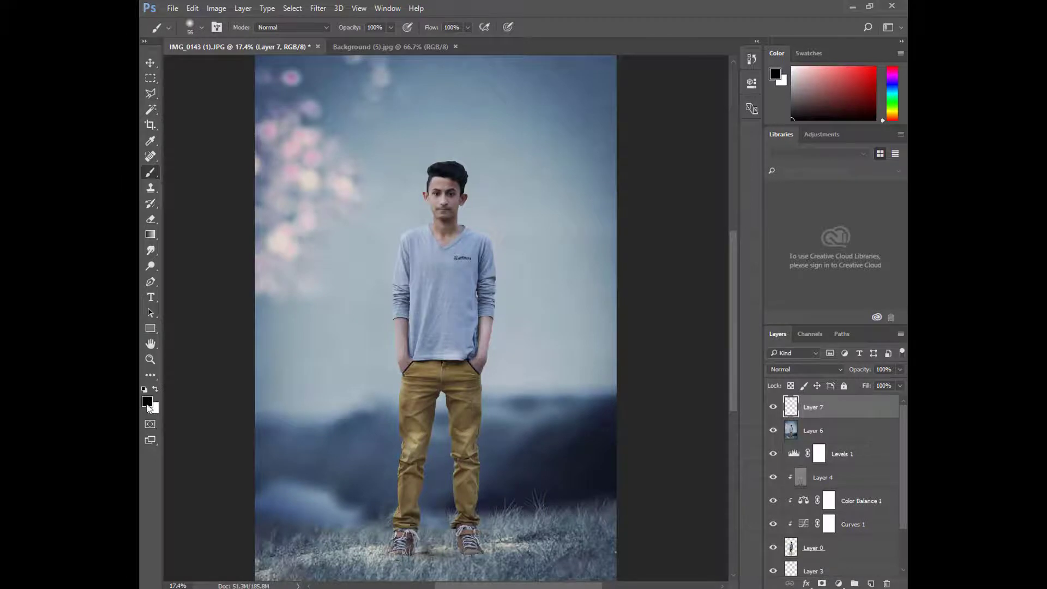
pyautogui.click(148, 403)
pyautogui.click(329, 142)
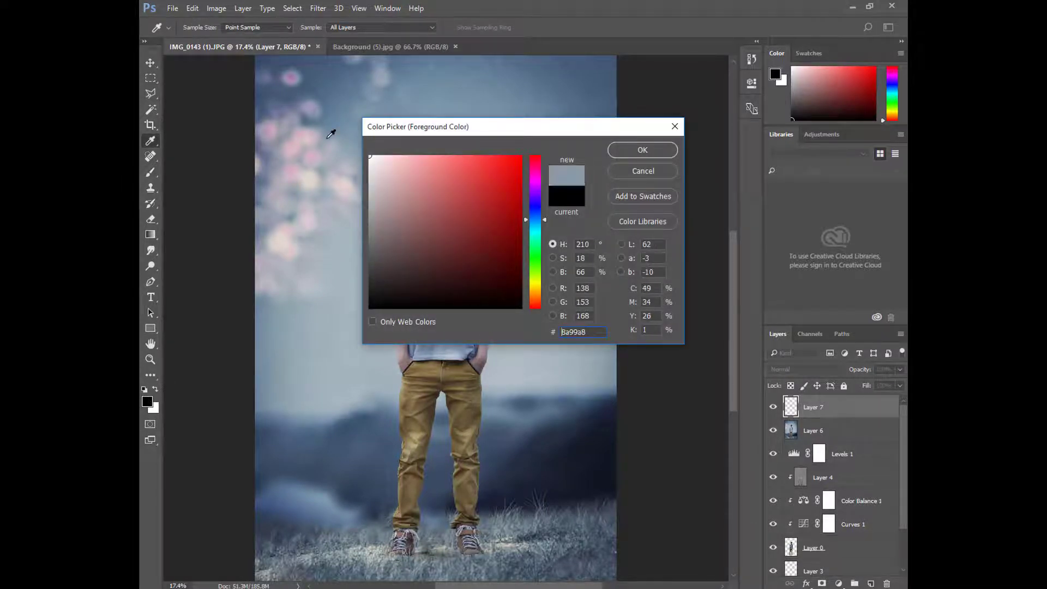
pyautogui.click(616, 149)
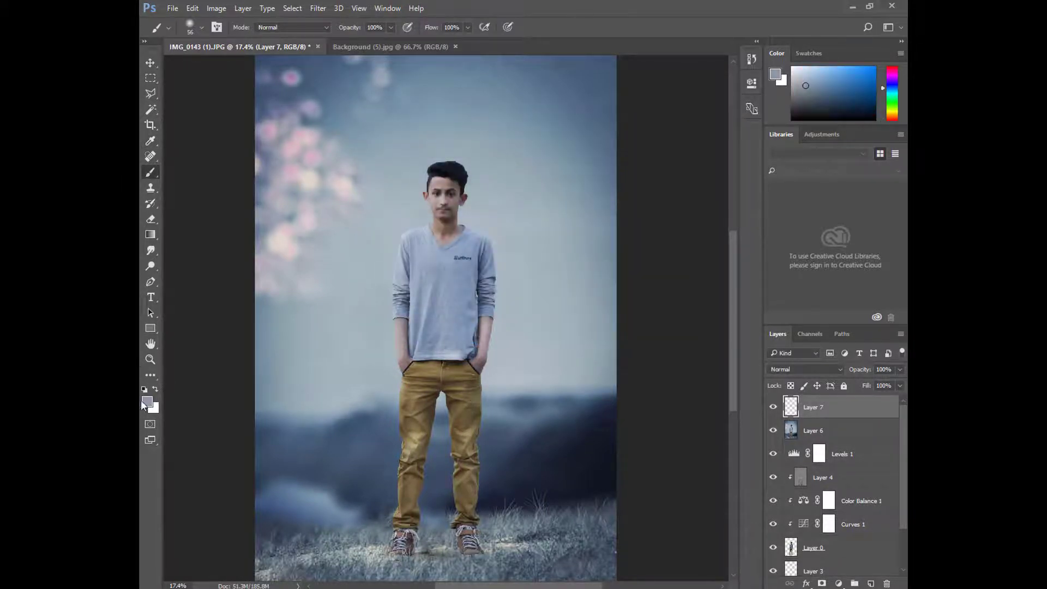
pyautogui.click(145, 403)
pyautogui.moveTo(535, 229); pyautogui.dragTo(534, 302)
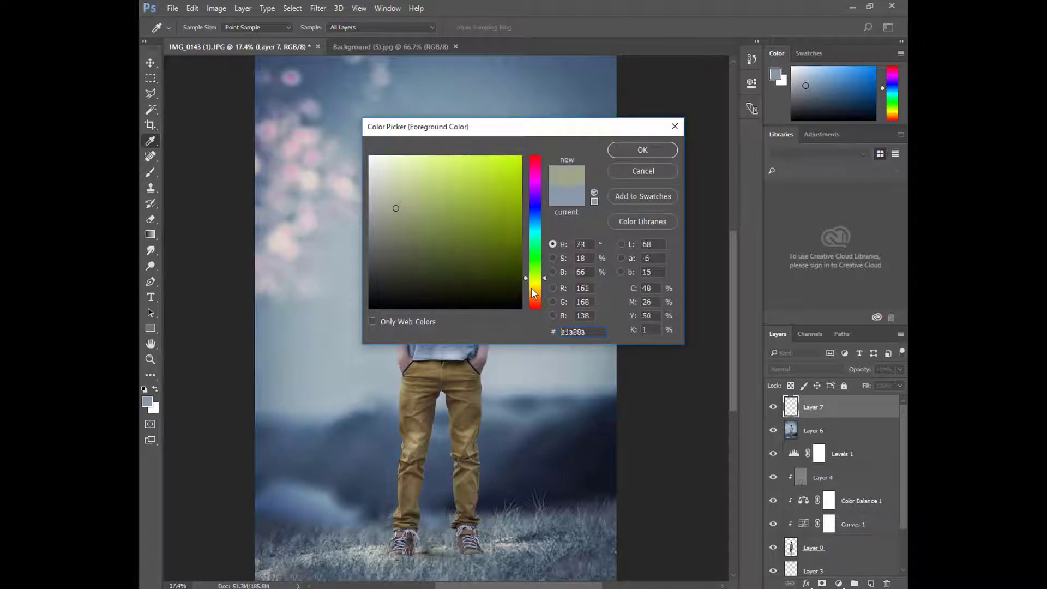
pyautogui.moveTo(444, 170); pyautogui.dragTo(470, 175)
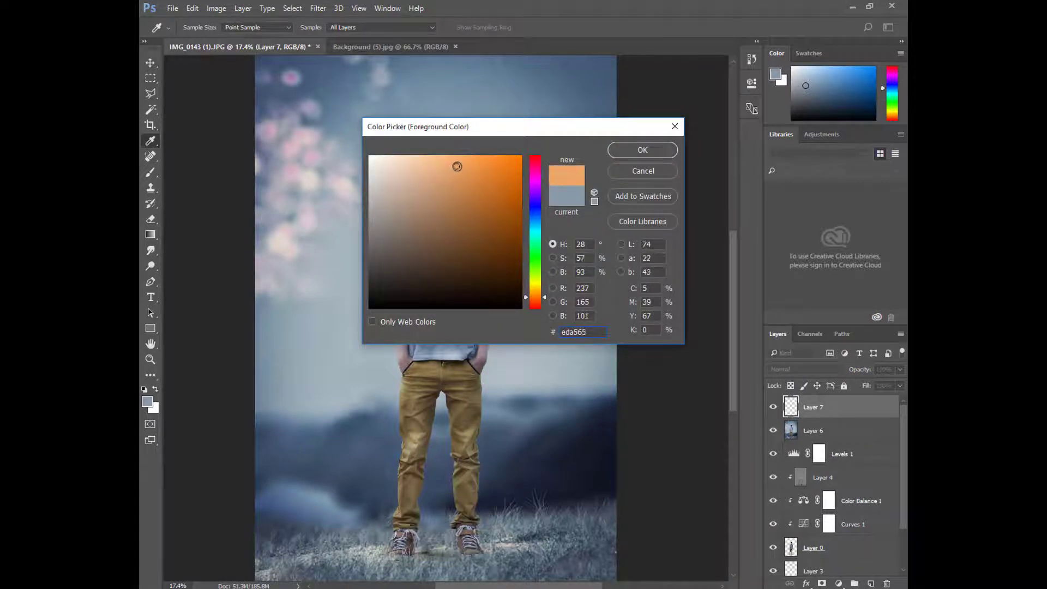
pyautogui.click(641, 151)
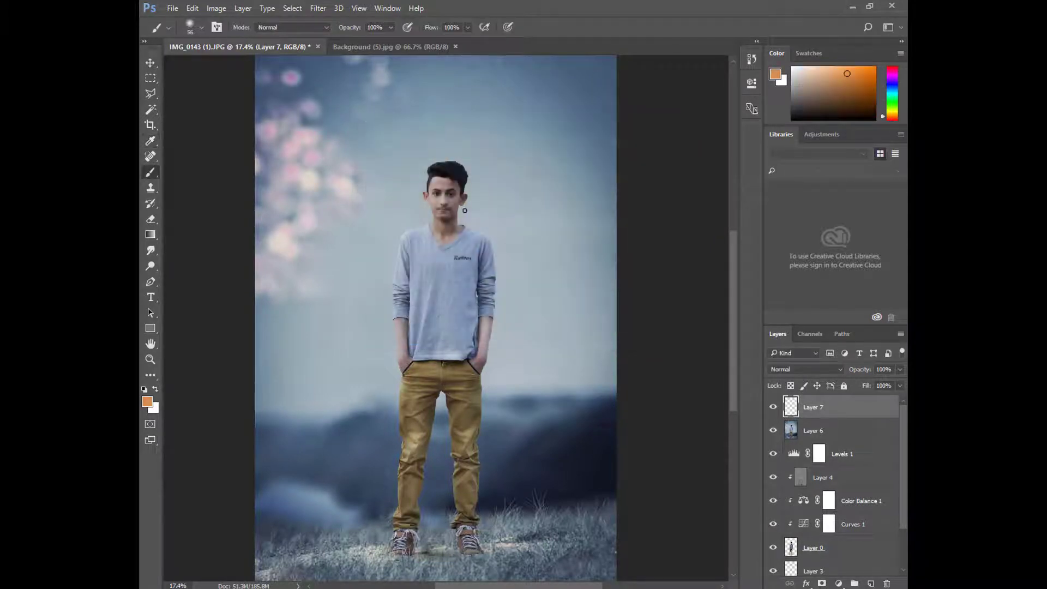
# Paint a 1300 px soft orange glow on the shirt centre, adding Layer 8 below.
pyautogui.press(']')
pyautogui.press(']')
pyautogui.press(']')
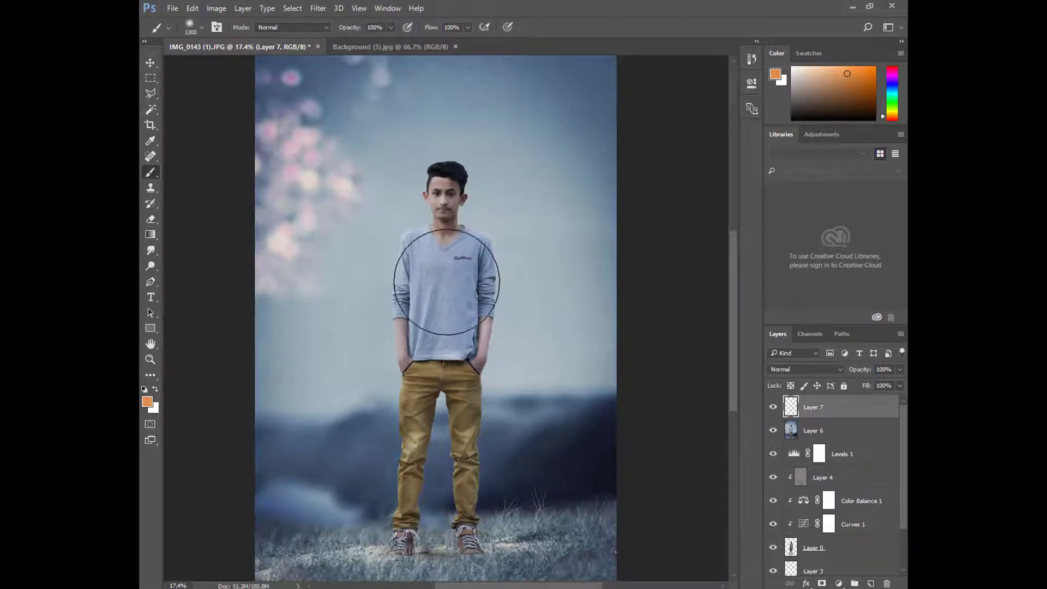
pyautogui.click(450, 302)
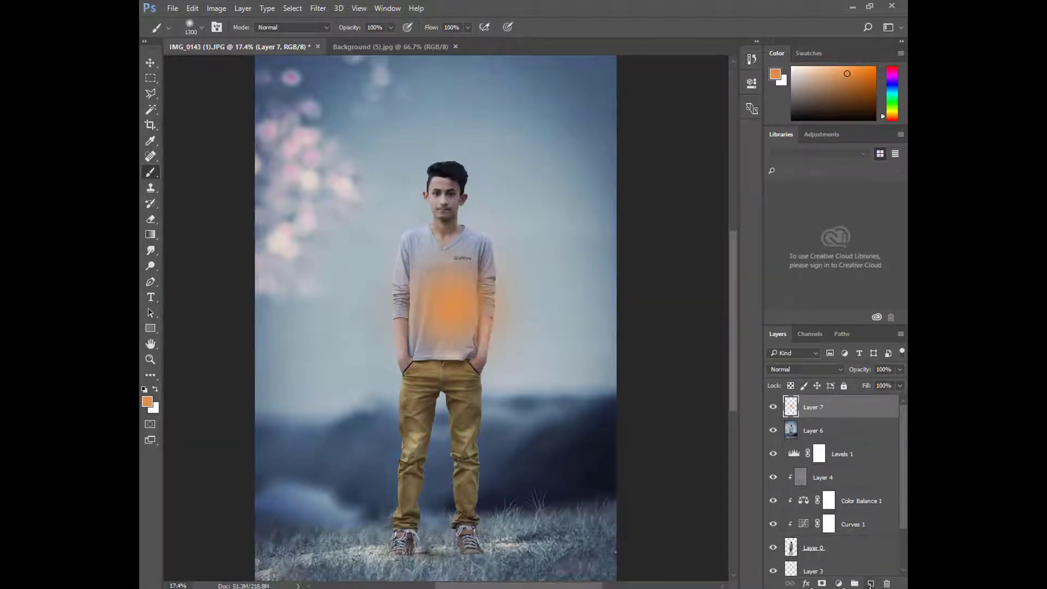
pyautogui.click(870, 583)
pyautogui.moveTo(815, 407); pyautogui.dragTo(823, 437)
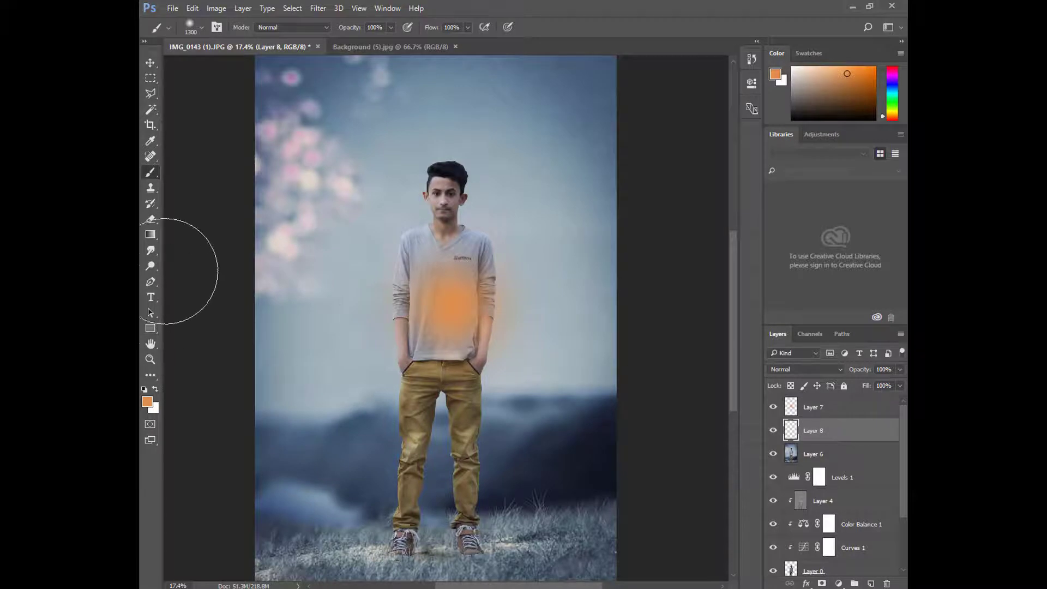
# Paint a soft white glow on the shirt and enlarge it with Free Transform.
pyautogui.click(155, 389)
pyautogui.click(446, 308)
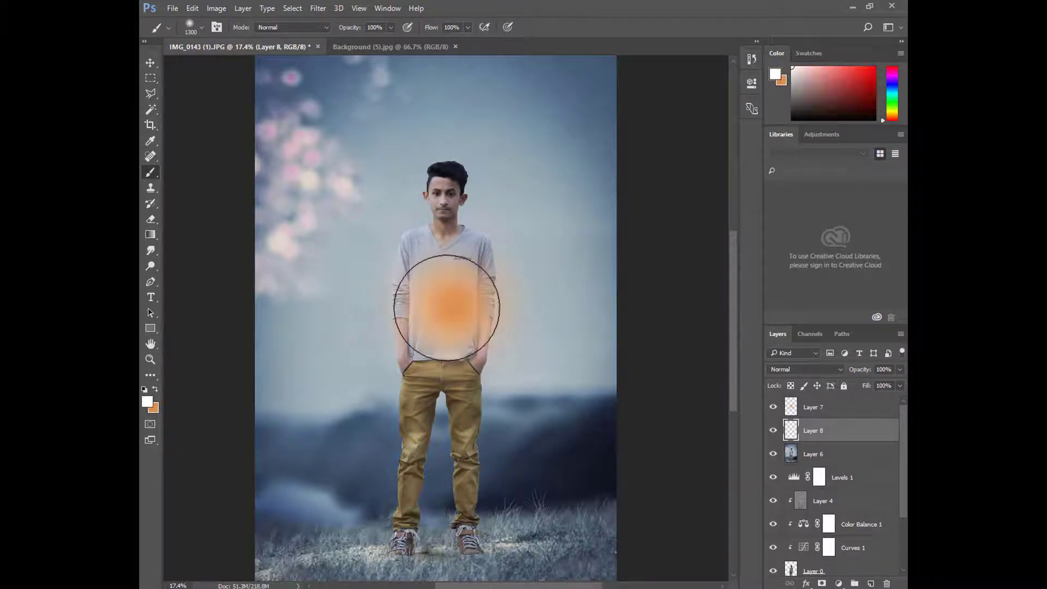
pyautogui.hotkey('ctrl', 't')
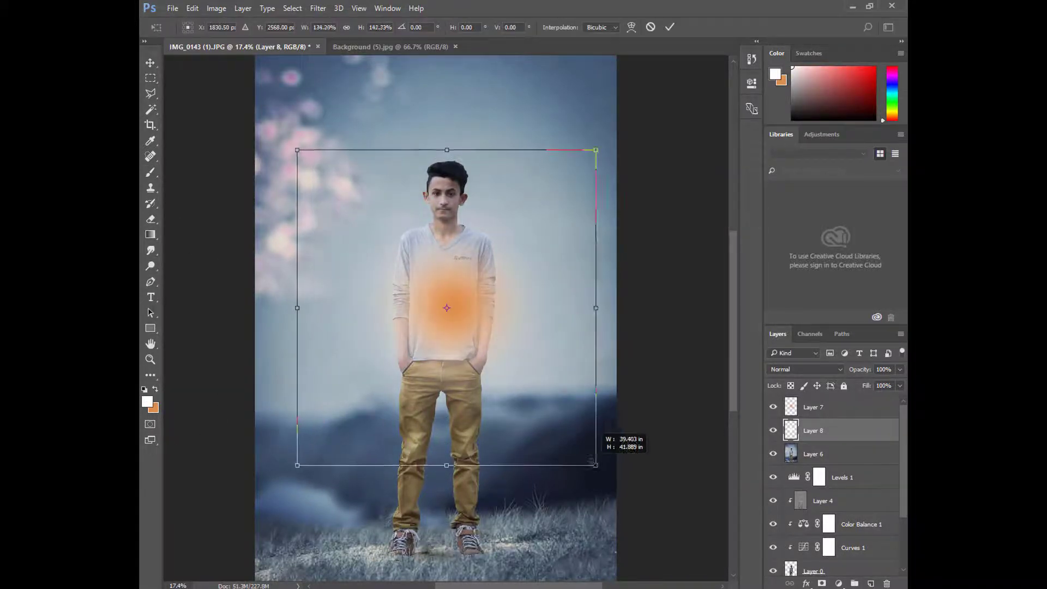
pyautogui.moveTo(566, 445); pyautogui.dragTo(608, 448)
pyautogui.press('Return')
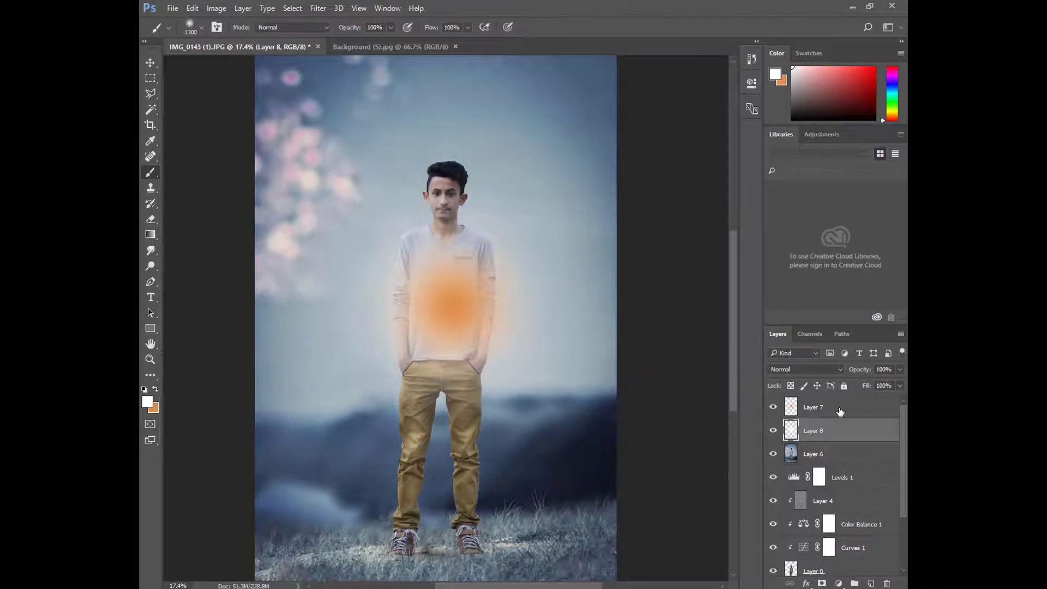
# Shift the glow's hue toward red with Hue/Saturation on Layer 7.
pyautogui.hotkey('ctrl', 'e')
pyautogui.hotkey('ctrl', 'shift', 'alt', 'n')
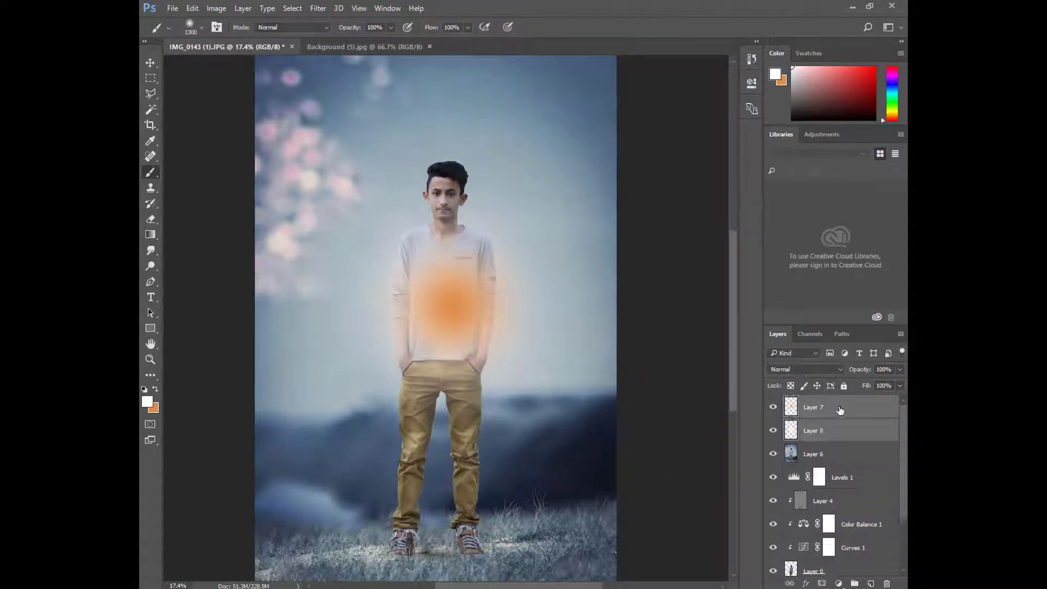
pyautogui.hotkey('ctrl', 'u')
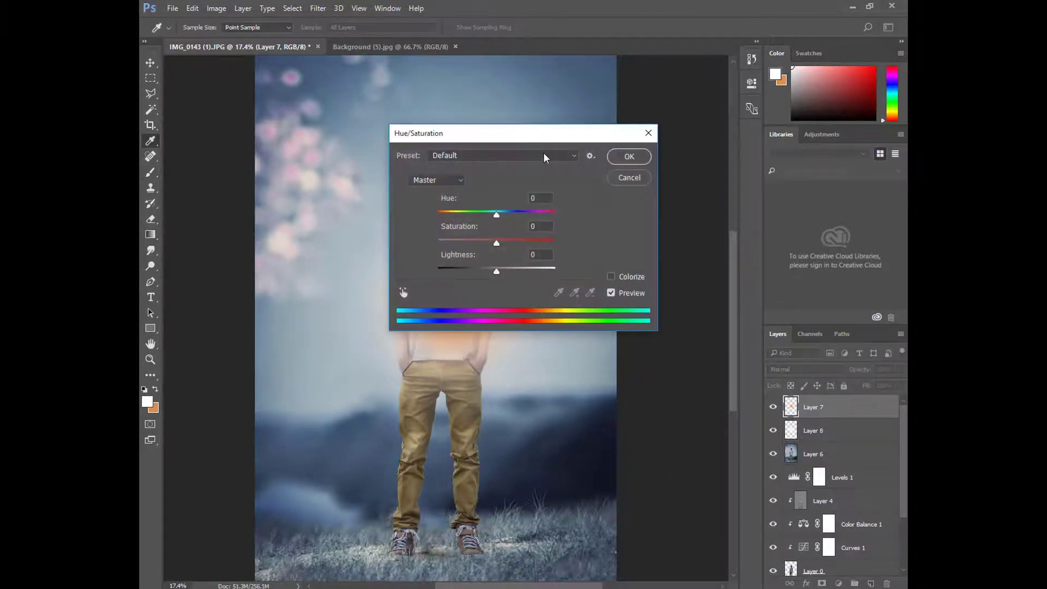
pyautogui.moveTo(548, 134); pyautogui.dragTo(716, 107)
pyautogui.moveTo(661, 187); pyautogui.dragTo(652, 187)
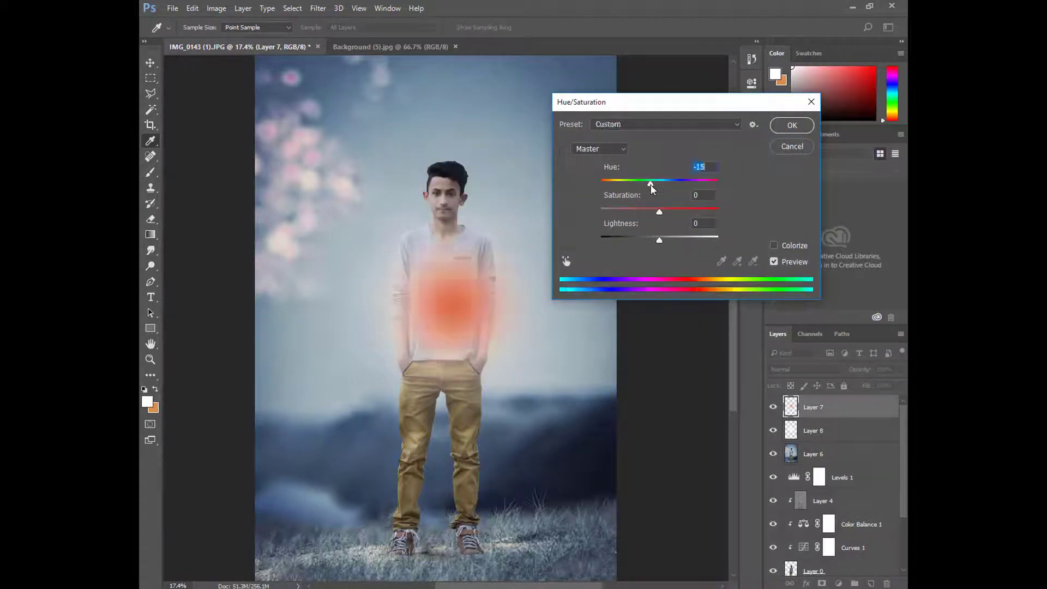
pyautogui.click(791, 125)
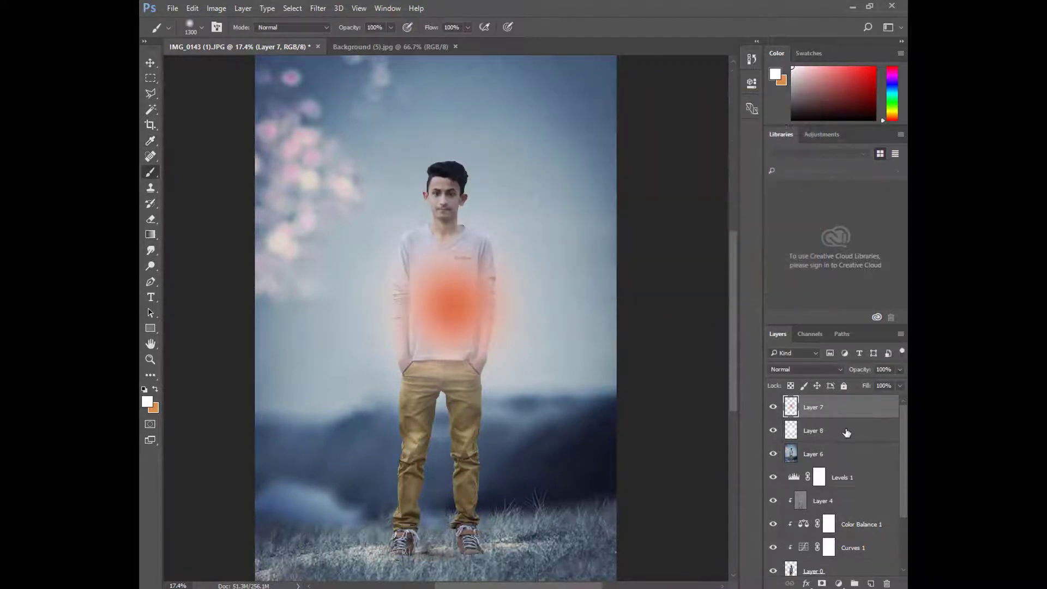
# Merge Layers 7 and 8 and set the glow's blend mode to Screen.
pyautogui.keyDown('ctrl'); pyautogui.click(847, 431); pyautogui.keyUp('ctrl')
pyautogui.rightClick(830, 417)
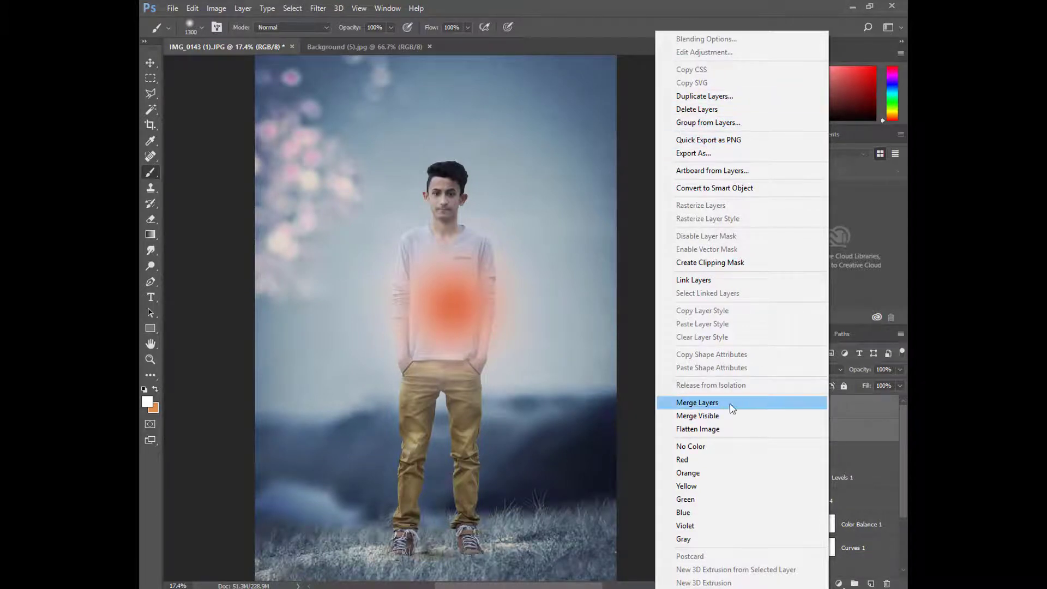
pyautogui.click(709, 402)
pyautogui.click(795, 370)
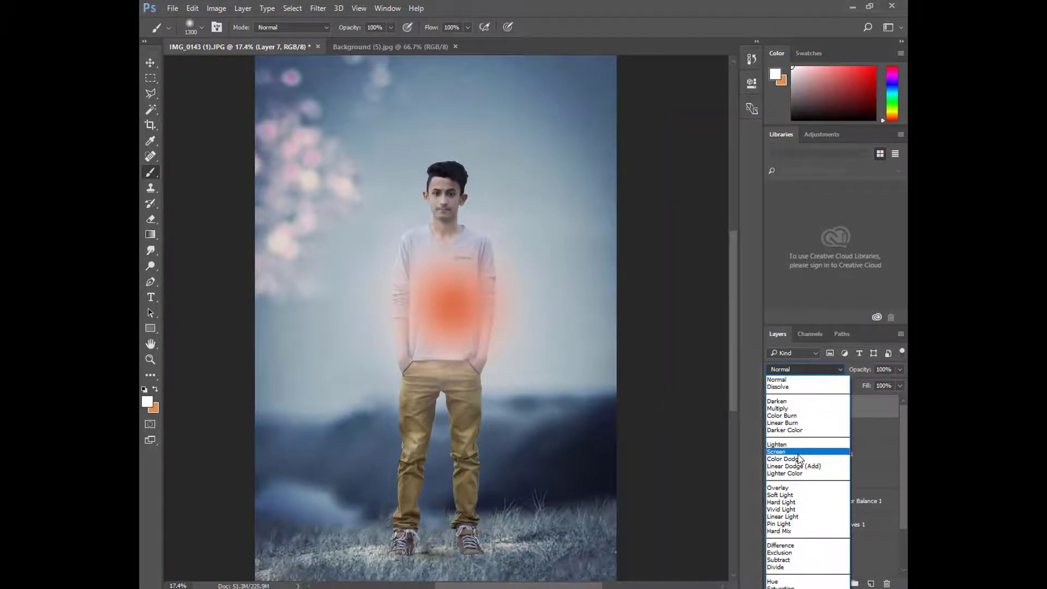
pyautogui.click(791, 450)
pyautogui.click(150, 62)
# Move the pink glow to the left background and lighten it with Hue/Saturation.
pyautogui.moveTo(491, 297); pyautogui.dragTo(341, 291)
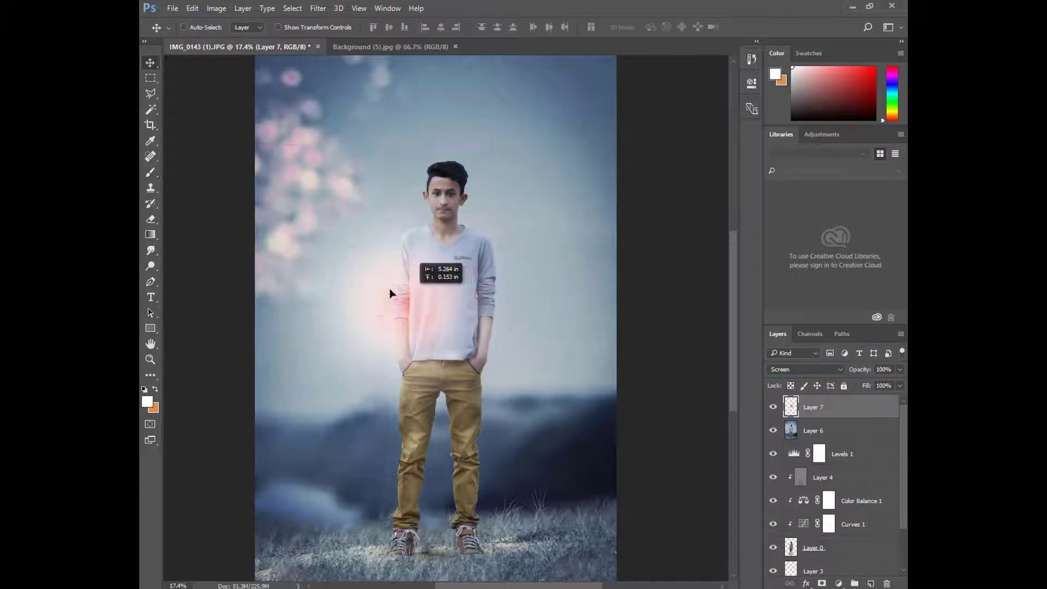
pyautogui.hotkey('ctrl', 'u')
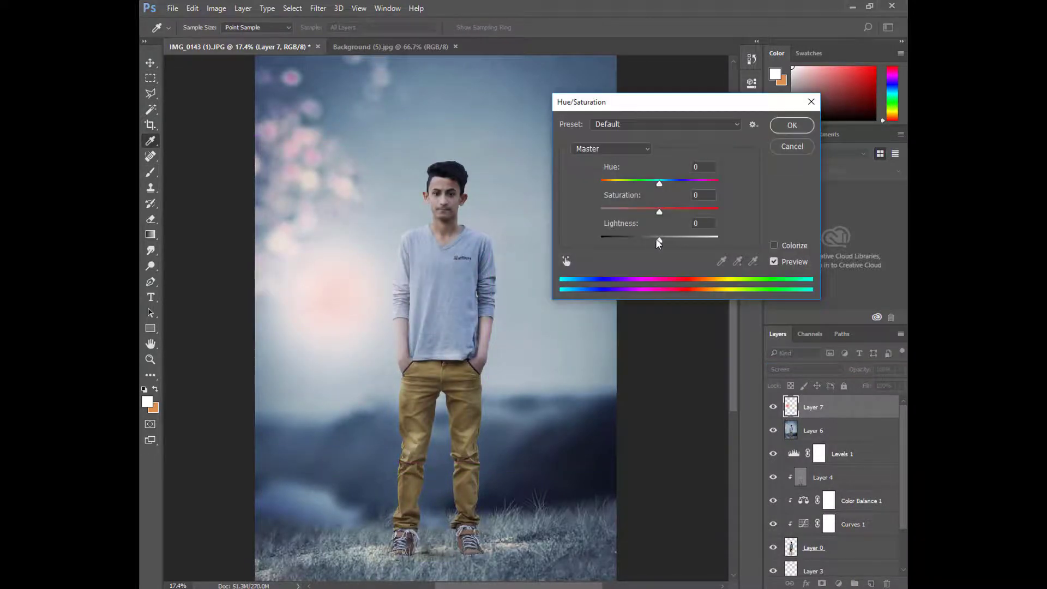
pyautogui.moveTo(661, 243); pyautogui.dragTo(687, 212)
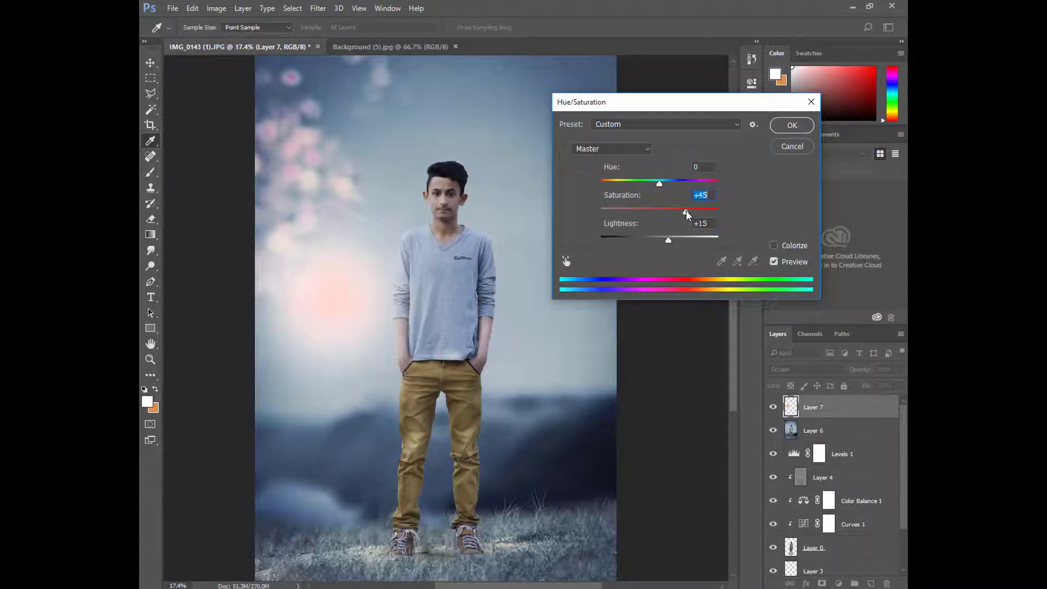
pyautogui.click(798, 134)
# Enlarge, reposition and slightly rotate the glow with Free Transform, then commit.
pyautogui.hotkey('ctrl', 't')
pyautogui.moveTo(365, 341); pyautogui.dragTo(327, 287)
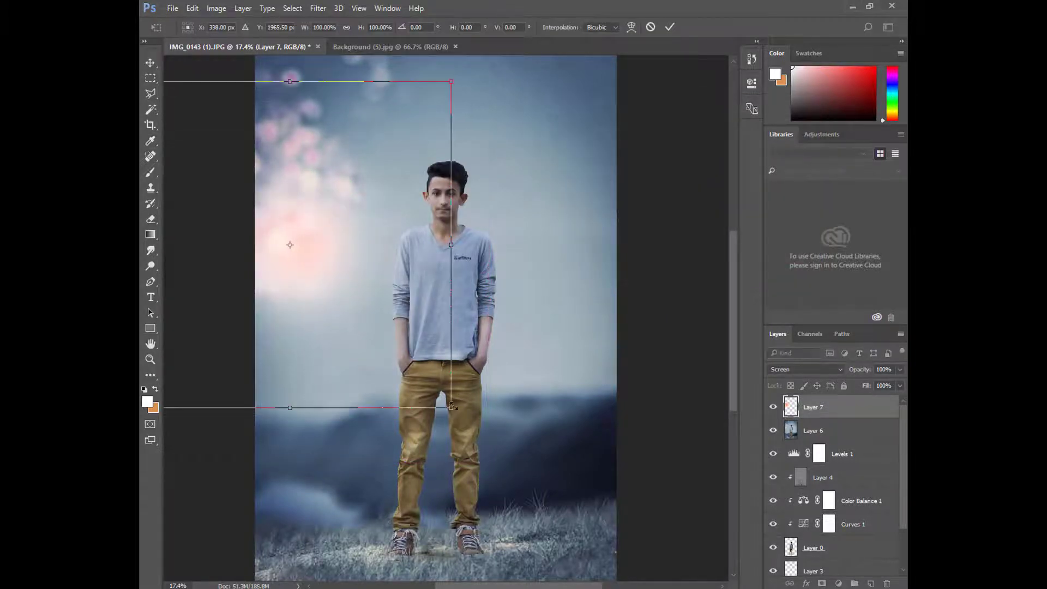
pyautogui.moveTo(452, 408); pyautogui.dragTo(351, 248)
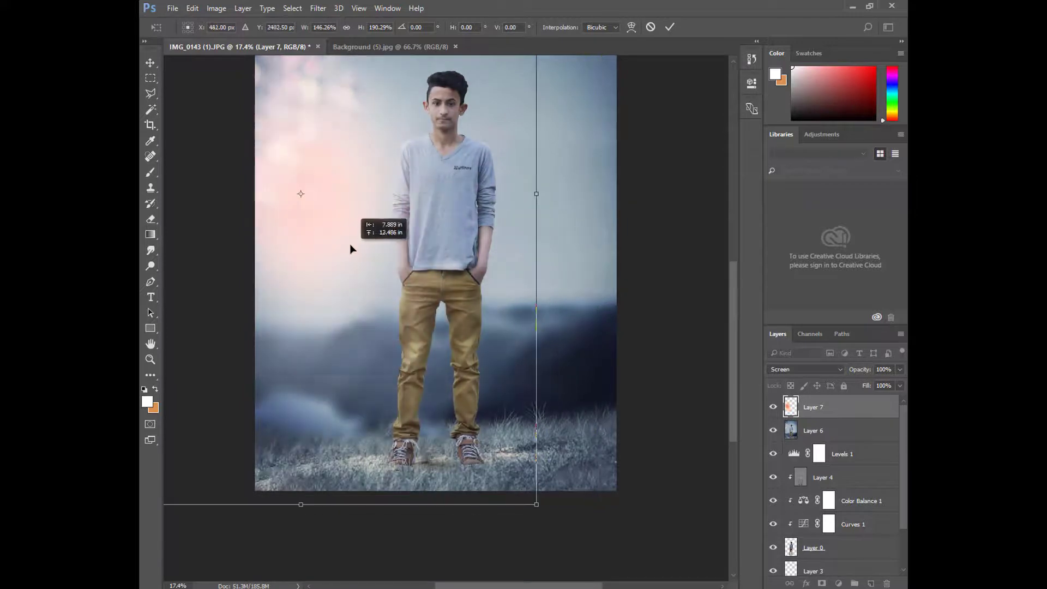
pyautogui.scroll(-2, 349, 243)
pyautogui.scroll(1, 360, 283)
pyautogui.moveTo(368, 315); pyautogui.dragTo(476, 212)
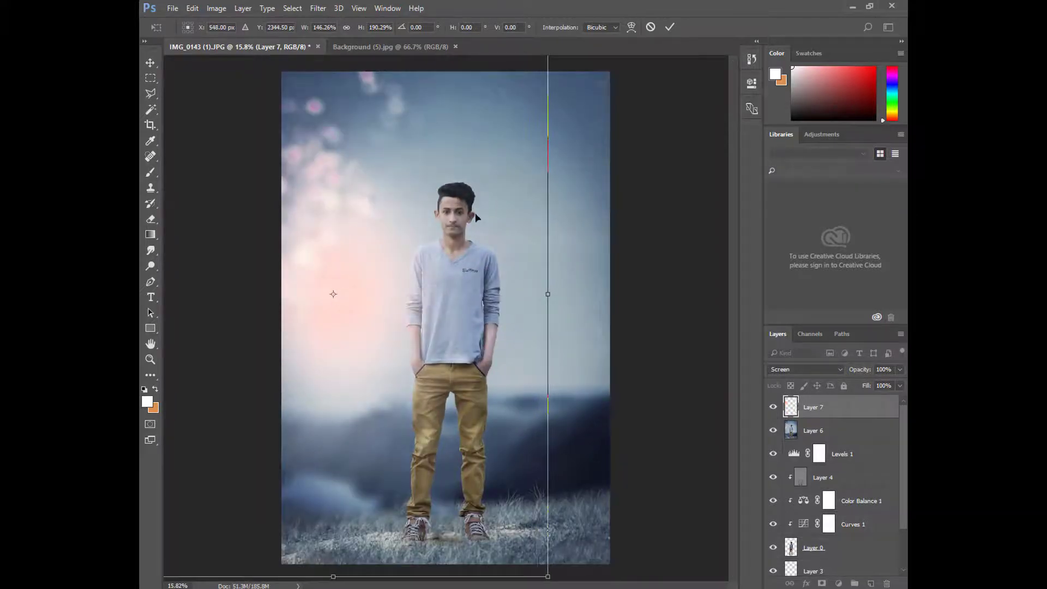
pyautogui.scroll(-1, 490, 215)
pyautogui.moveTo(536, 70)
pyautogui.mouseDown()
pyautogui.moveTo(540, 90)
pyautogui.moveTo(620, 82)
pyautogui.mouseUp()
pyautogui.moveTo(498, 183); pyautogui.dragTo(475, 170)
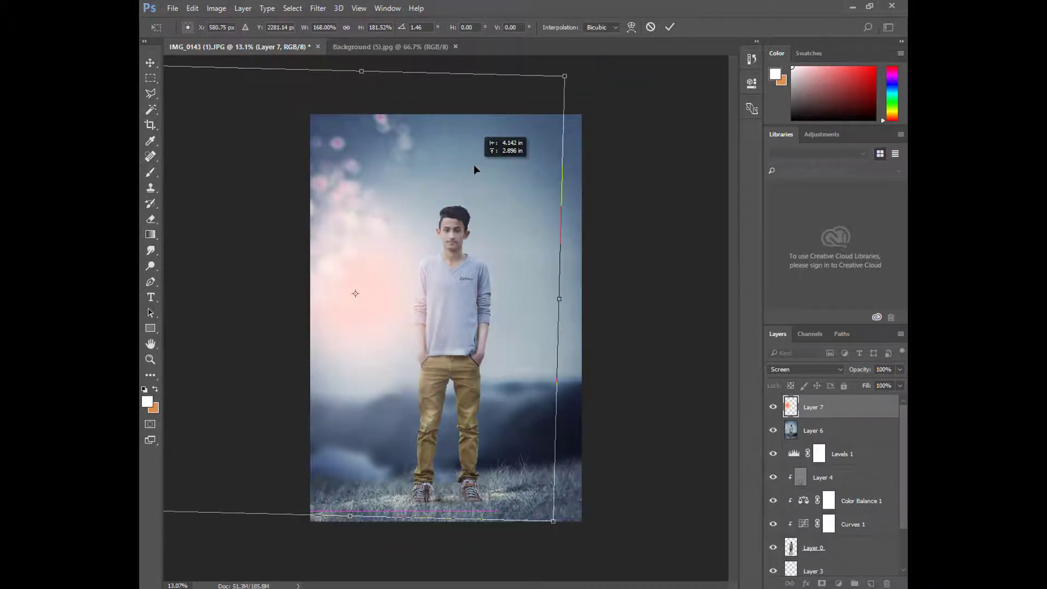
pyautogui.press('Return')
# Set the glow to 50% opacity, nudge it into place, and stamp visible into Layer 8.
pyautogui.scroll(2, 385, 289)
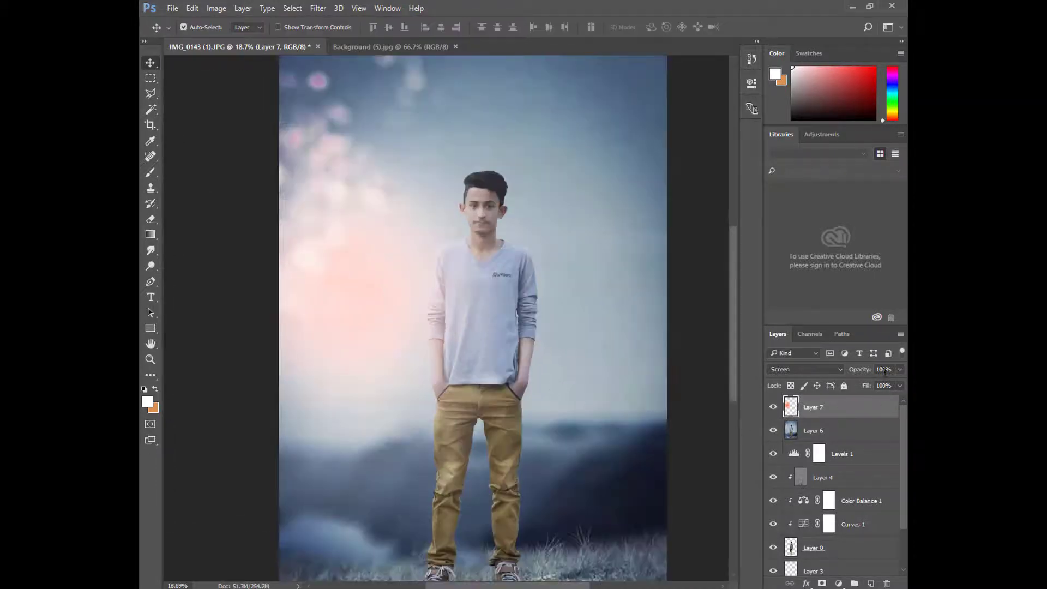
pyautogui.moveTo(869, 384); pyautogui.dragTo(872, 385)
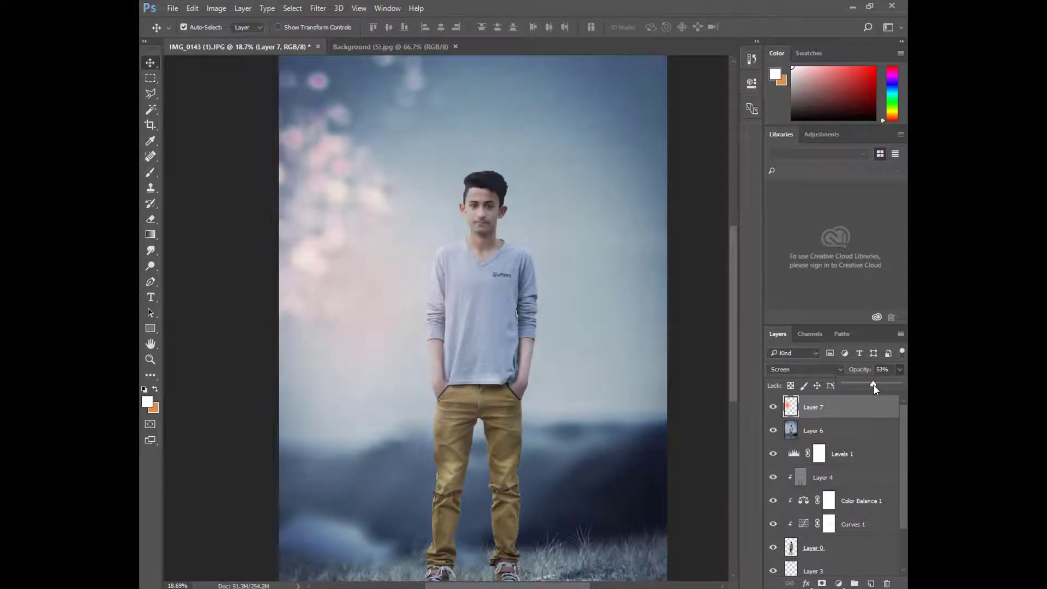
pyautogui.scroll(-1, 555, 352)
pyautogui.moveTo(355, 322); pyautogui.dragTo(347, 326)
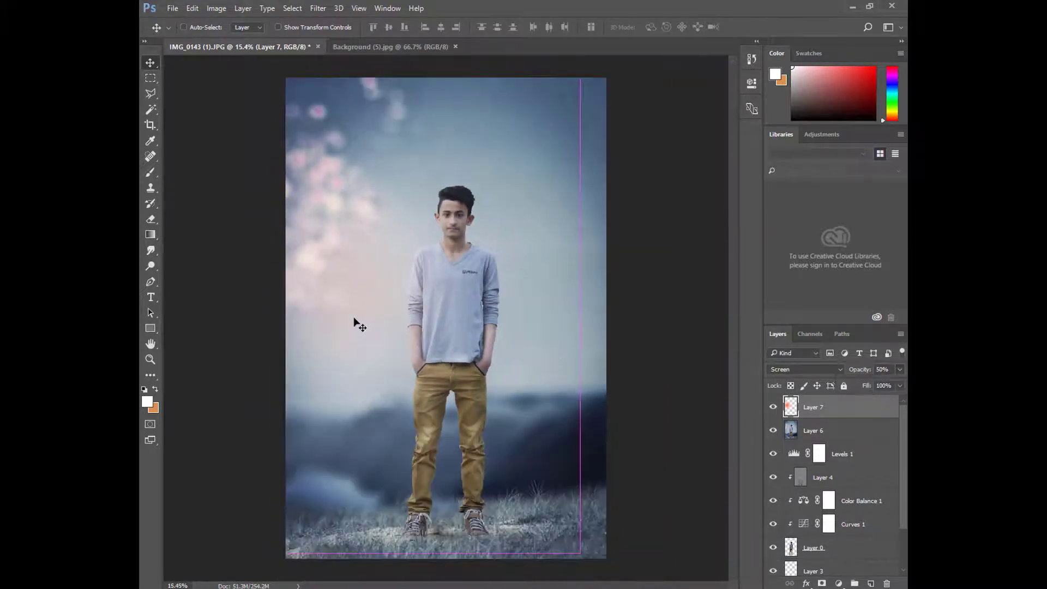
pyautogui.scroll(1, 444, 316)
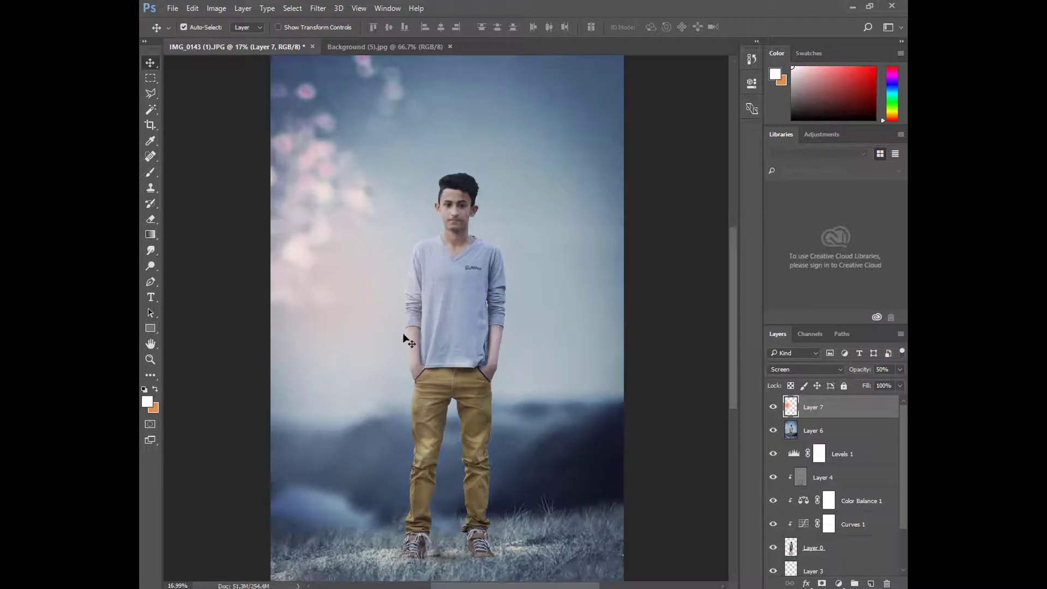
pyautogui.moveTo(341, 322); pyautogui.dragTo(381, 320)
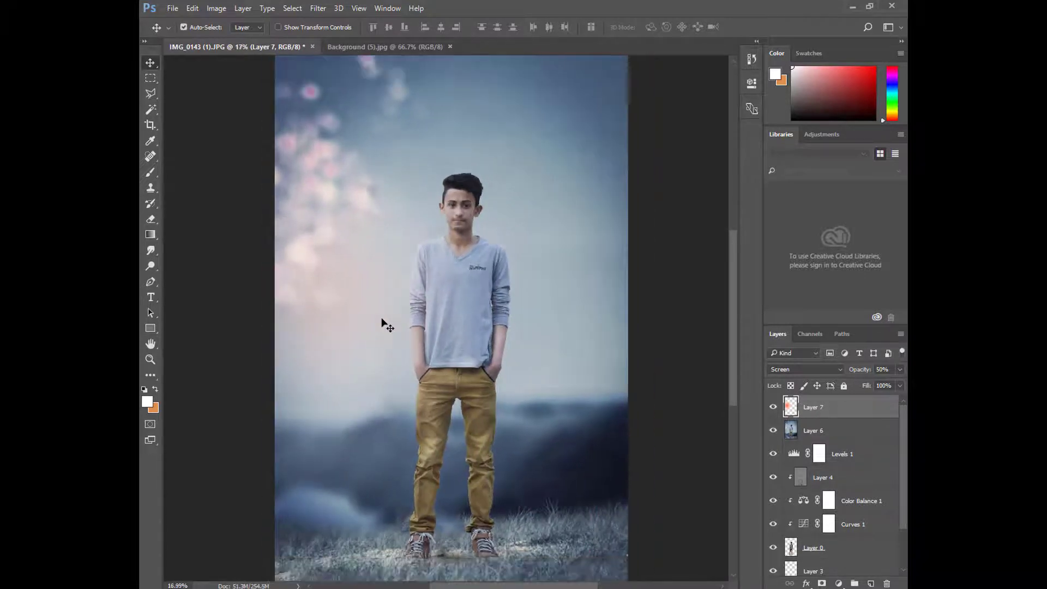
pyautogui.scroll(-1, 384, 319)
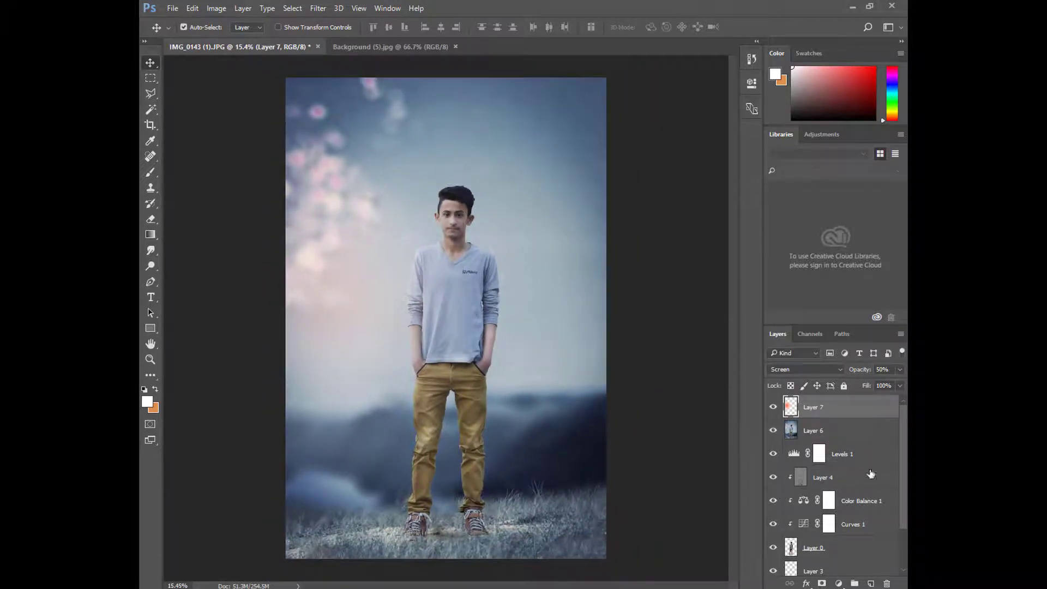
pyautogui.hotkey('ctrl', 'alt', 'shift', 'e')
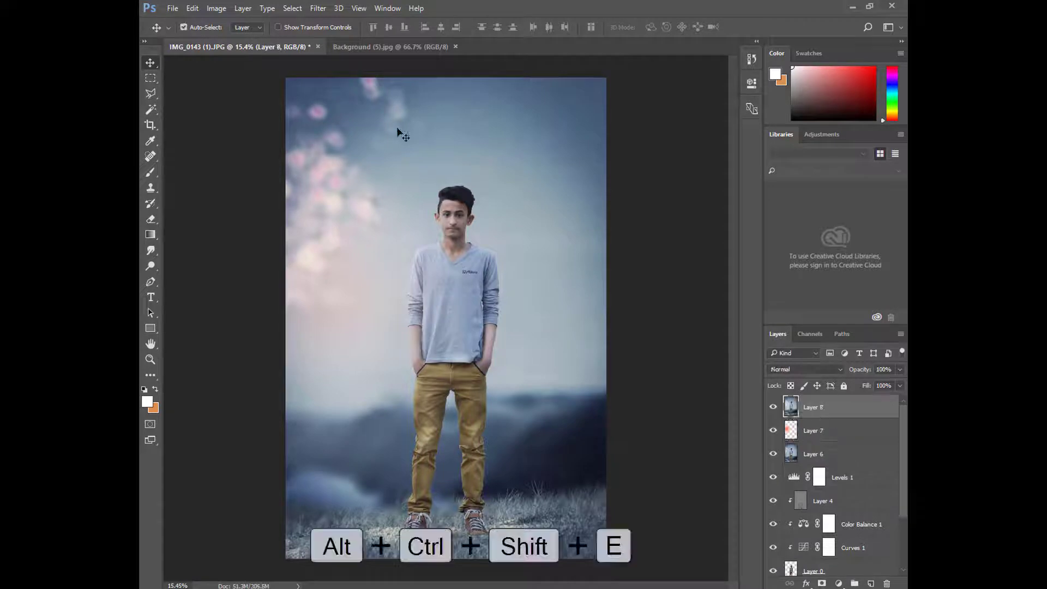
# In the Camera Raw Filter set Clarity +24, Blacks -18, Shadows +64 and Highlights -37.
pyautogui.click(318, 8)
pyautogui.click(385, 78)
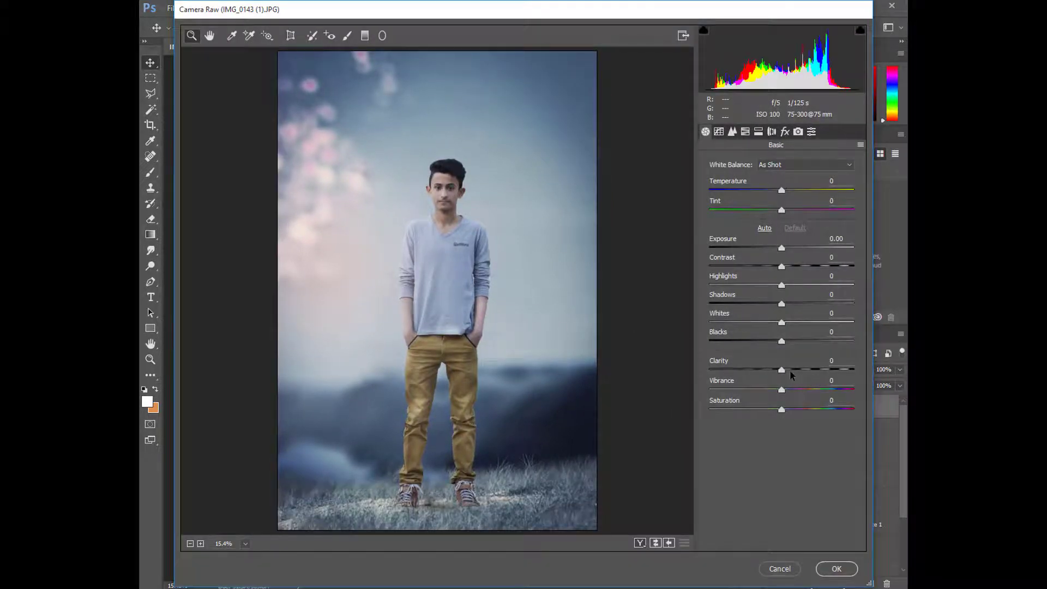
pyautogui.moveTo(790, 370); pyautogui.dragTo(798, 370)
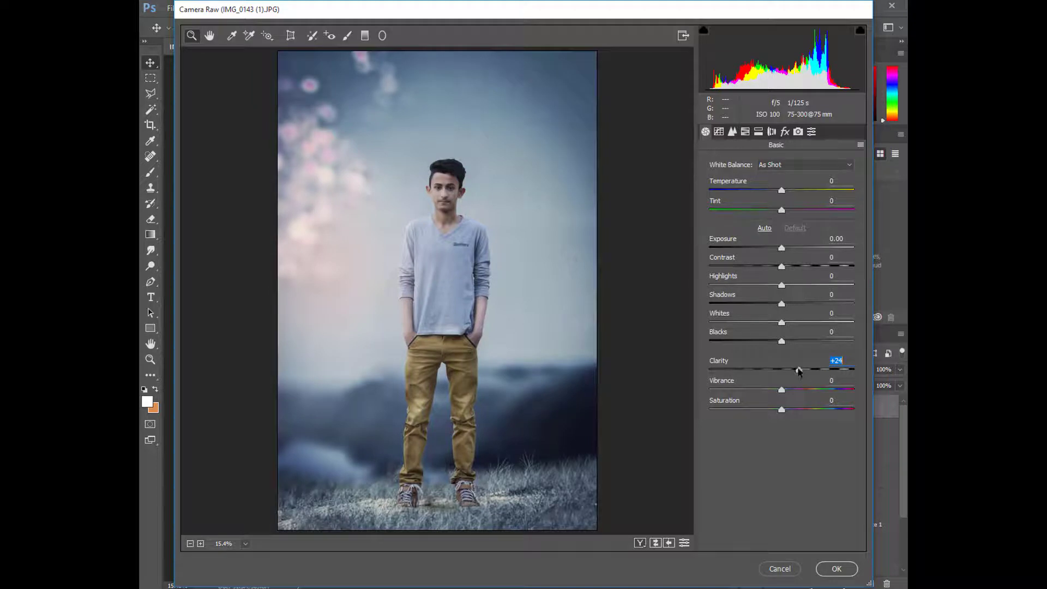
pyautogui.moveTo(782, 341); pyautogui.dragTo(769, 341)
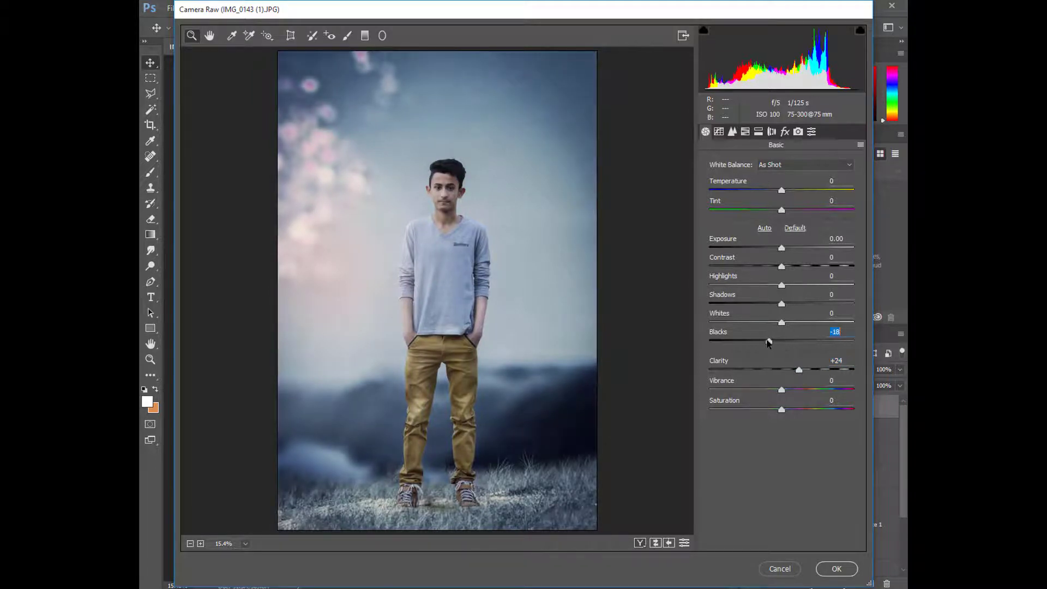
pyautogui.moveTo(785, 304); pyautogui.dragTo(827, 303)
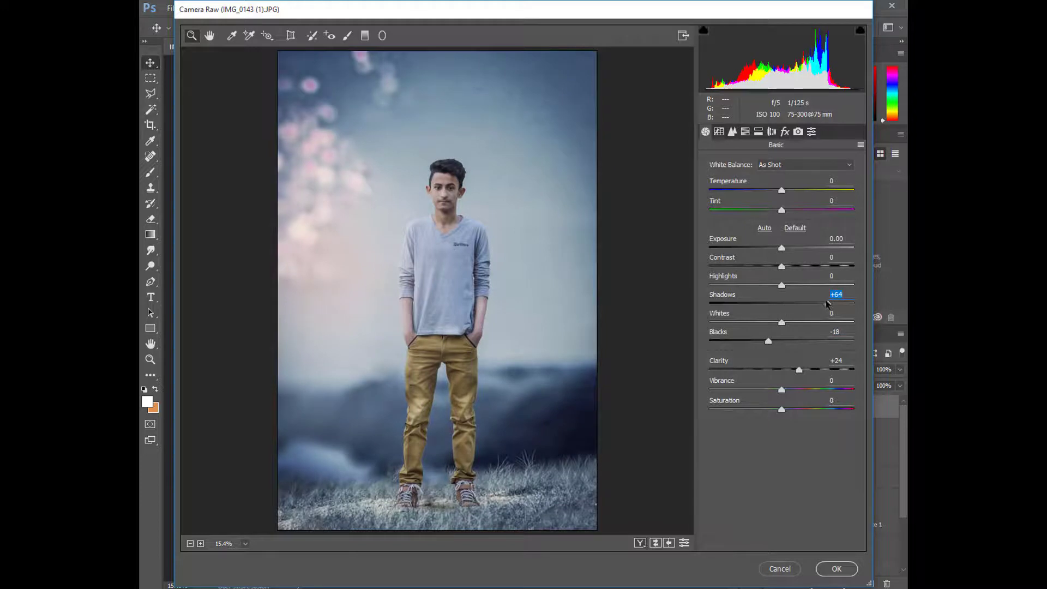
pyautogui.moveTo(782, 285); pyautogui.dragTo(755, 285)
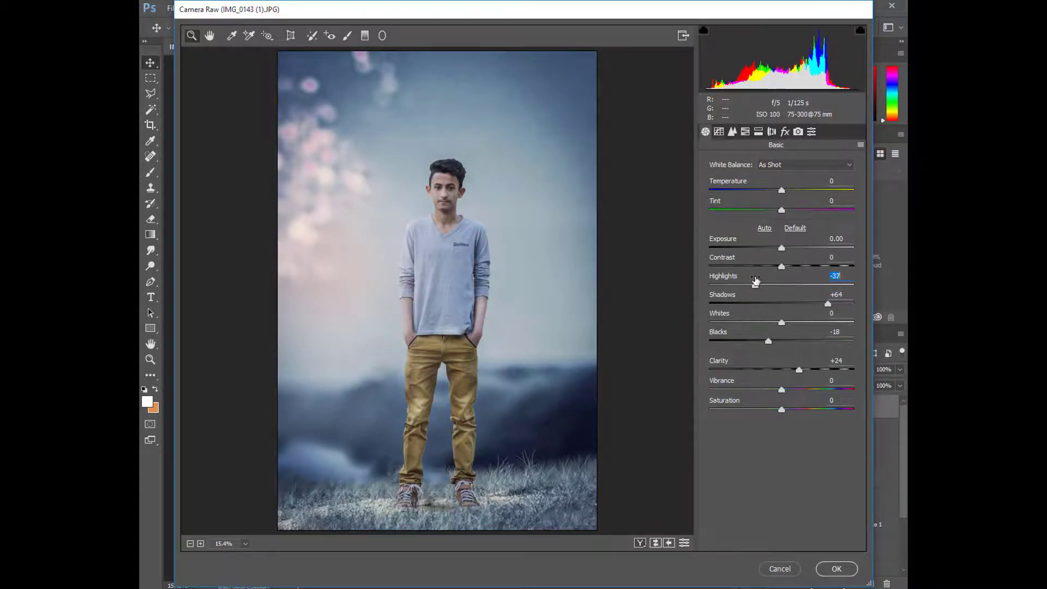
# Raise Exposure to +0.05 and cool Temperature to -3.
pyautogui.click(782, 249)
pyautogui.moveTo(782, 249); pyautogui.dragTo(783, 248)
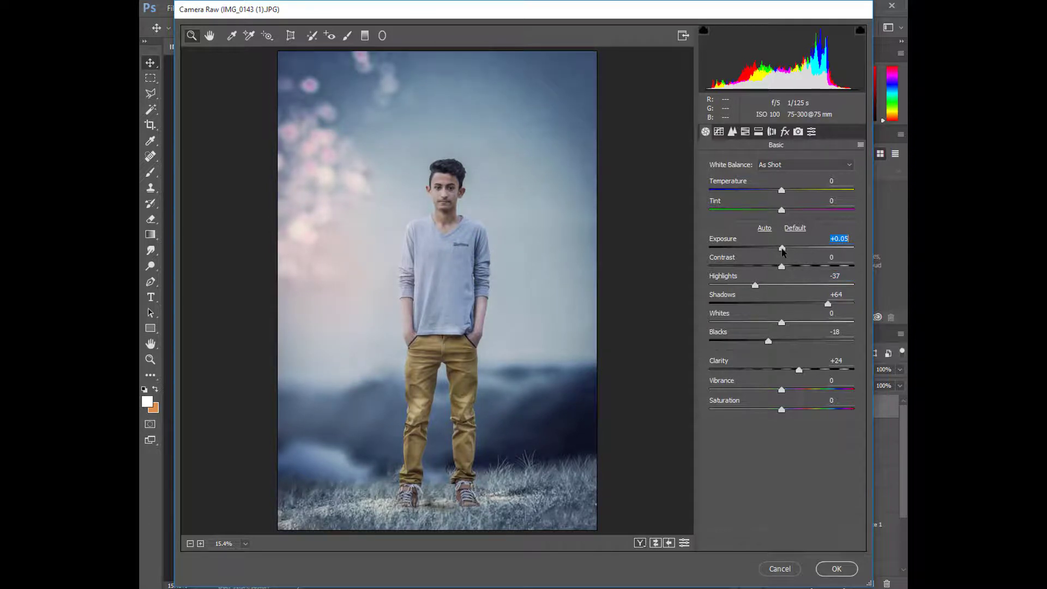
pyautogui.click(781, 191)
pyautogui.moveTo(779, 192); pyautogui.dragTo(776, 192)
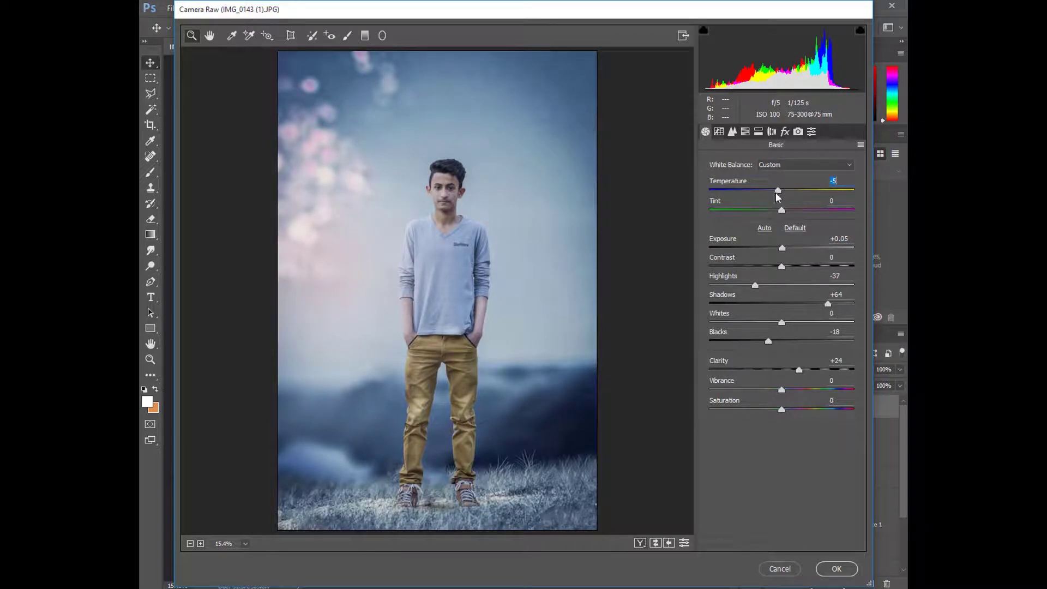
pyautogui.press('Up')
pyautogui.press('Up')
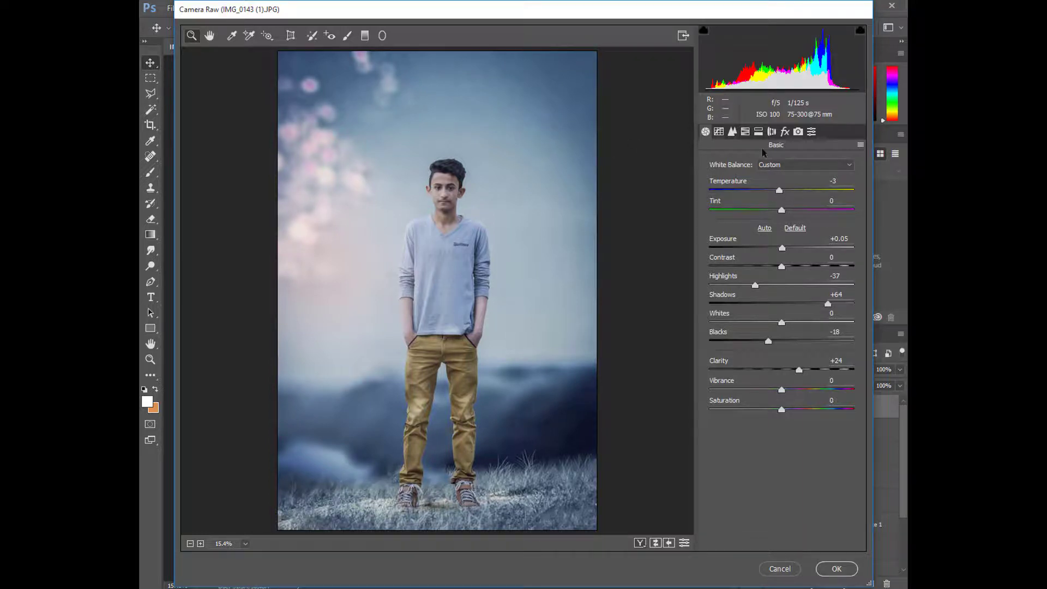
# In HSL Luminance, raise Oranges to +28 and Blues to +8.
pyautogui.click(743, 134)
pyautogui.click(796, 182)
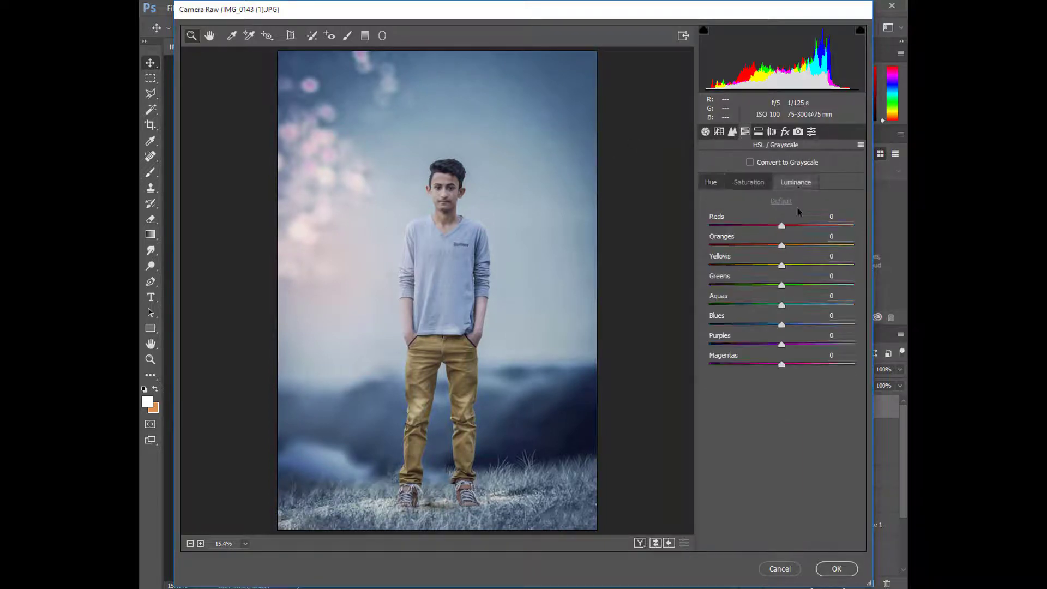
pyautogui.moveTo(781, 247); pyautogui.dragTo(810, 248)
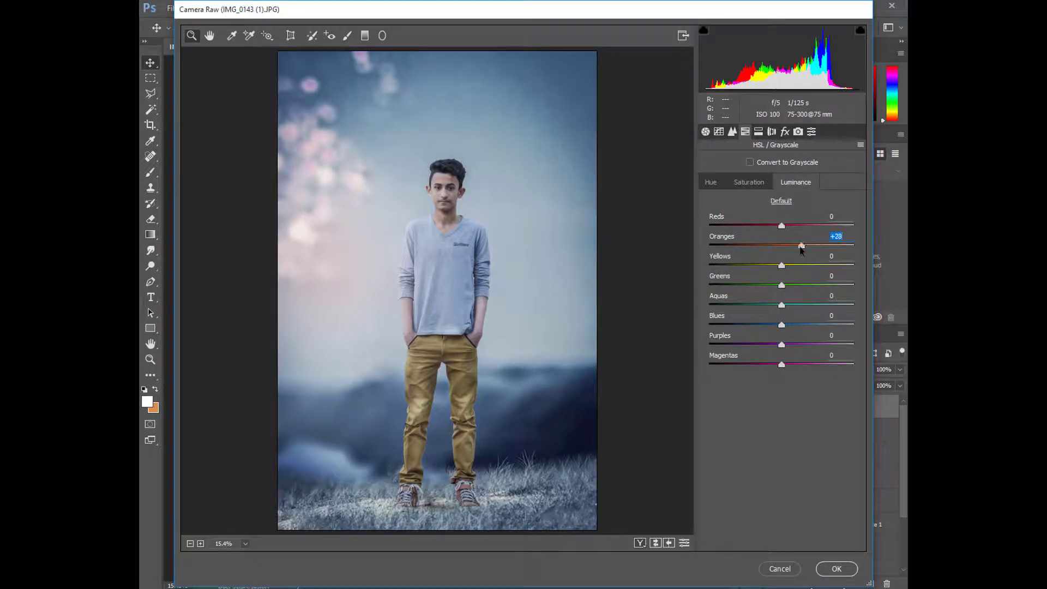
pyautogui.moveTo(781, 326)
pyautogui.mouseDown()
pyautogui.moveTo(773, 332)
pyautogui.moveTo(787, 331)
pyautogui.mouseUp()
# Add Contrast +13 and a -13 Post Crop Vignetting amount.
pyautogui.click(705, 131)
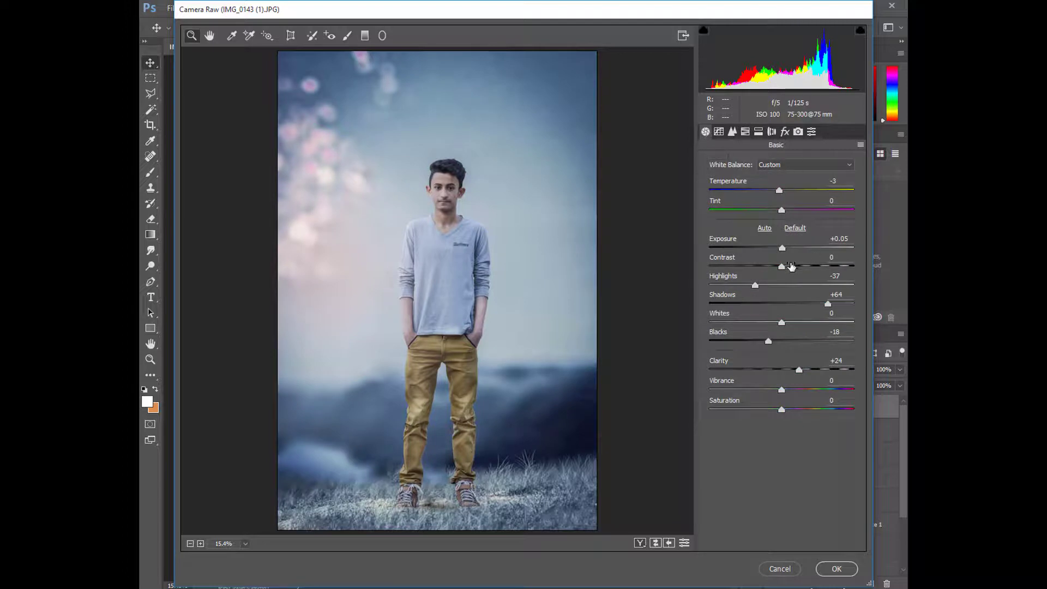
pyautogui.moveTo(782, 267); pyautogui.dragTo(792, 267)
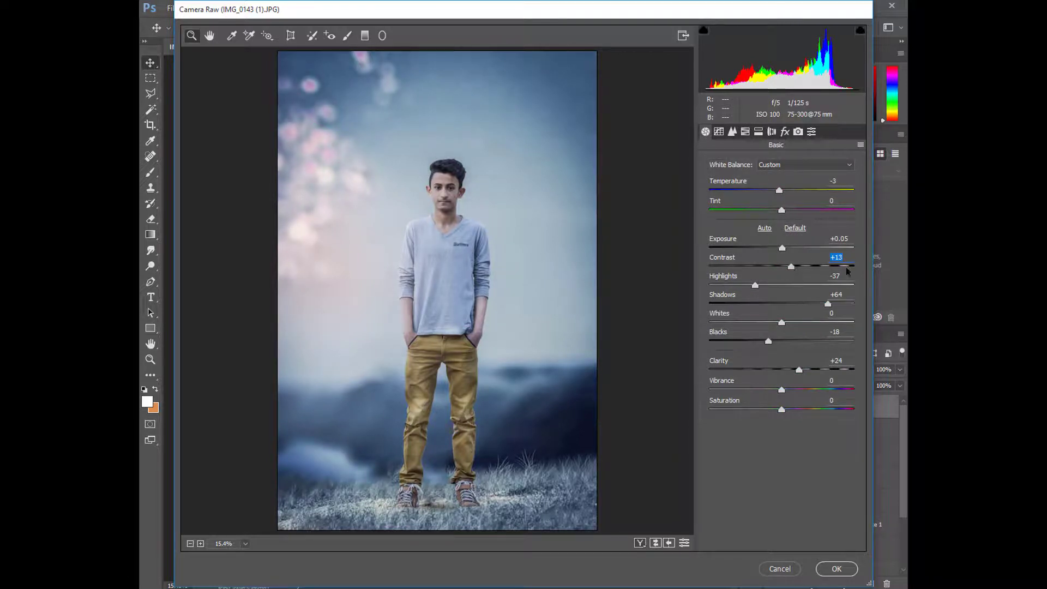
pyautogui.click(784, 132)
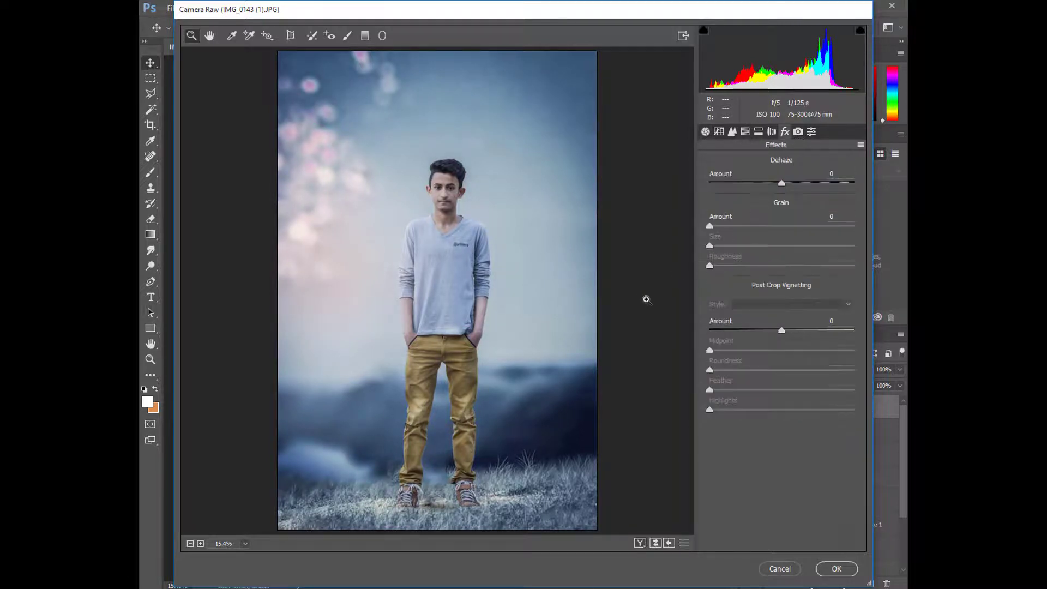
pyautogui.moveTo(779, 333); pyautogui.dragTo(771, 335)
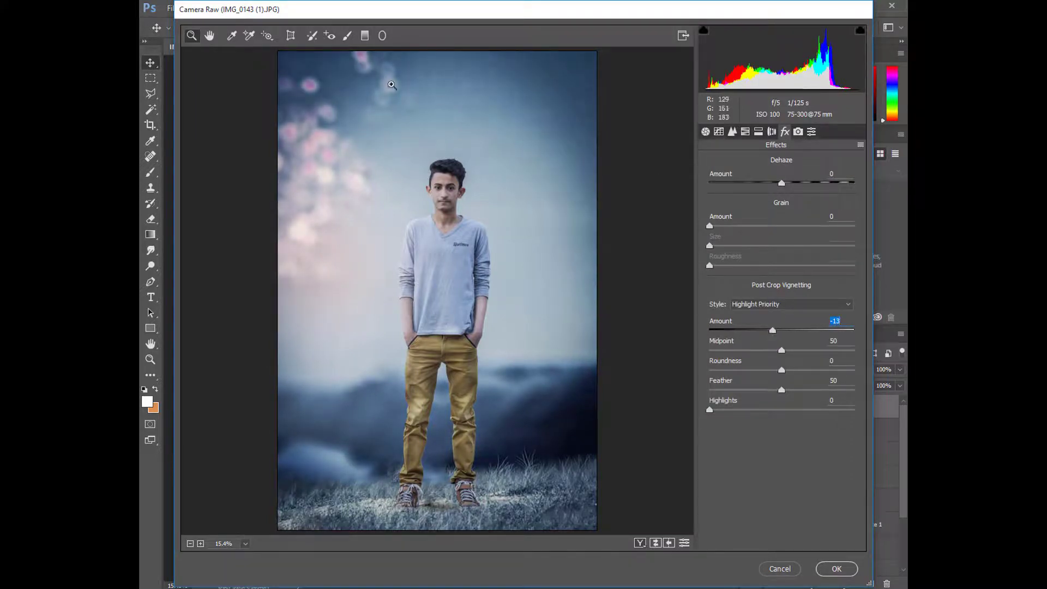
pyautogui.click(365, 36)
# Draw a graduated filter up from the bottom at -0.75 exposure and apply the Camera Raw grade.
pyautogui.moveTo(436, 528); pyautogui.dragTo(430, 310)
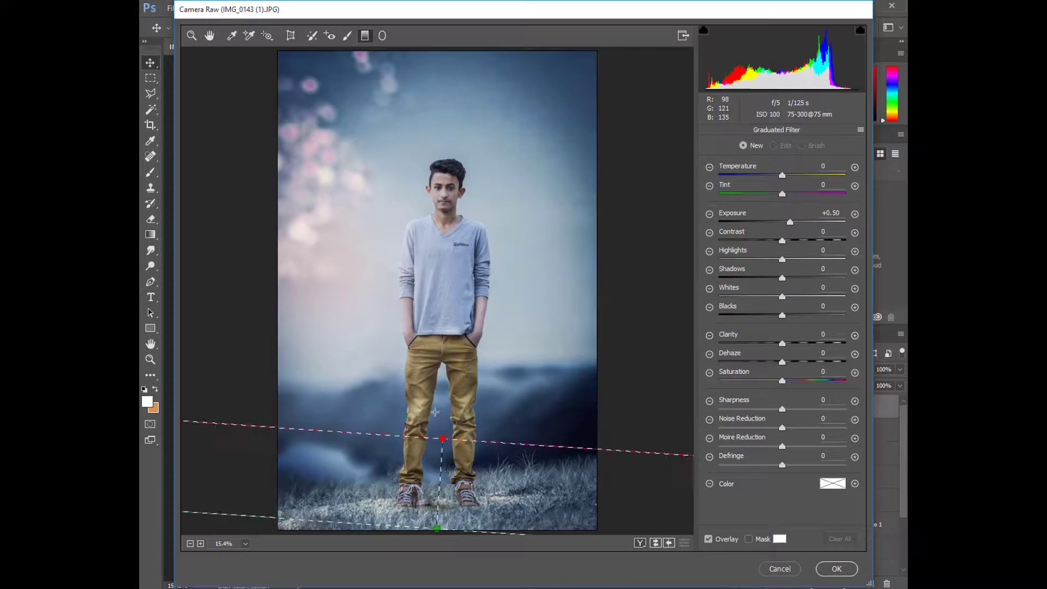
pyautogui.moveTo(789, 222); pyautogui.dragTo(771, 227)
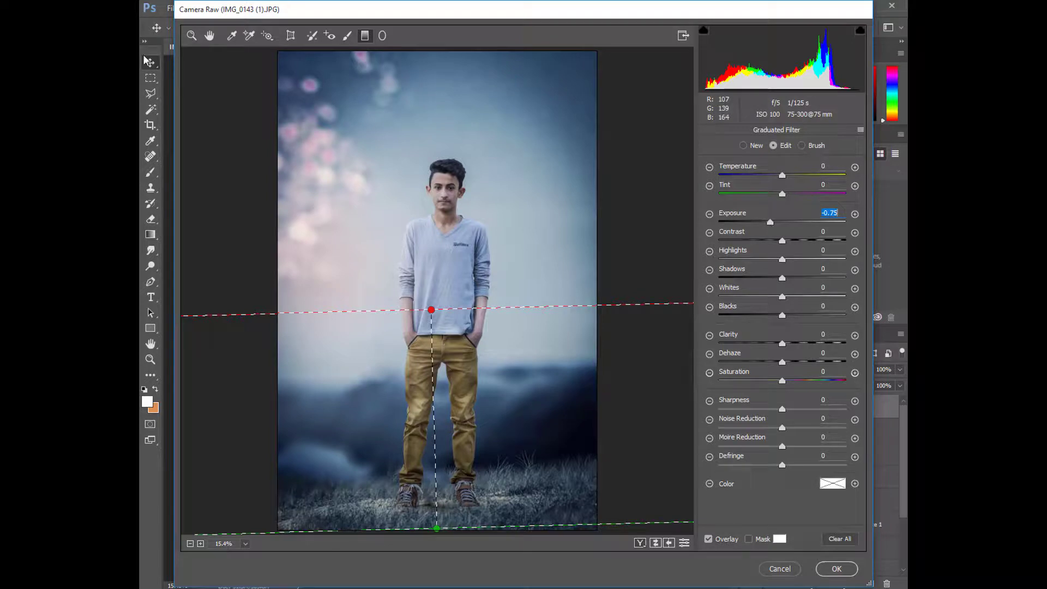
pyautogui.press('z')
pyautogui.hotkey('ctrl', '0')
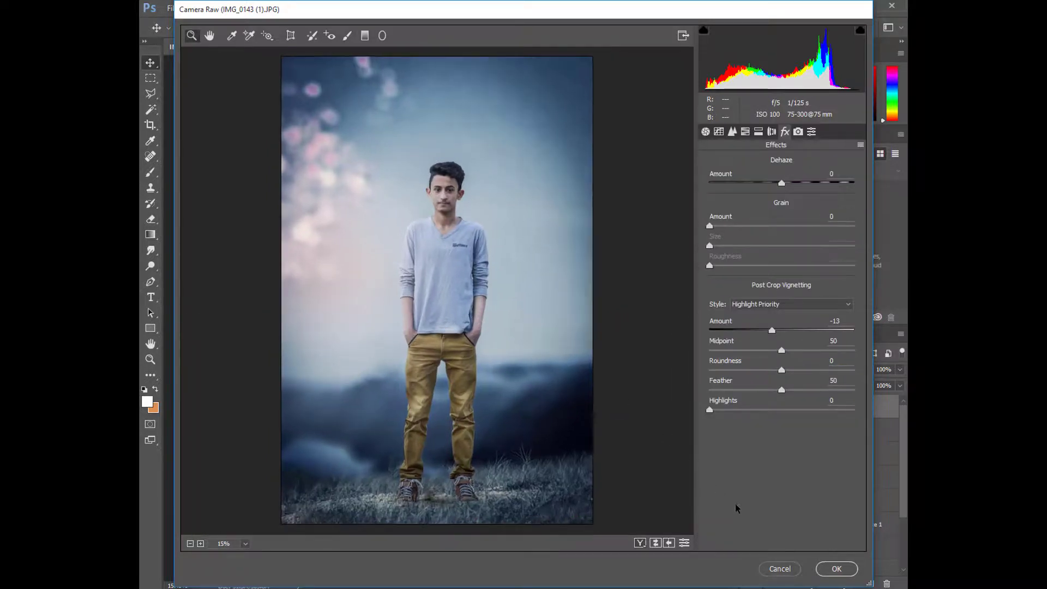
pyautogui.click(841, 572)
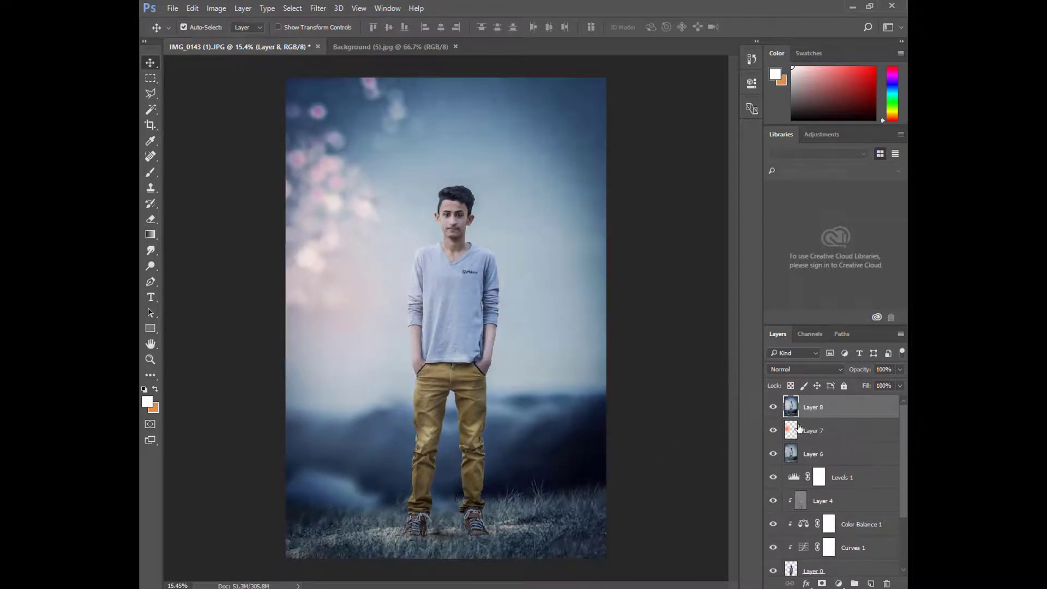
# Duplicate Layer 8 as Layer 8 copy.
pyautogui.rightClick(852, 408)
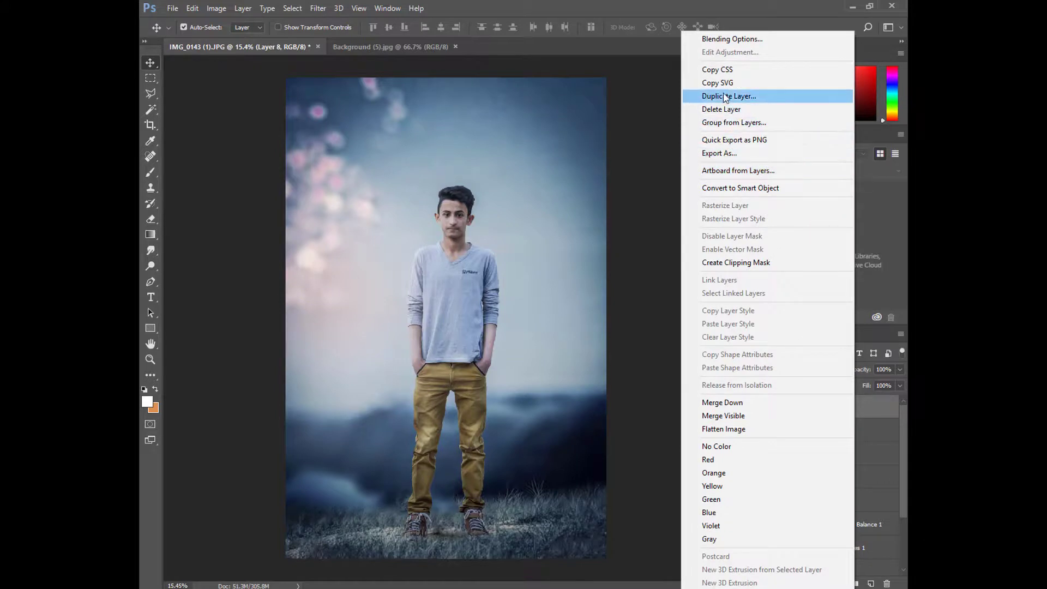
pyautogui.click(763, 96)
pyautogui.click(627, 183)
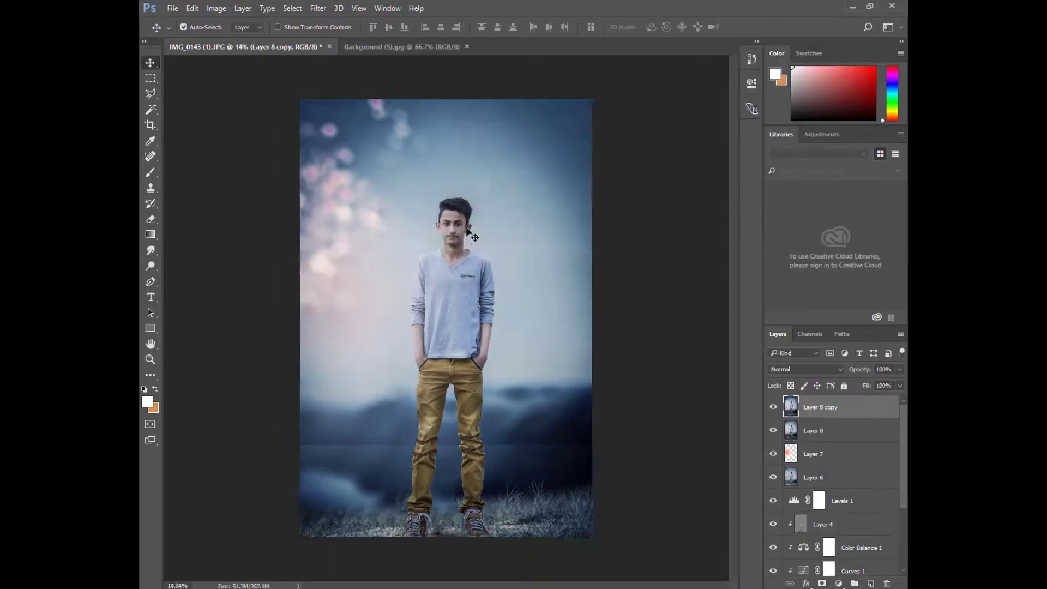
# Apply Surface Blur (Radius 20, Threshold 100) to the copy and add a layer mask.
pyautogui.click(318, 8)
pyautogui.moveTo(324, 140)
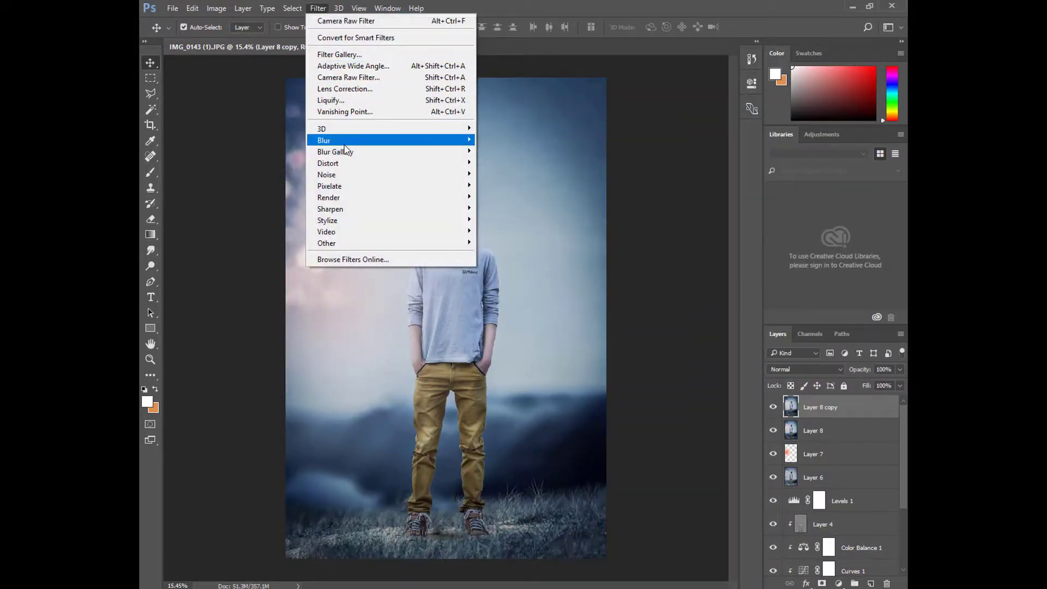
pyautogui.click(516, 256)
pyautogui.write('20')
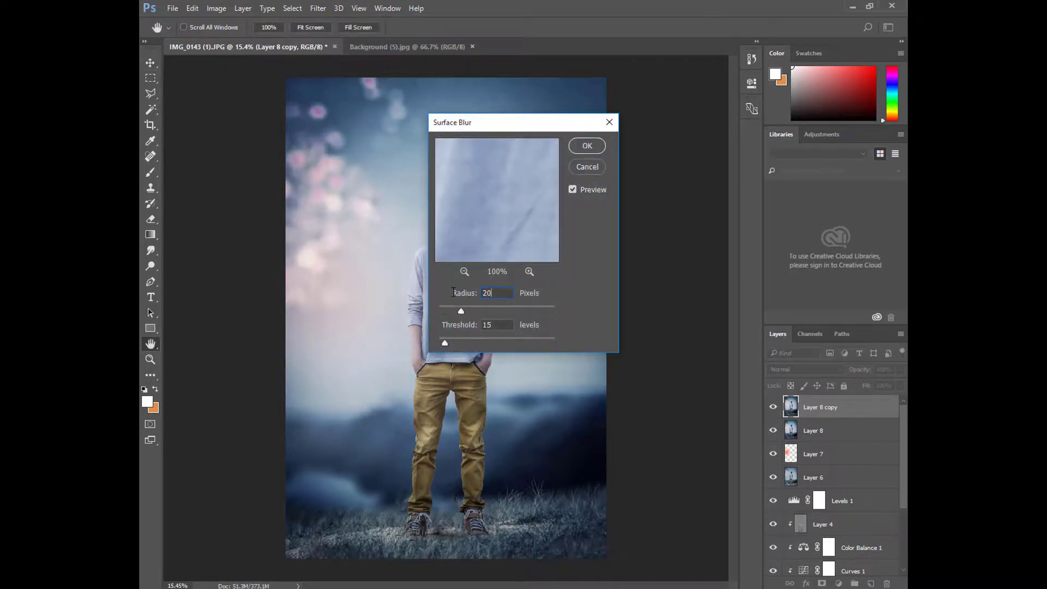
pyautogui.press('Tab')
pyautogui.press('Return')
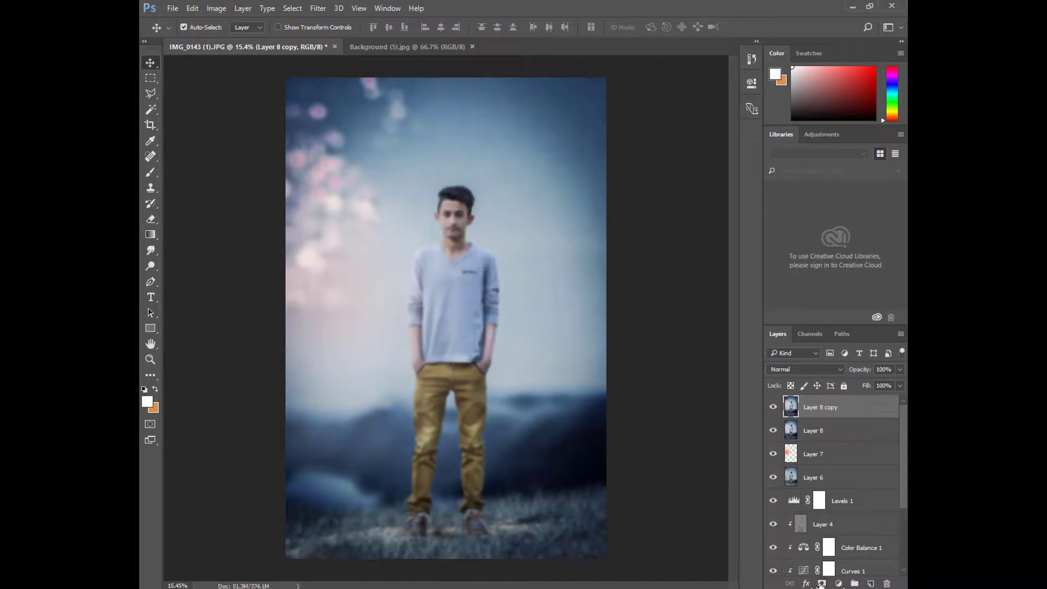
pyautogui.click(821, 583)
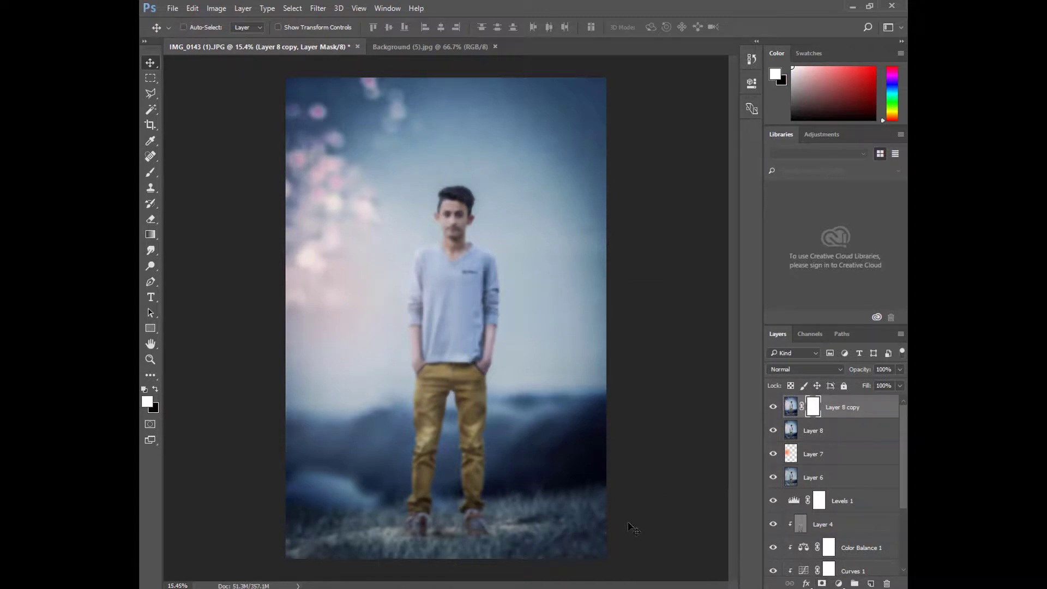
# Invert the mask to black and set up the brush at 21% opacity on the face.
pyautogui.hotkey('ctrl', 'i')
pyautogui.moveTo(446, 251)
pyautogui.mouseDown()
pyautogui.moveTo(487, 367)
pyautogui.moveTo(433, 246)
pyautogui.moveTo(444, 210)
pyautogui.mouseUp()
pyautogui.click(149, 174)
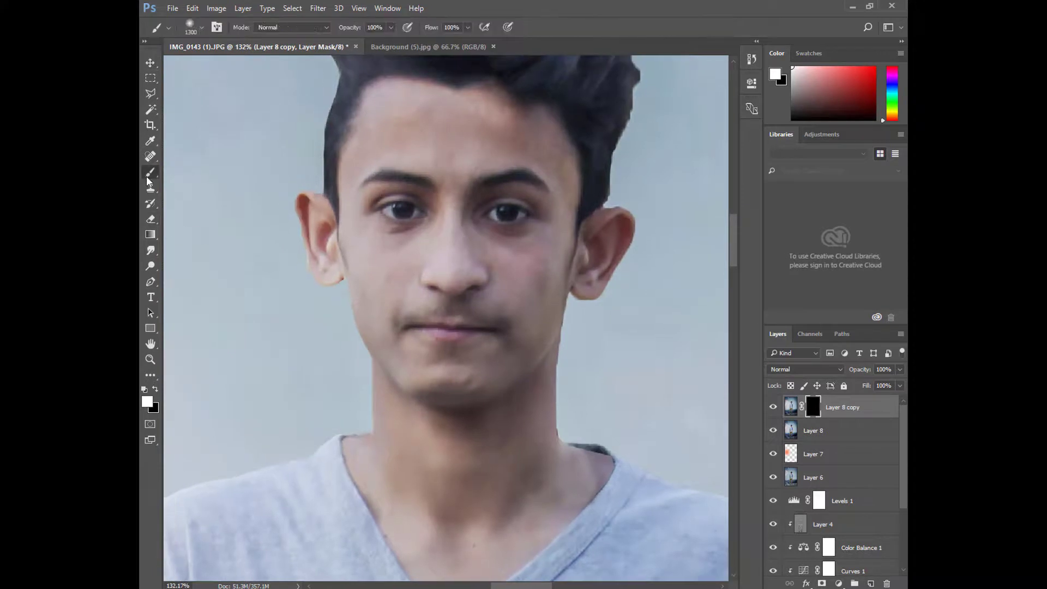
pyautogui.scroll(1, 451, 180)
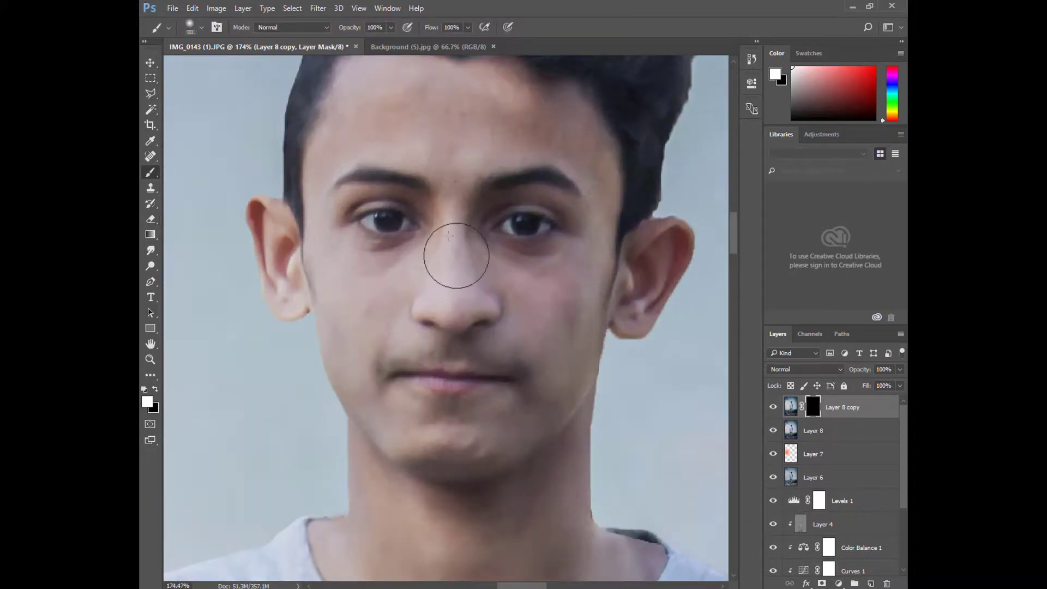
pyautogui.moveTo(456, 253); pyautogui.dragTo(477, 340)
pyautogui.press('2')
pyautogui.press('1')
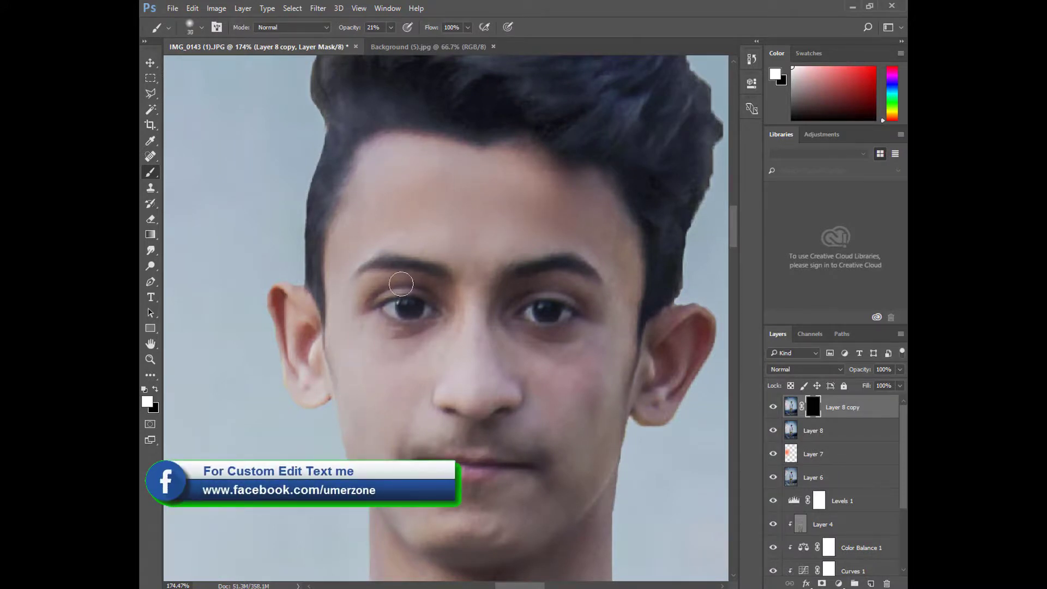
# Paint the blur back over the face, cheeks and neck, resizing the brush as needed.
pyautogui.press('[')
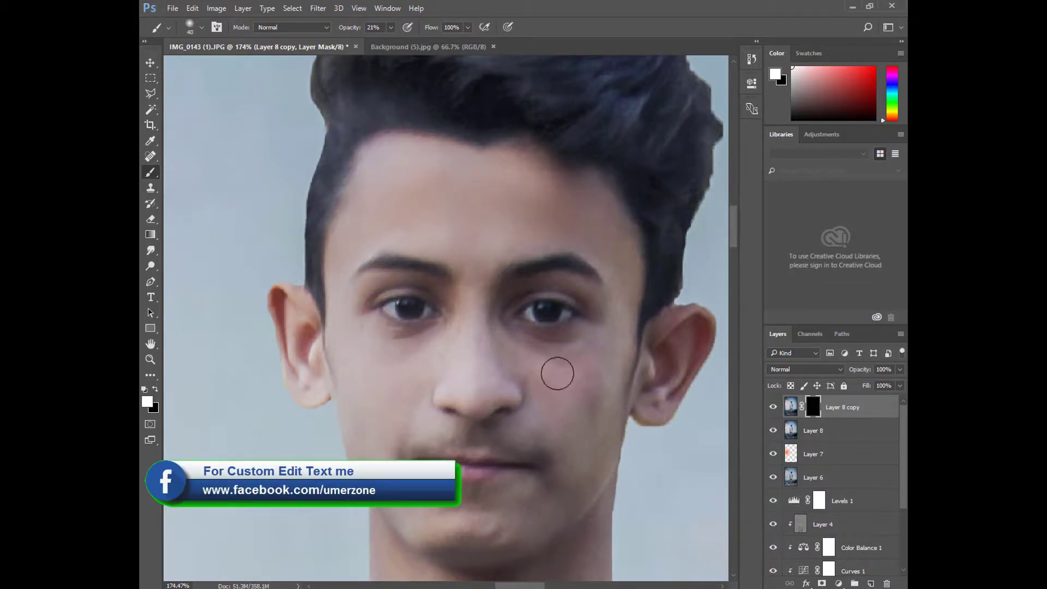
pyautogui.press('[')
pyautogui.press('[')
pyautogui.press('[')
pyautogui.scroll(-1, 475, 314)
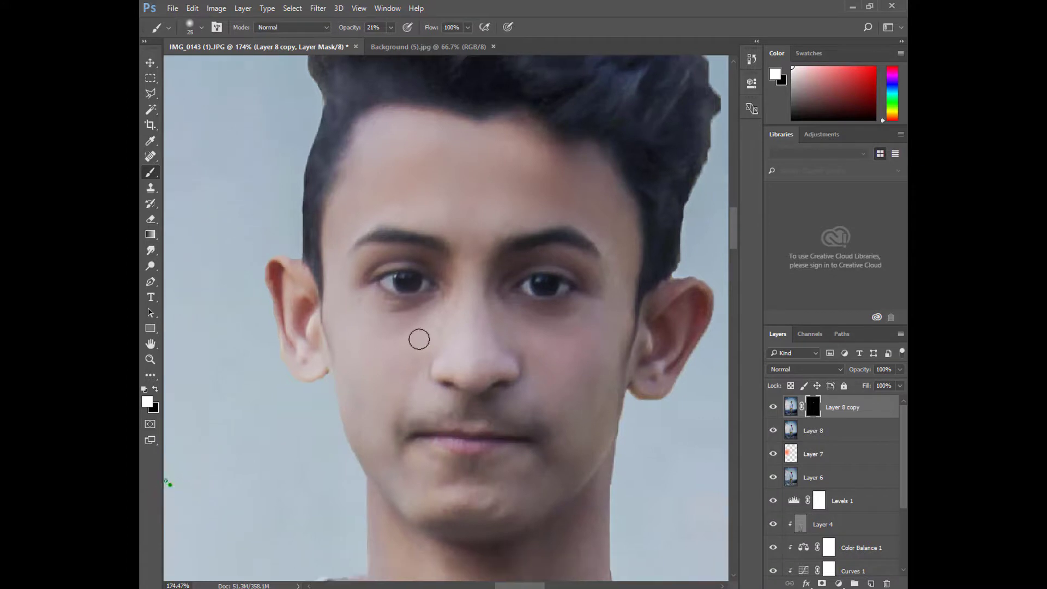
pyautogui.press(']')
pyautogui.press(']')
pyautogui.press(']')
pyautogui.press(']')
pyautogui.press(']')
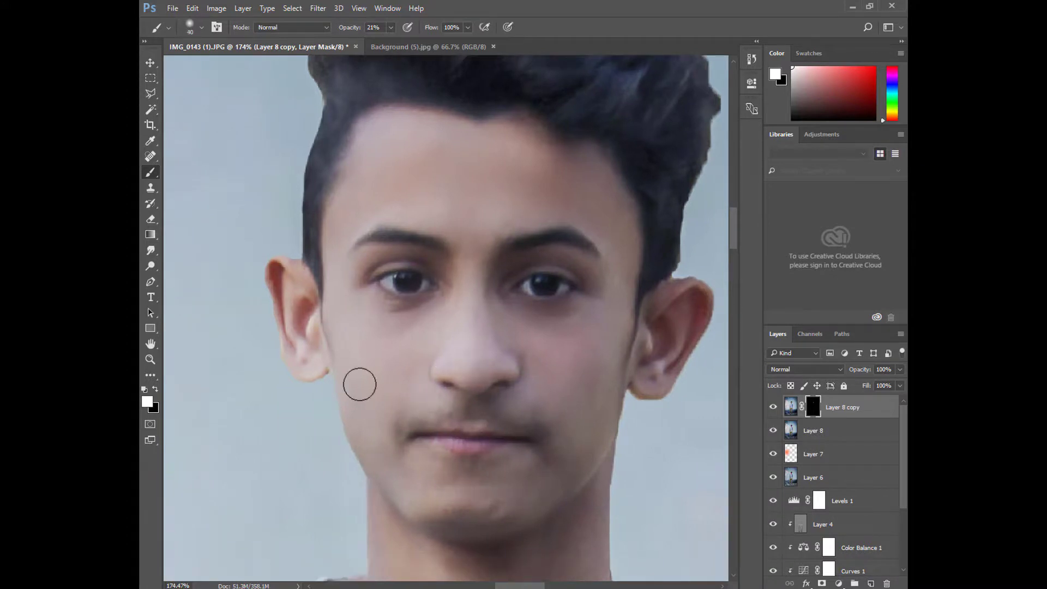
pyautogui.scroll(-3, 358, 381)
pyautogui.scroll(-2, 518, 289)
pyautogui.press(']')
pyautogui.press(']')
pyautogui.press(']')
pyautogui.scroll(-2, 393, 329)
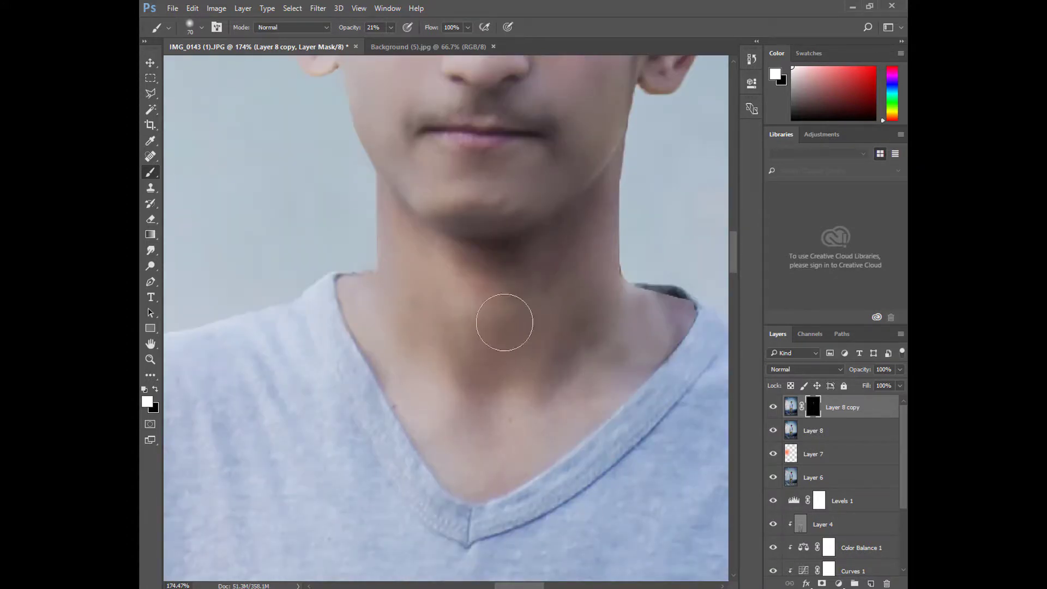
pyautogui.scroll(-3, 561, 269)
pyautogui.press(']')
pyautogui.press(']')
pyautogui.scroll(-3, 448, 458)
pyautogui.hscroll(-5, 447, 458)
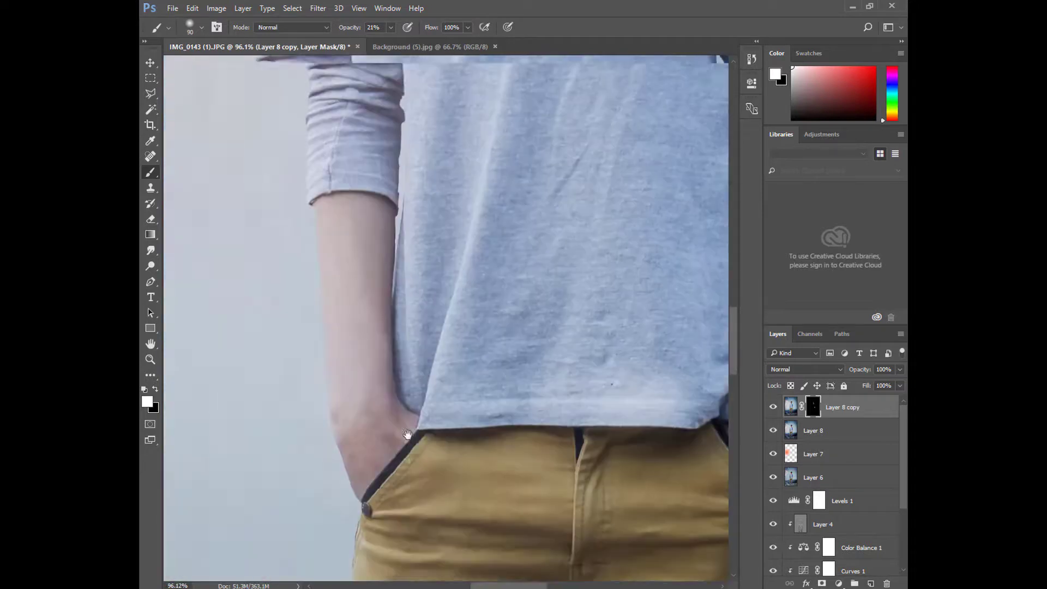
pyautogui.hscroll(-1, 404, 416)
pyautogui.scroll(-3, 404, 416)
pyautogui.scroll(-3, 282, 293)
pyautogui.scroll(1, 408, 295)
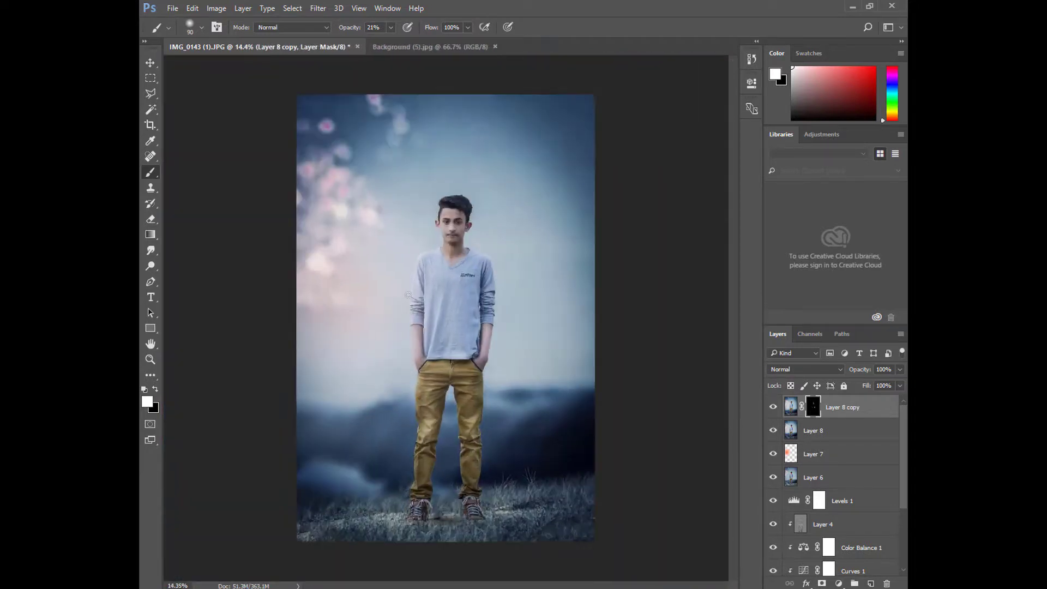
pyautogui.scroll(1, 407, 295)
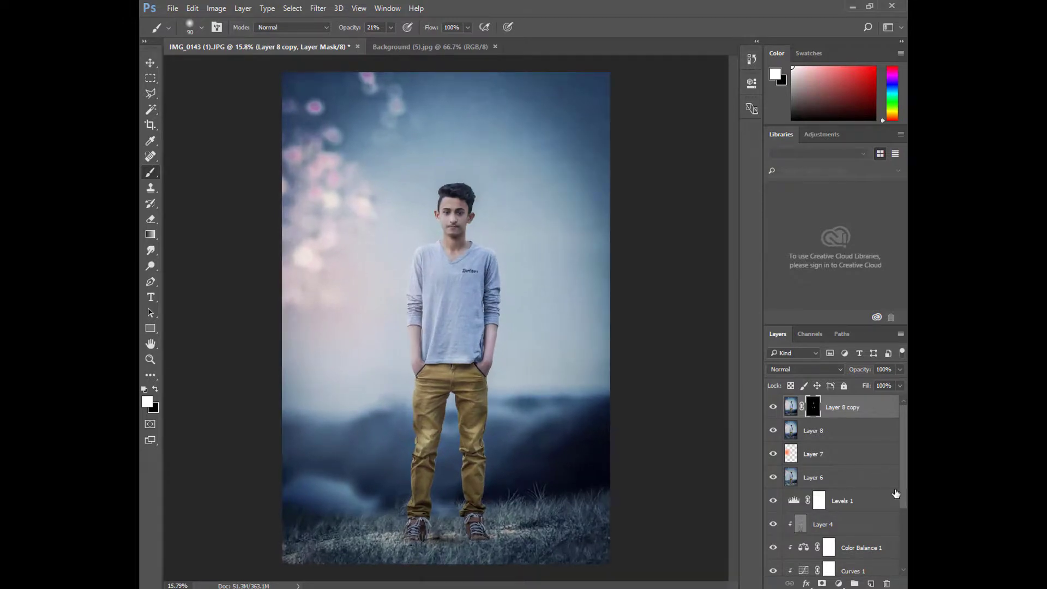
# Add a Color Lookup layer using Kodak 5218 Kodak 2395 (by Adobe).cube at 45% opacity.
pyautogui.click(839, 584)
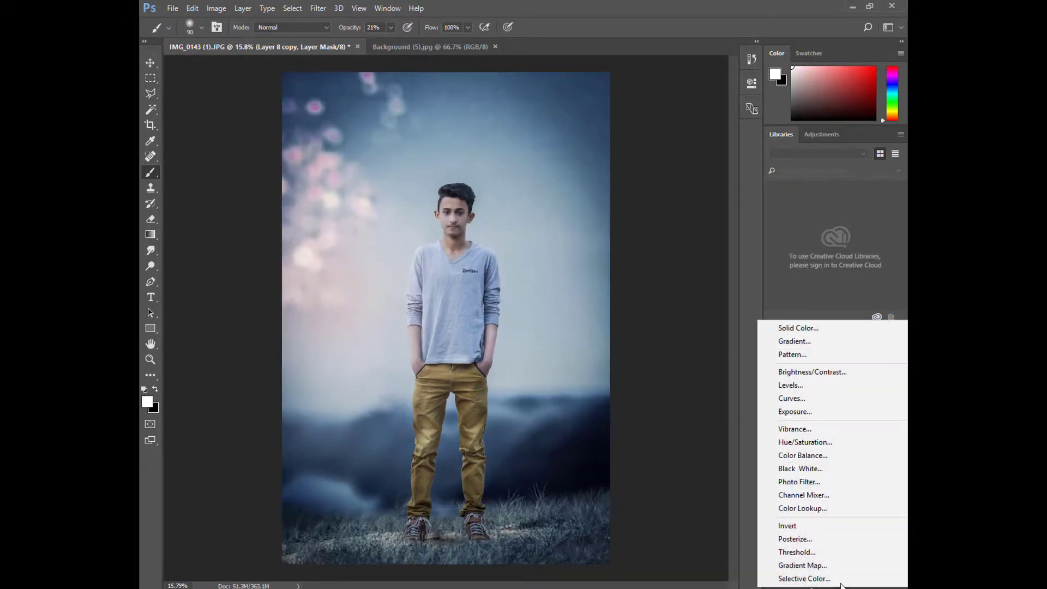
pyautogui.click(823, 510)
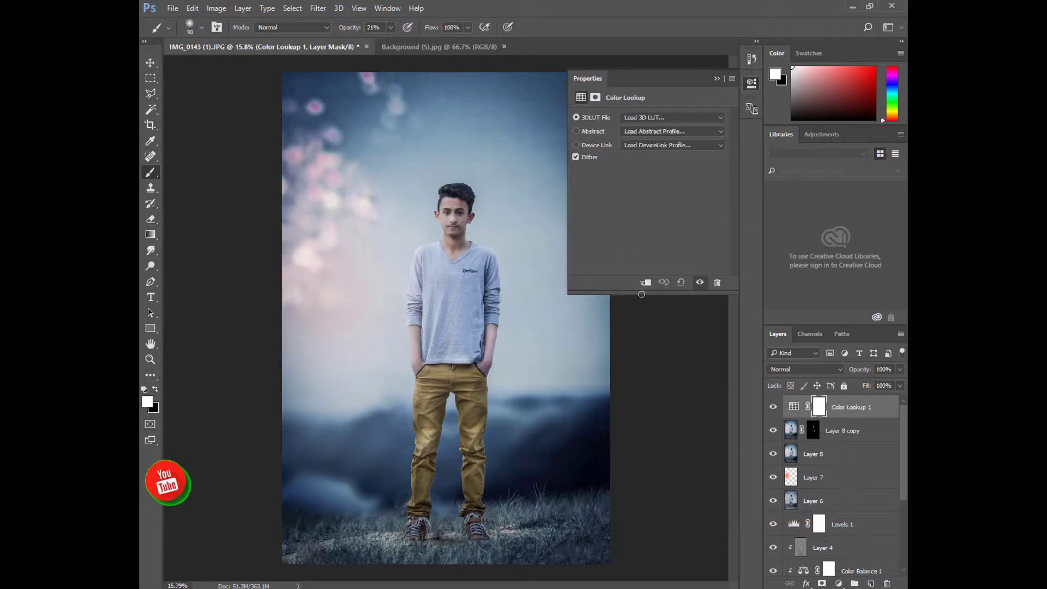
pyautogui.click(650, 118)
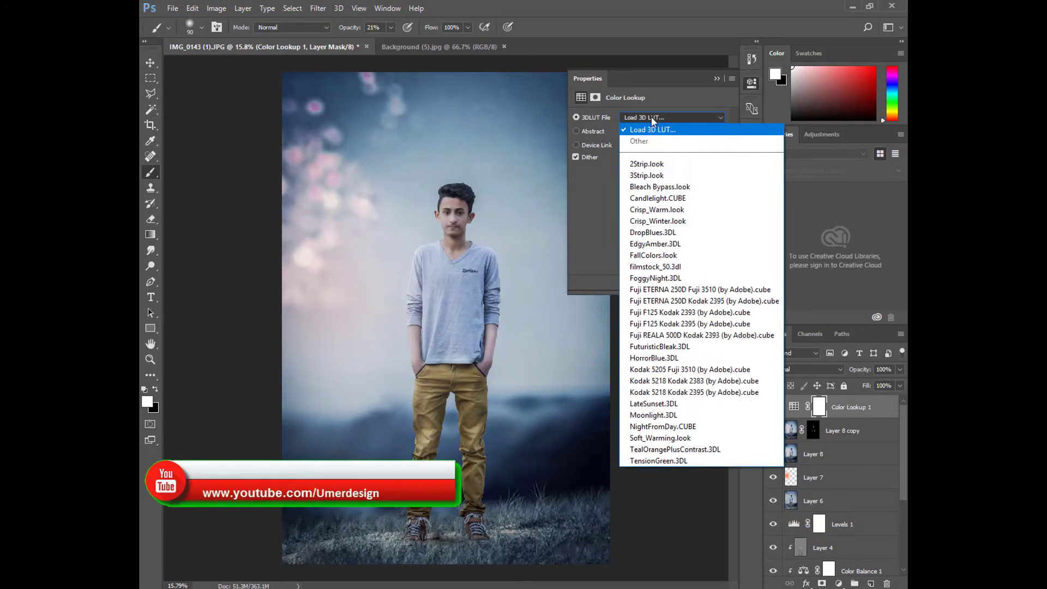
pyautogui.click(696, 393)
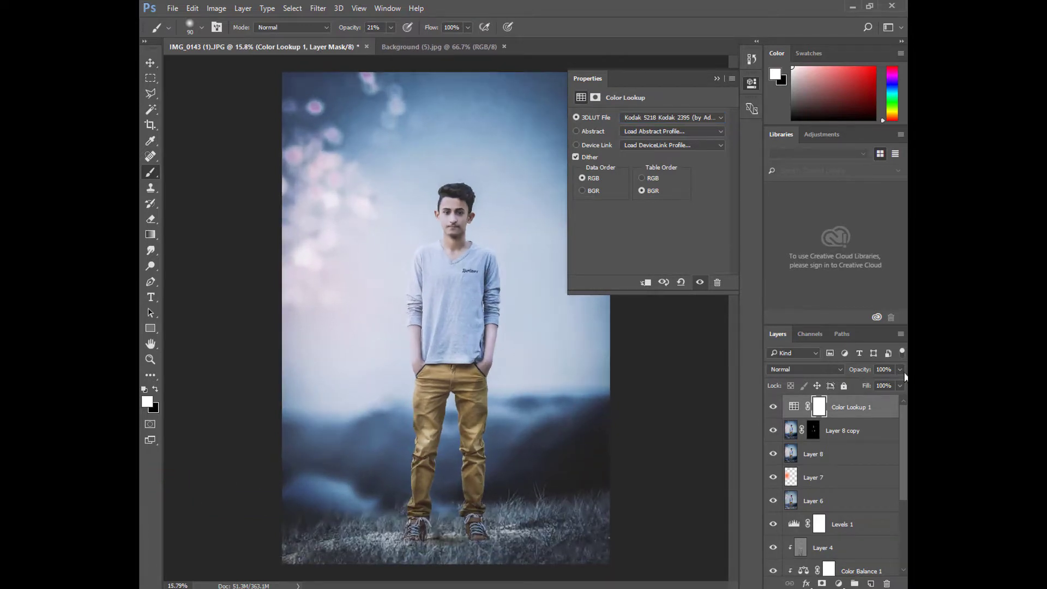
pyautogui.moveTo(872, 383); pyautogui.dragTo(869, 384)
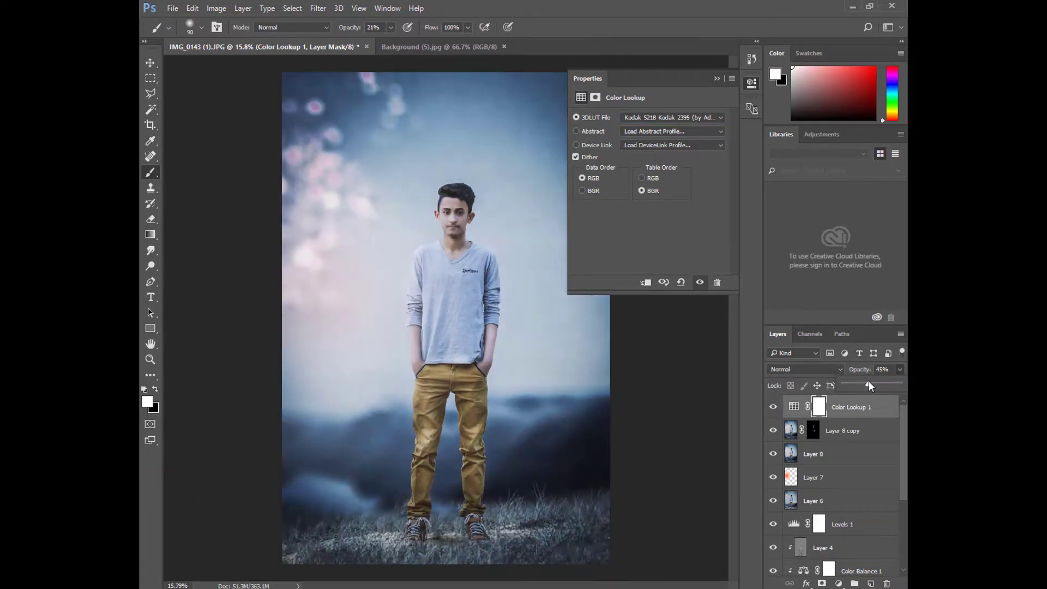
pyautogui.click(794, 406)
pyautogui.click(839, 583)
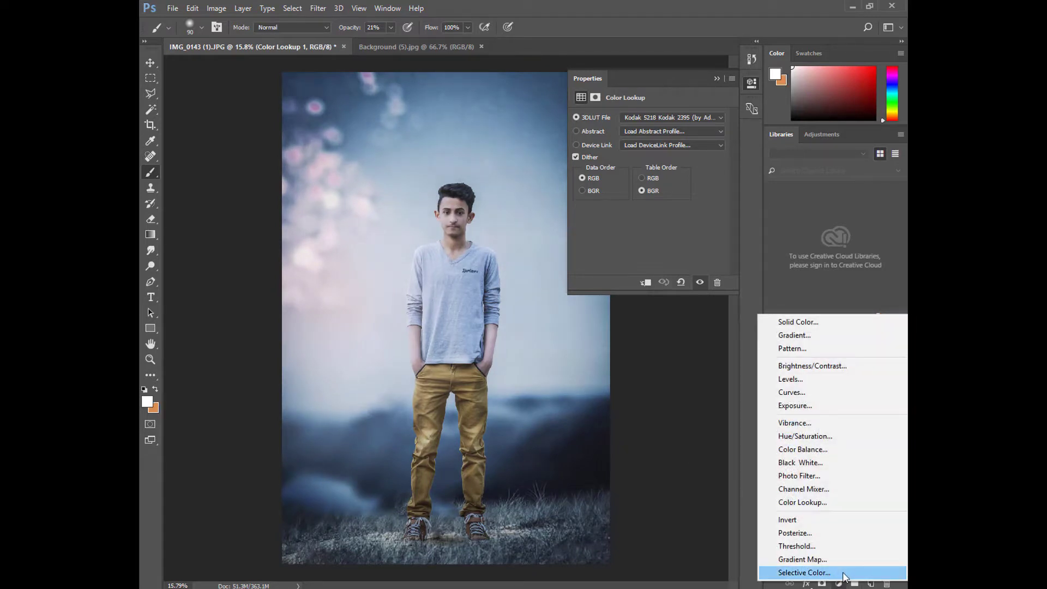
# Add a Selective Color layer tinting Blacks (Magenta +8, Yellow −5, Black +6) at 49% opacity.
pyautogui.click(802, 568)
pyautogui.click(629, 129)
pyautogui.click(627, 219)
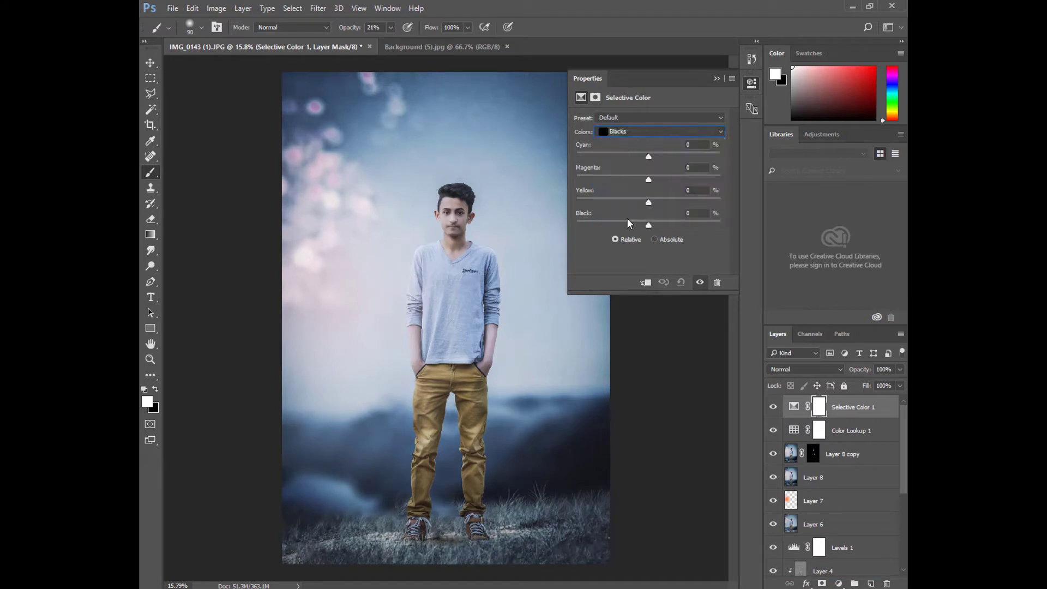
pyautogui.moveTo(649, 223); pyautogui.dragTo(653, 224)
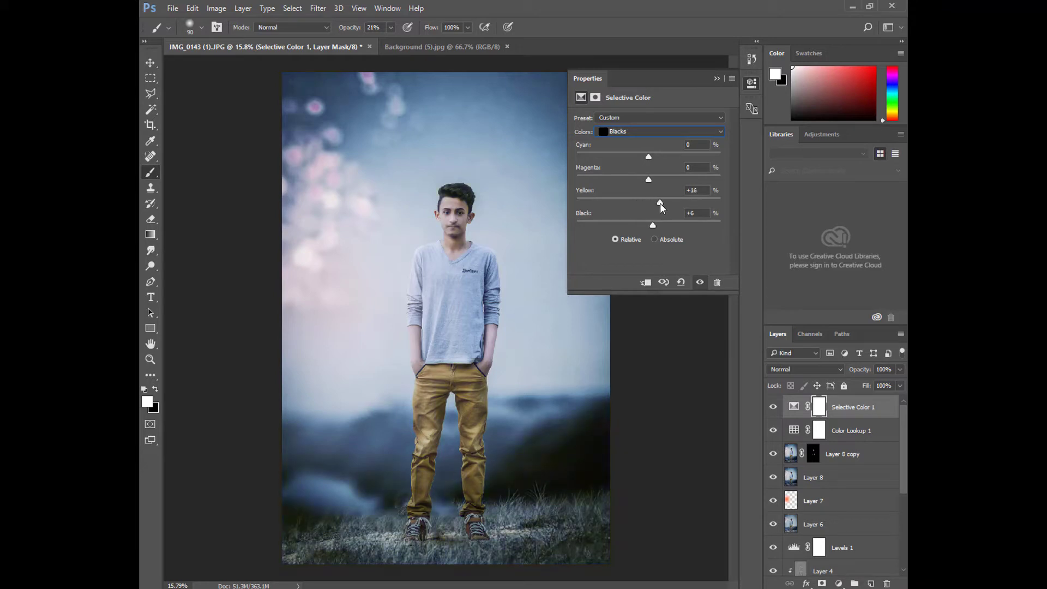
pyautogui.moveTo(648, 179); pyautogui.dragTo(654, 179)
pyautogui.click(717, 79)
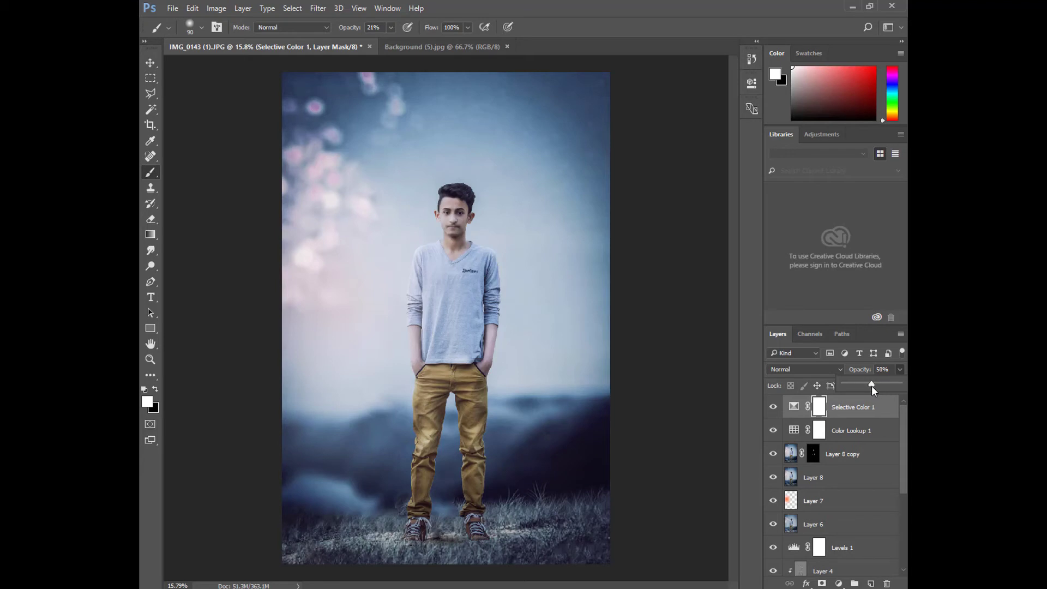
pyautogui.scroll(-1, 484, 389)
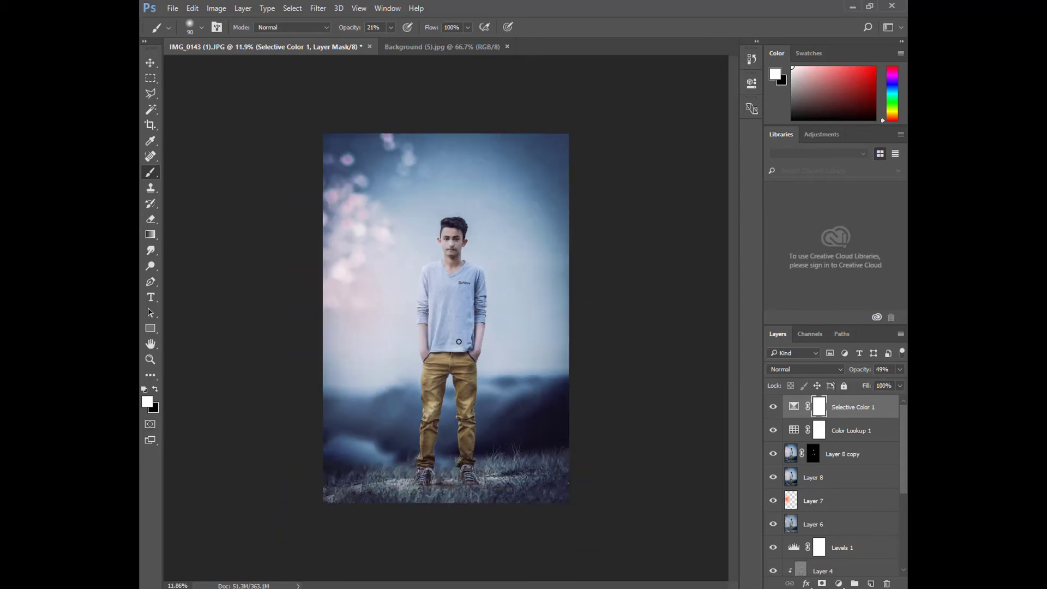